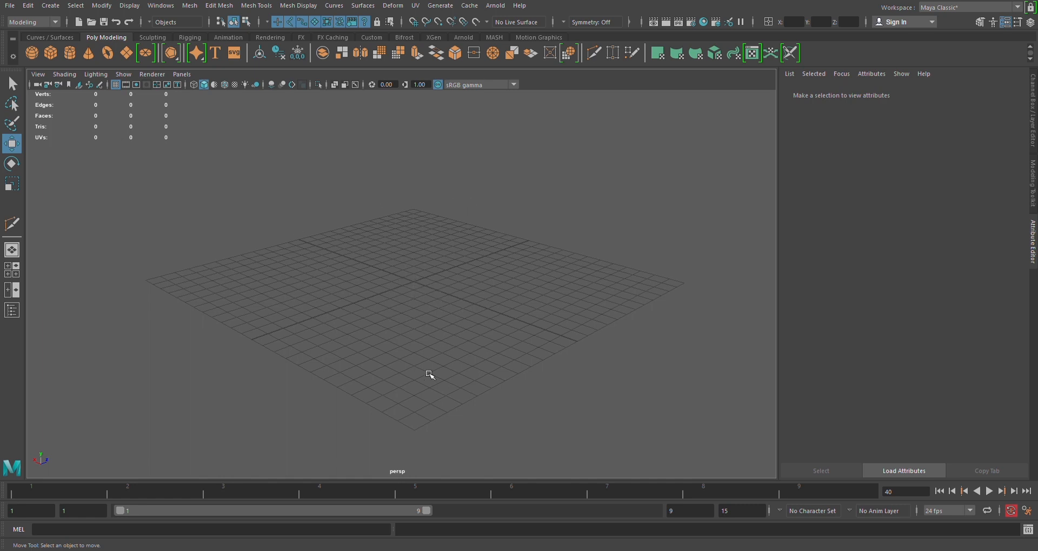
Step: Examine the empty scene's grid from different angles and distances by orbiting, panning and zooming the perspective view
left_click_drag(430, 260, 452, 285)
right_click_drag(451, 285, 424, 243, "alt")
left_click_drag(424, 243, 408, 284, "alt")
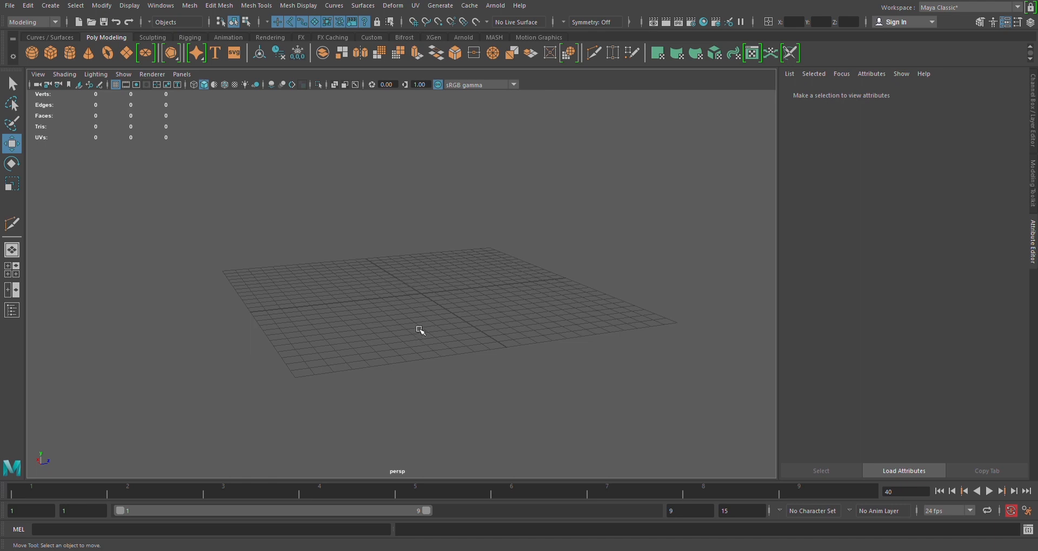
left_click_drag(345, 303, 381, 304, "alt")
middle_click_drag(425, 296, 315, 306, "alt")
mouse_move(348, 307)
right_mouse_down("alt")
mouse_move(419, 364)
mouse_move(335, 285)
mouse_move(404, 377)
mouse_move(350, 303)
right_mouse_up("alt")
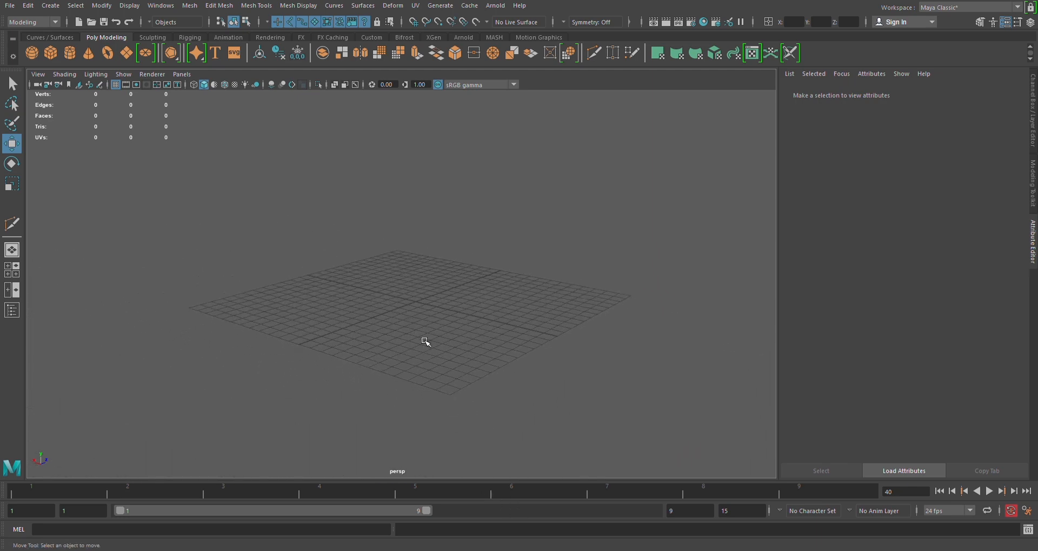
scroll(423, 335, "up", 3)
scroll(417, 324, "down", 3)
scroll(416, 324, "up", 3)
scroll(421, 330, "down", 3)
scroll(420, 327, "up", 4)
scroll(423, 327, "down", 3)
right_click_drag(427, 331, 490, 474, "alt")
middle_click_drag(430, 348, 456, 361, "alt")
left_click_drag(398, 362, 427, 335, "alt")
scroll(430, 336, "up", 4)
middle_click_drag(433, 317, 361, 343, "alt")
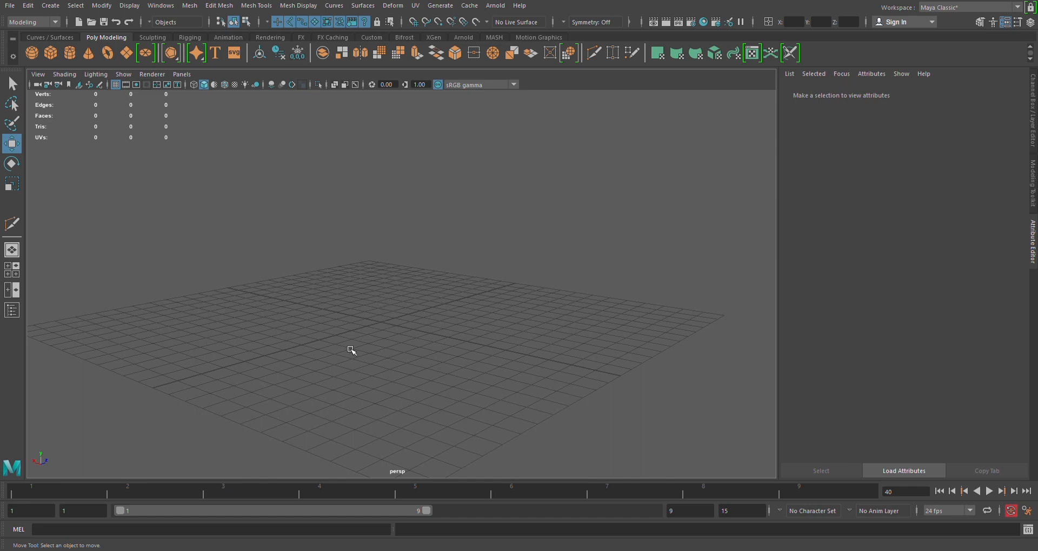
Step: Create a polygon cube at the origin and deselect it after viewing it up close
left_click(50, 52)
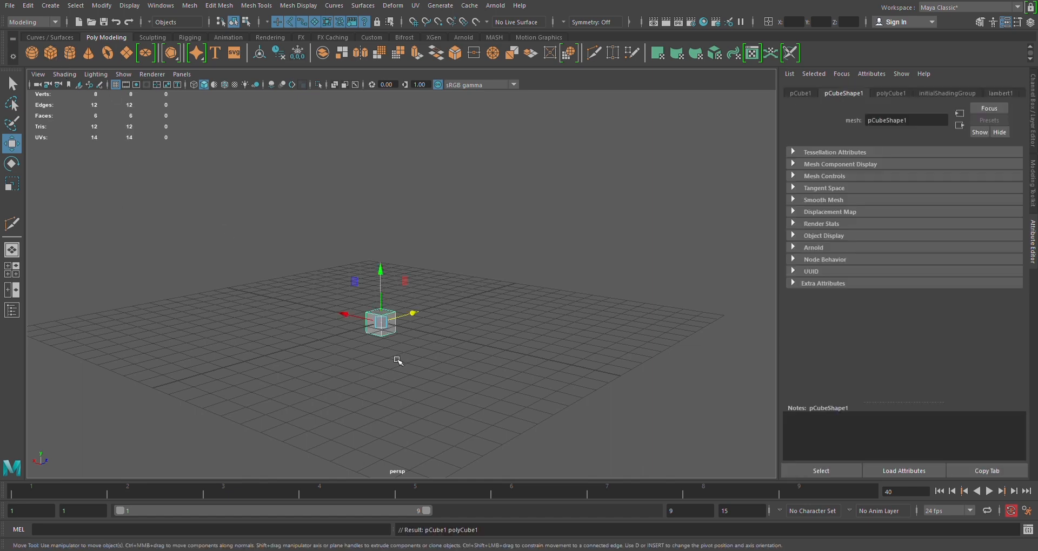
left_click_drag(421, 322, 489, 246, "alt")
scroll(489, 246, "up", 4)
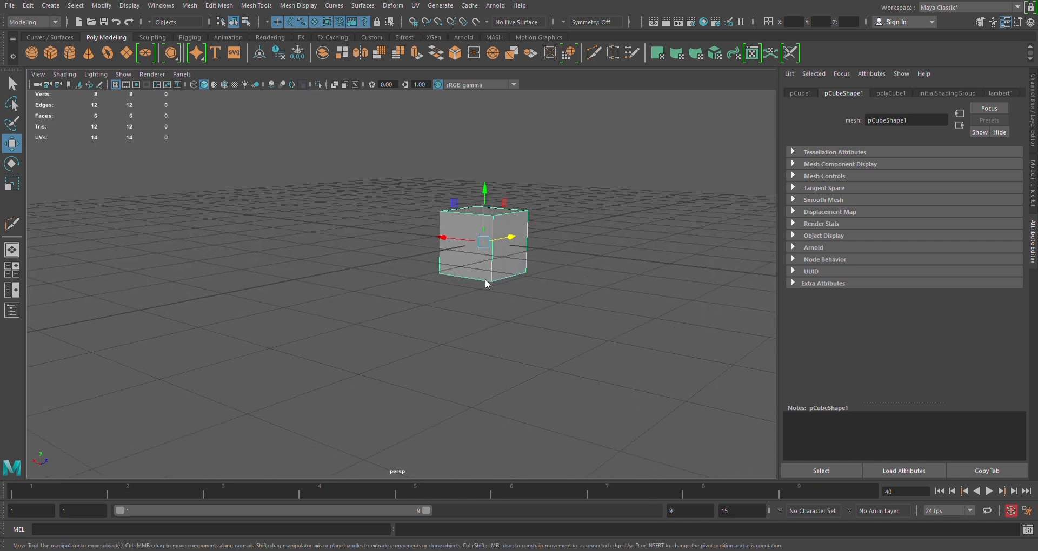
left_click(480, 295)
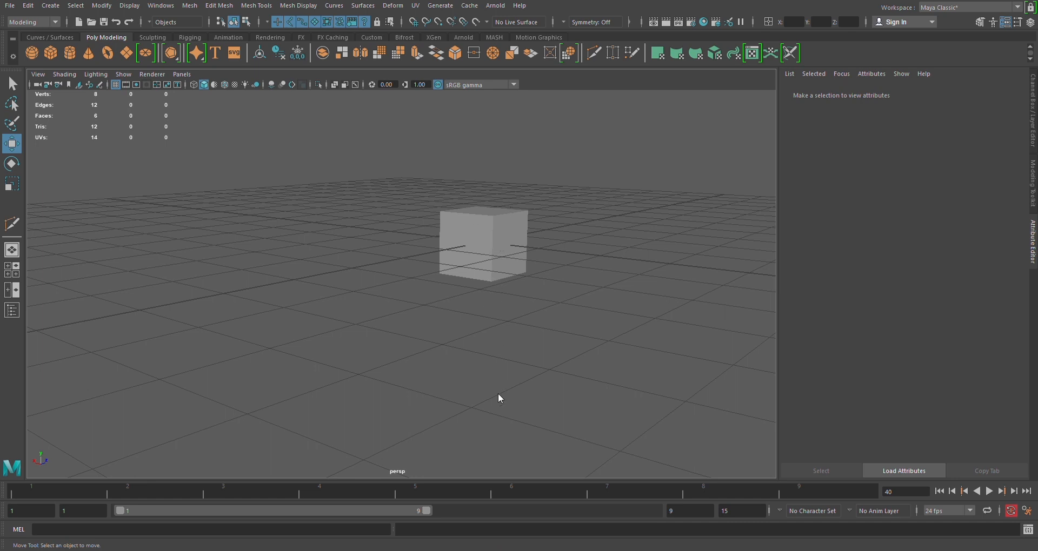
Step: Duplicate the cube and move the two cubes apart in opposite directions along the Z axis
left_click(481, 265)
key("ctrl+d")
left_click_drag(517, 249, 369, 302)
left_click(462, 268)
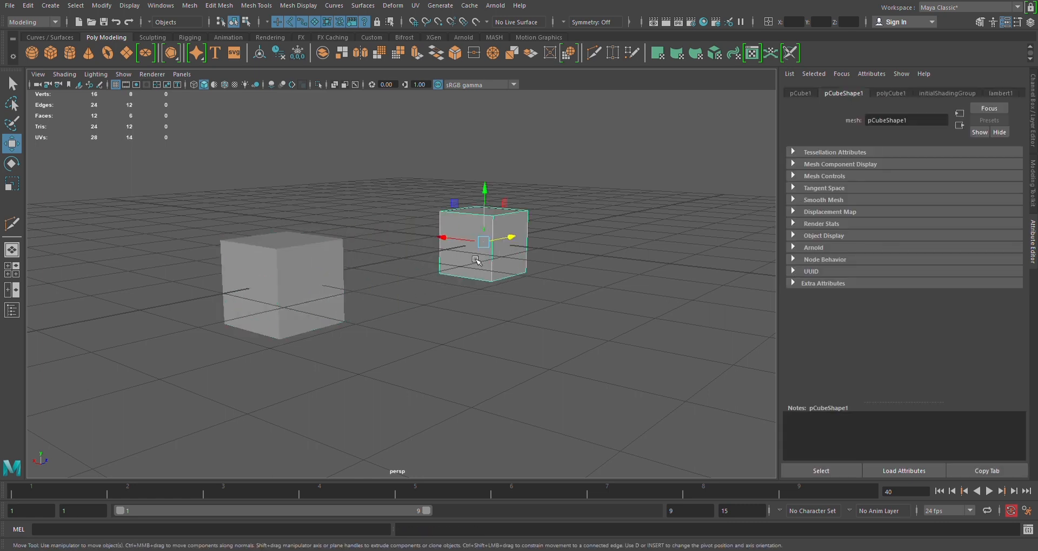
left_click_drag(521, 246, 720, 224)
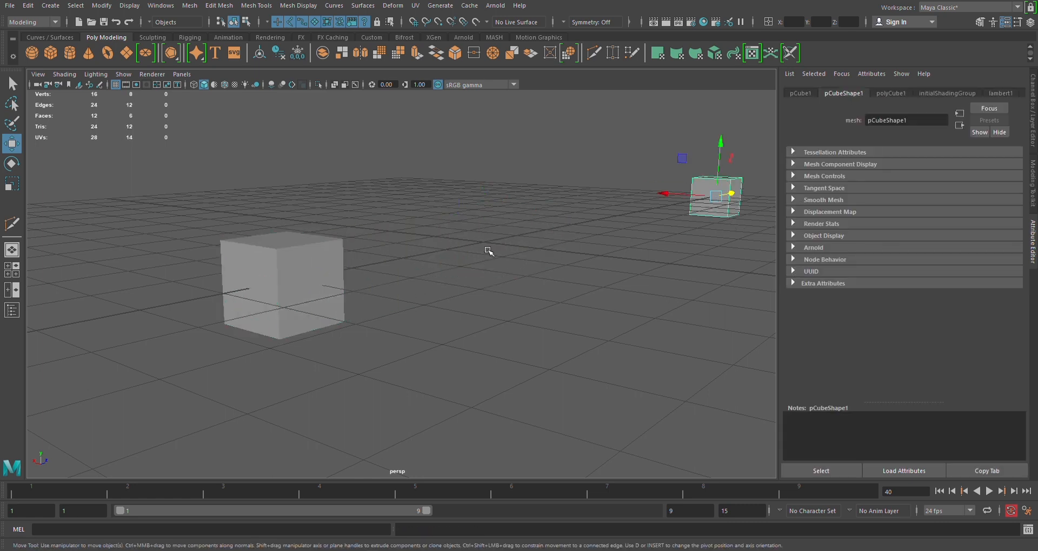
Step: Extrude all faces of the far cube and delete the box-selected faces
key("ctrl+e")
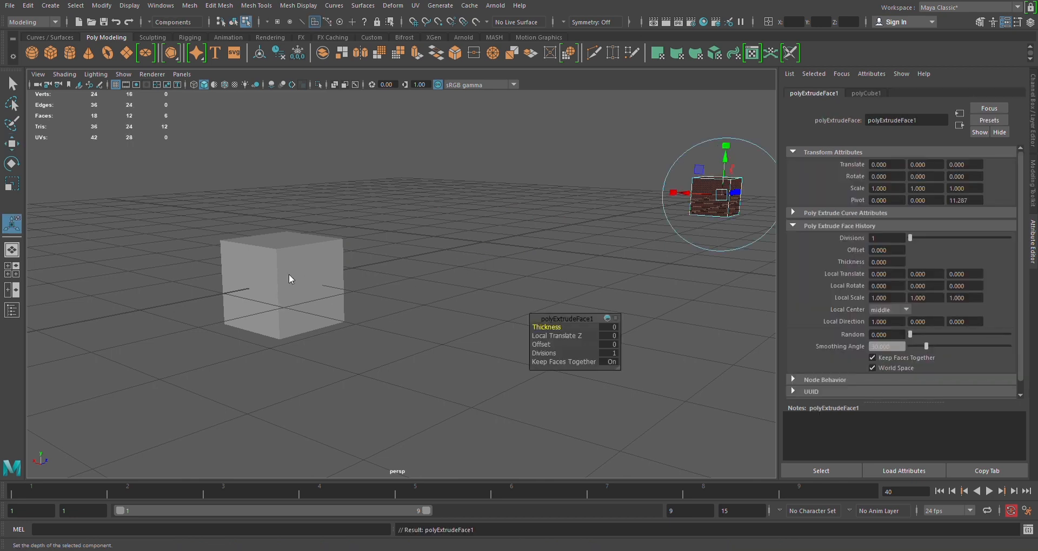
key("t")
left_click_drag(298, 284, 380, 283, "alt")
left_click_drag(643, 230, 532, 203, "alt")
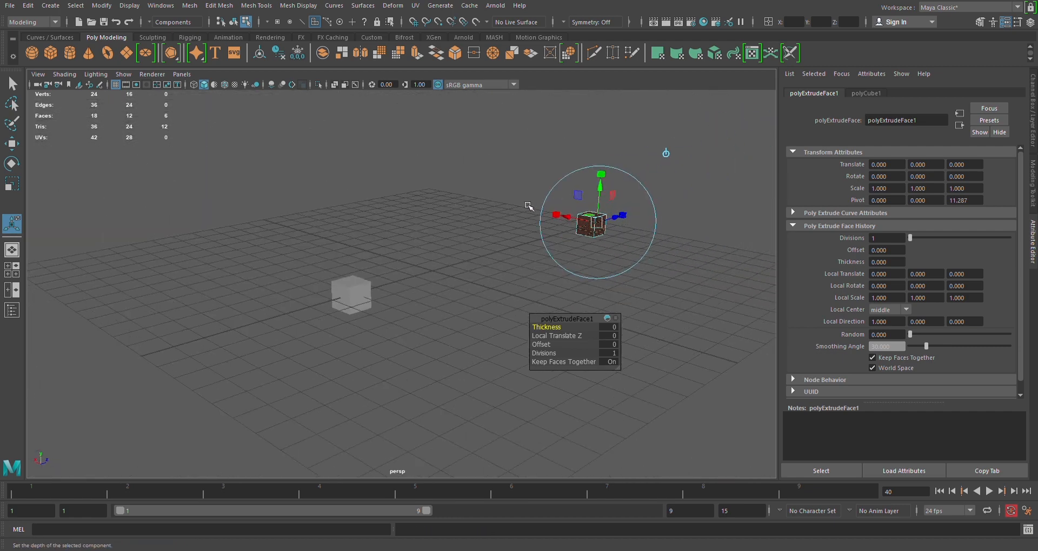
left_click_drag(513, 173, 643, 298)
left_click_drag(554, 187, 643, 301)
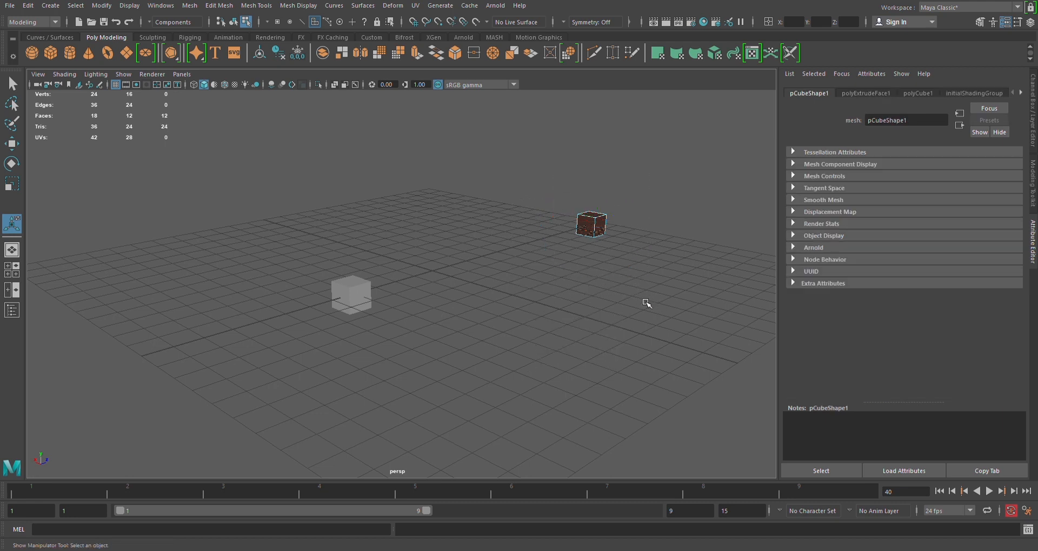
left_click(646, 304)
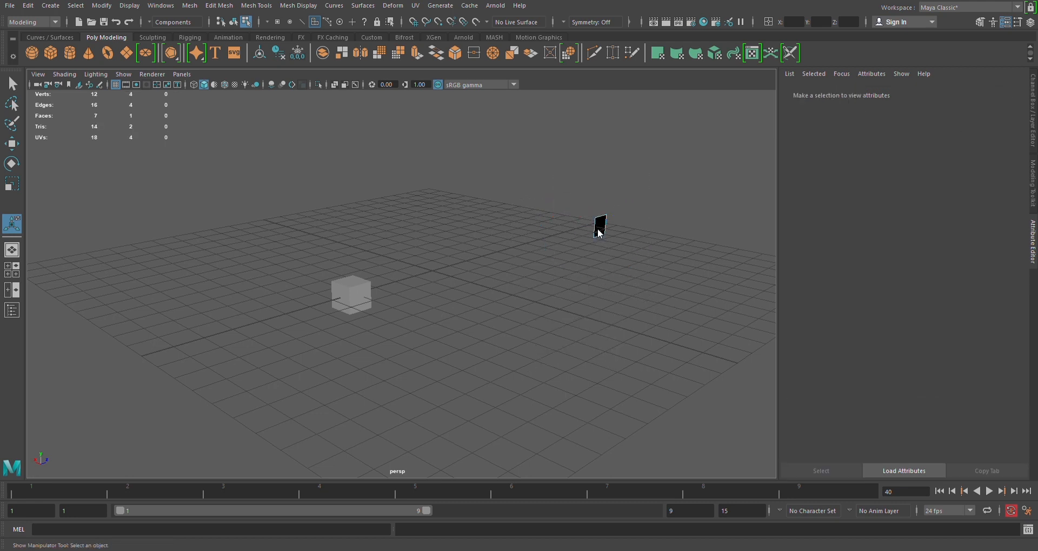
Step: Return to object selection and delete the far cube's remaining face and the other cube
key("F8")
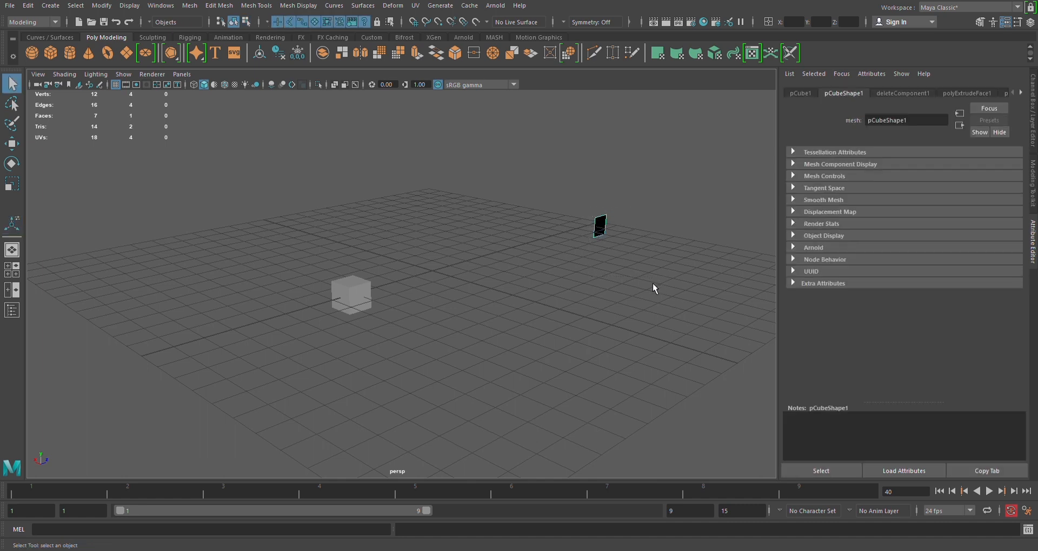
key("Delete")
left_click_drag(277, 234, 506, 362)
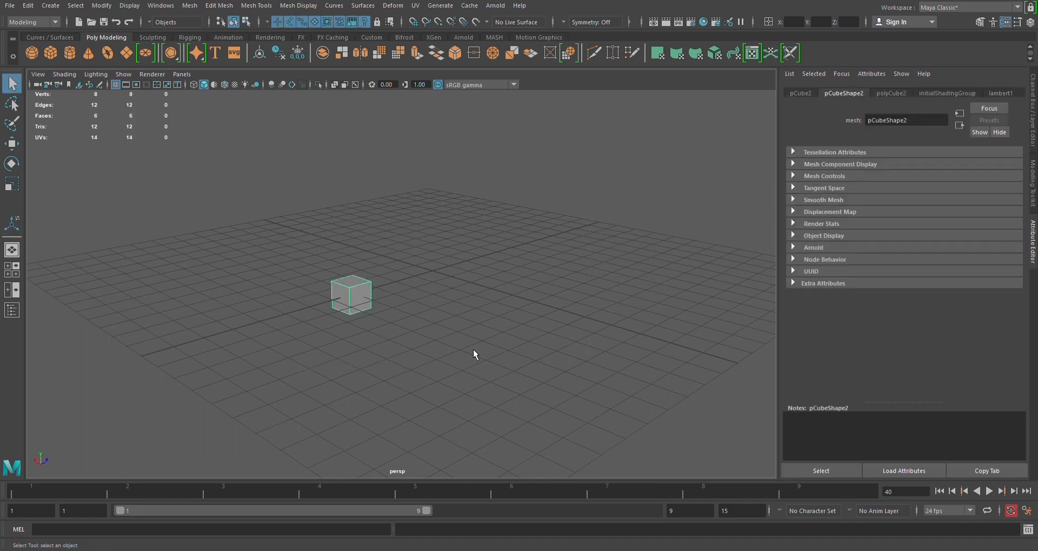
key("Delete")
left_click_drag(488, 285, 424, 318, "alt")
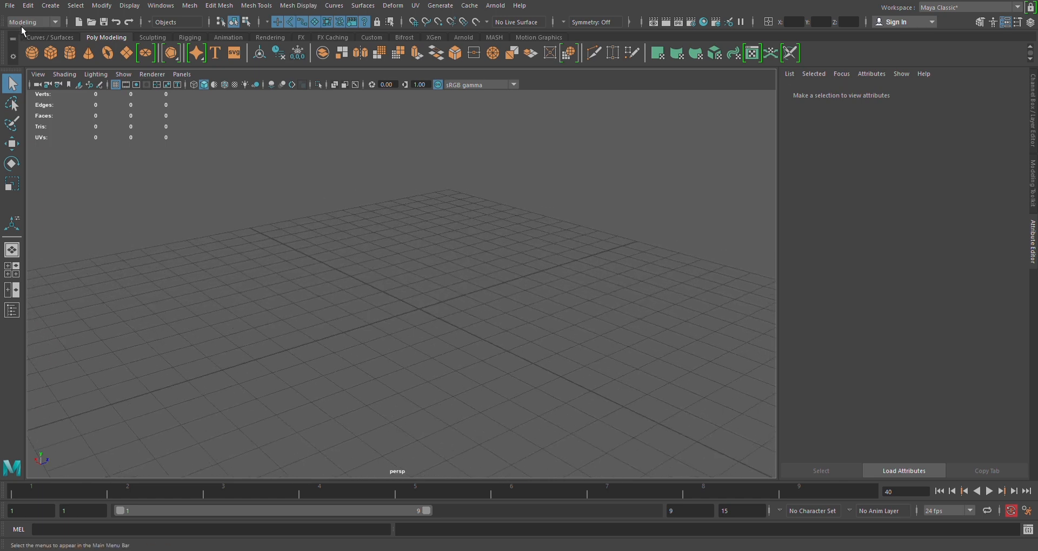
left_click(9, 6)
key("Right")
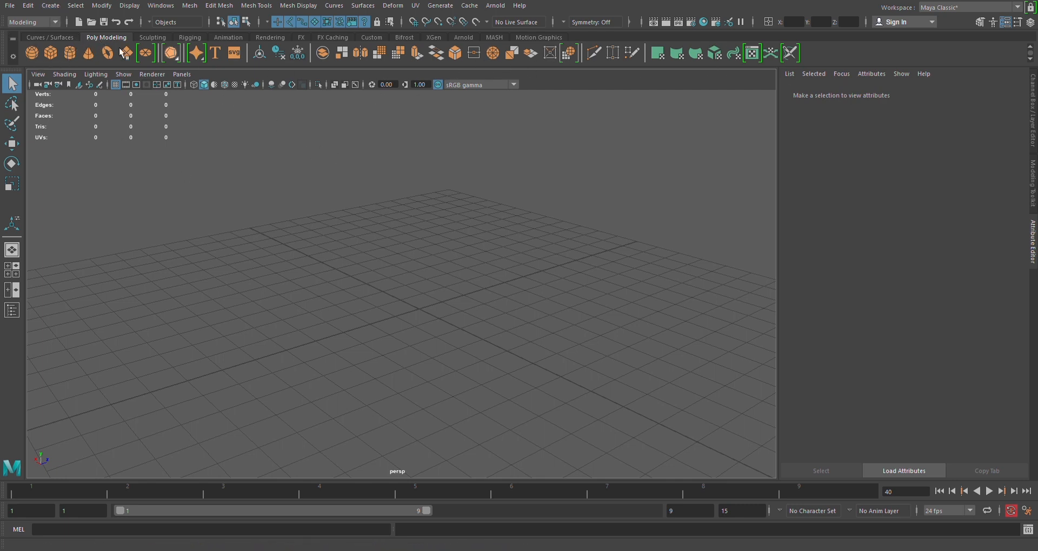
Step: Create a NURBS circle and a polygon cube at the origin
left_click(50, 37)
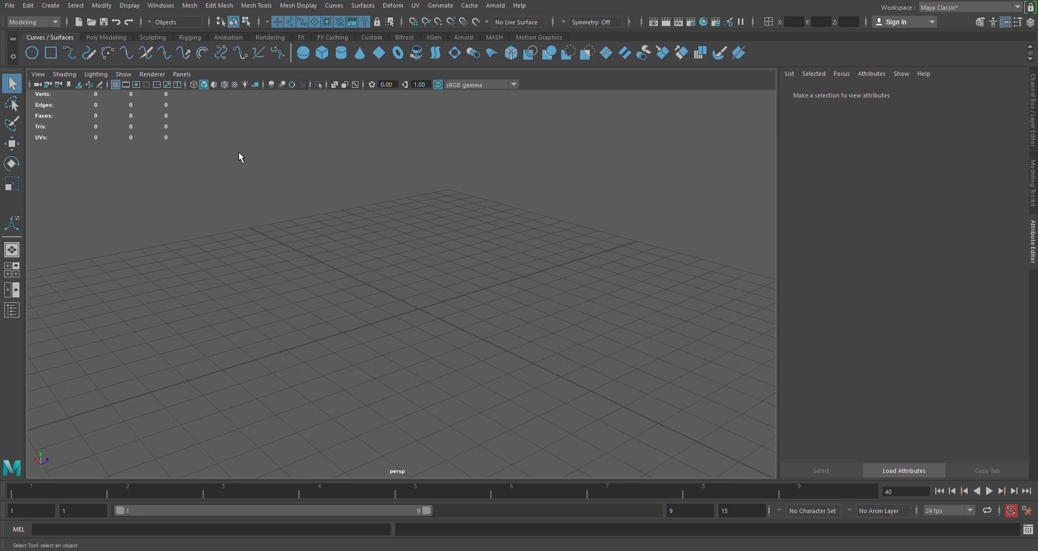
left_click(32, 52)
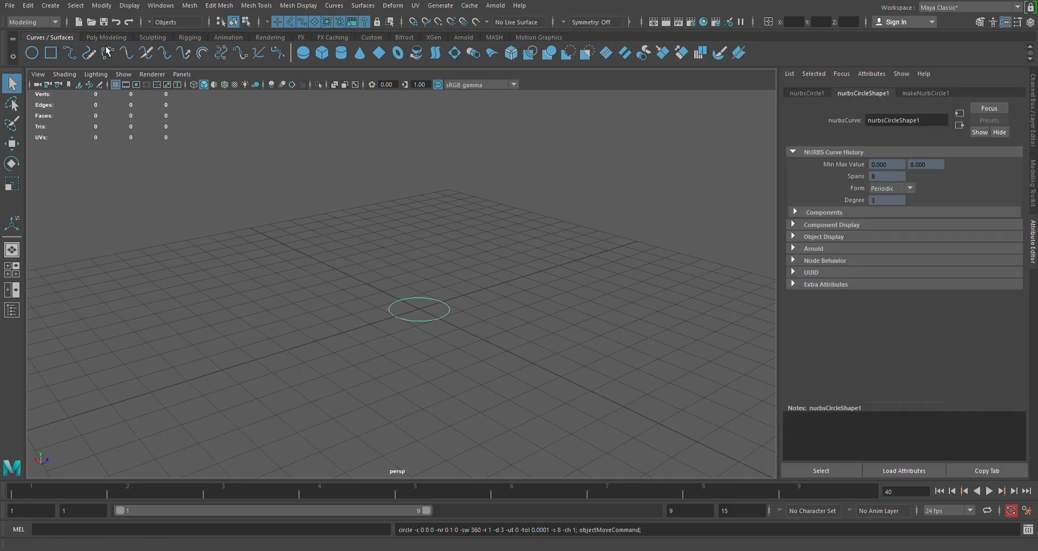
left_click(106, 37)
left_click(58, 53)
Step: Review the Sculpting, Rigging, Animation, FX, FX Caching, Custom, XGen, Arnold and MASH tool shelves
left_click(153, 37)
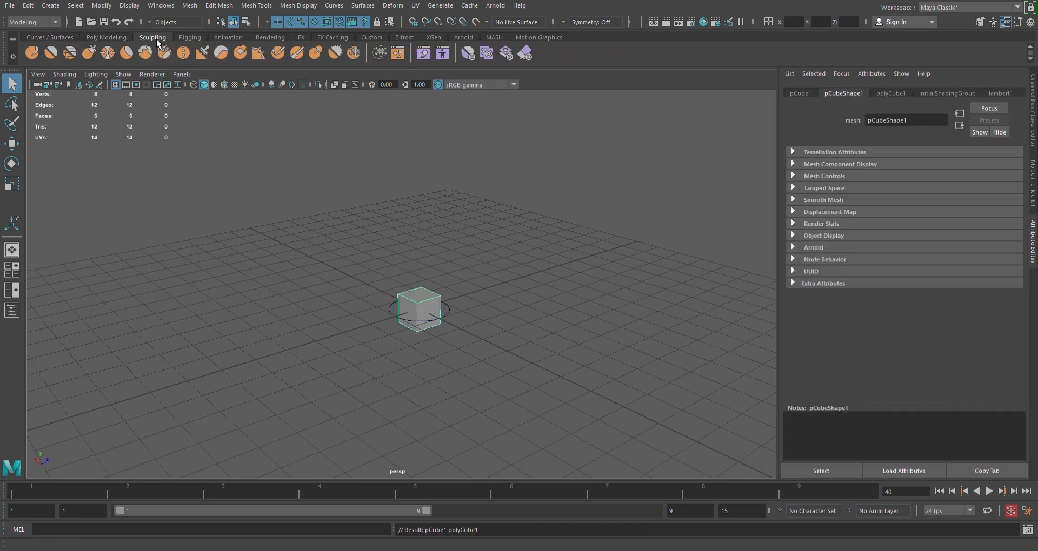
left_click(189, 37)
left_click(232, 38)
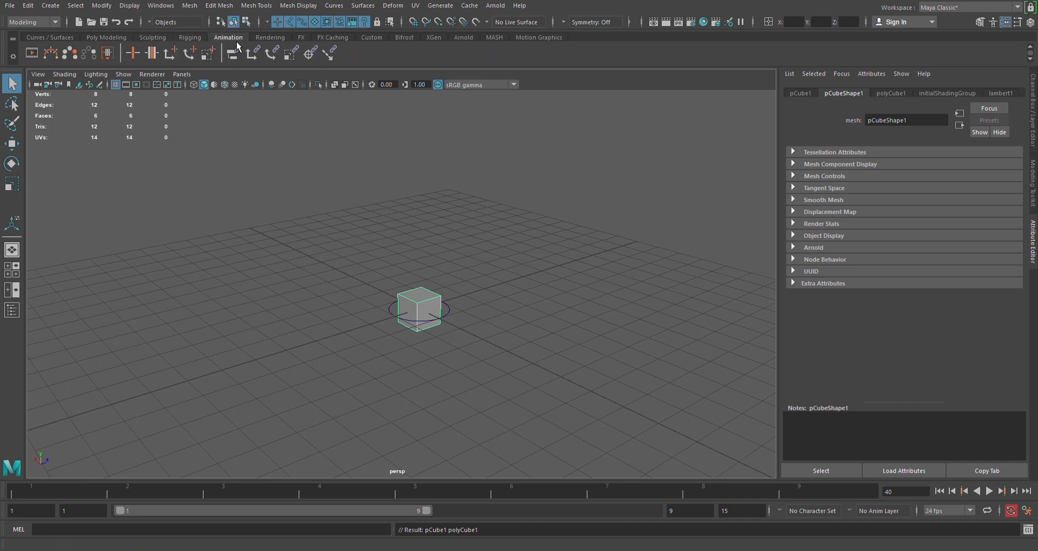
left_click(328, 38)
left_click(301, 37)
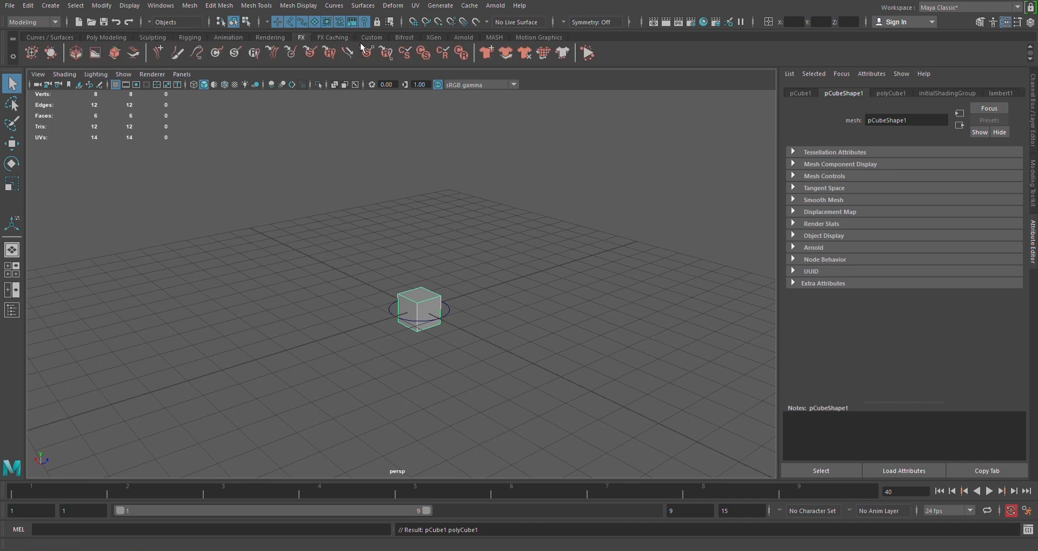
left_click(371, 37)
left_click(434, 37)
left_click(463, 37)
left_click(494, 37)
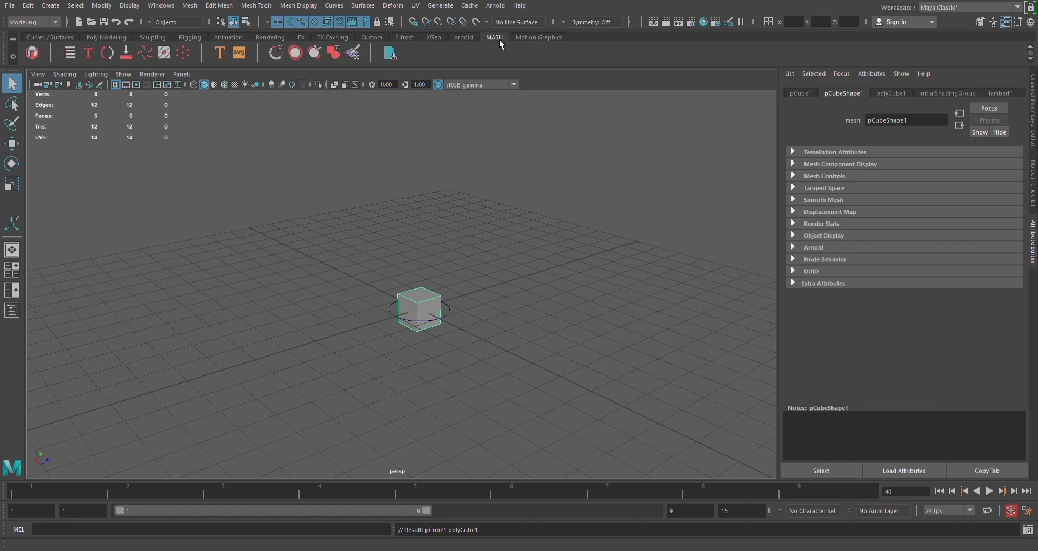
Step: Delete the circle and cube at the origin and bring back the Poly Modeling tools
left_click_drag(356, 237, 627, 535)
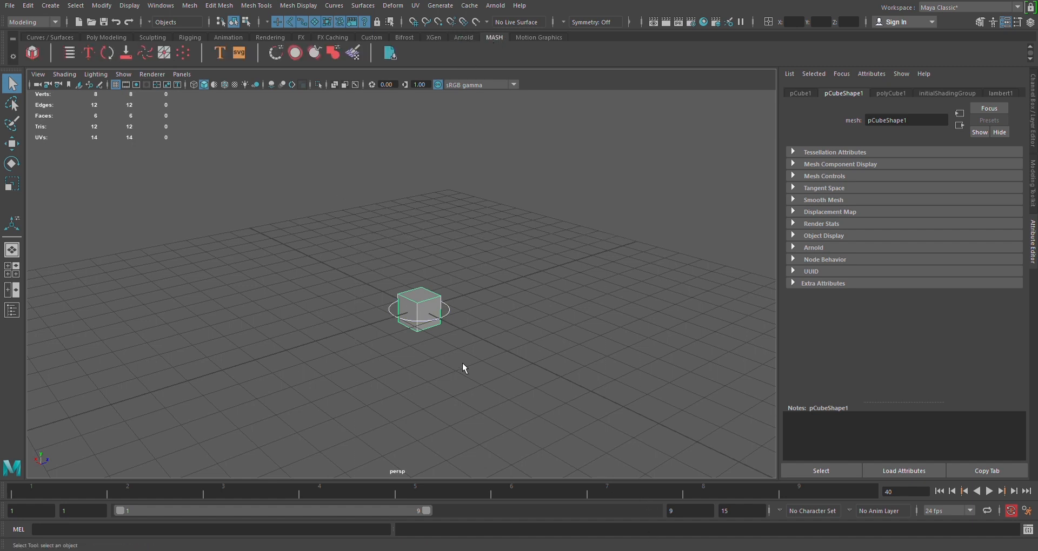
key("Delete")
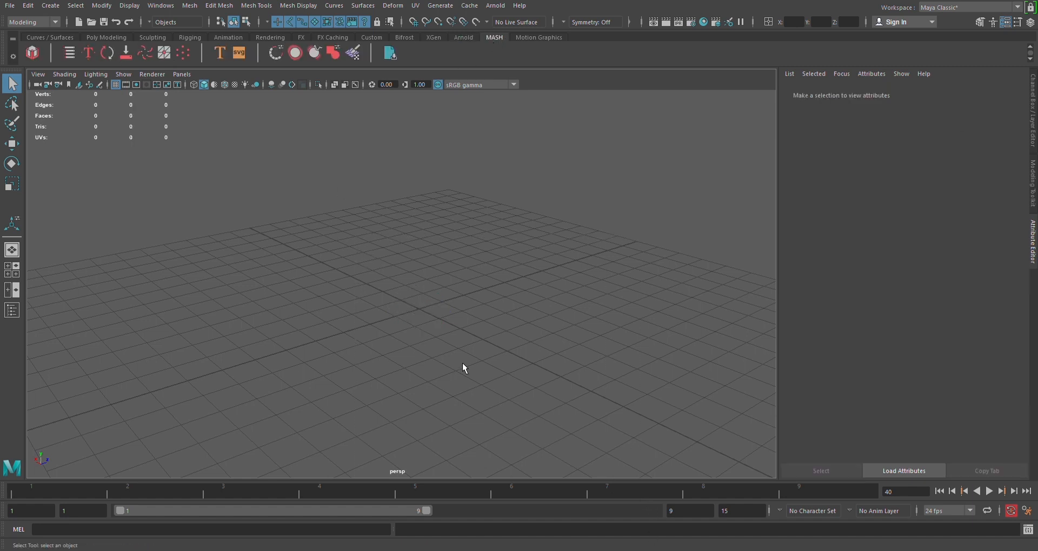
left_click(106, 37)
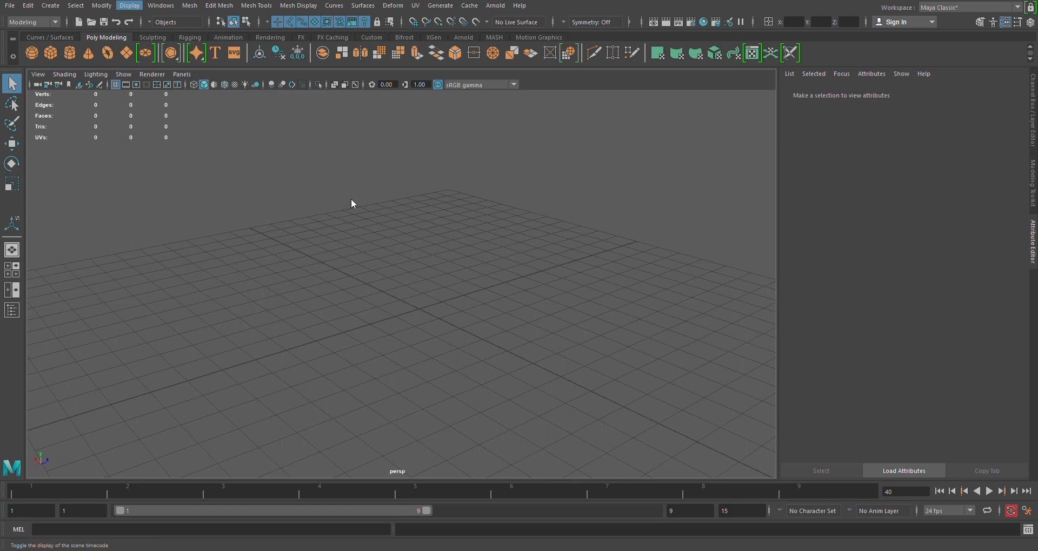
Step: Hide the polygon count heads-up display in the viewport and show it again
left_click(337, 198)
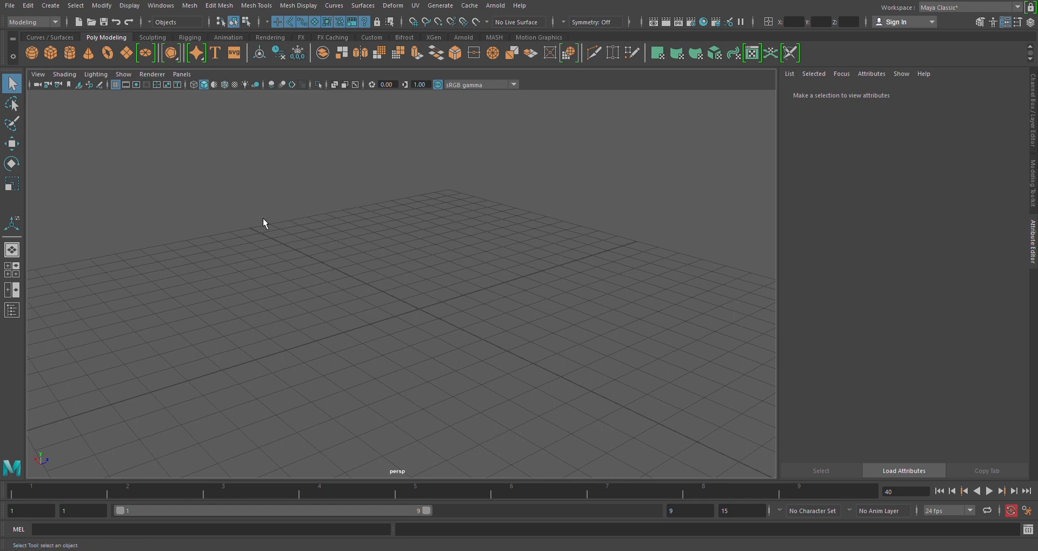
left_click(132, 11)
left_click(338, 199)
Step: Create a polygon cube at the origin, deselect and reselect it to compare the polygon counts, and delete it
left_click(51, 53)
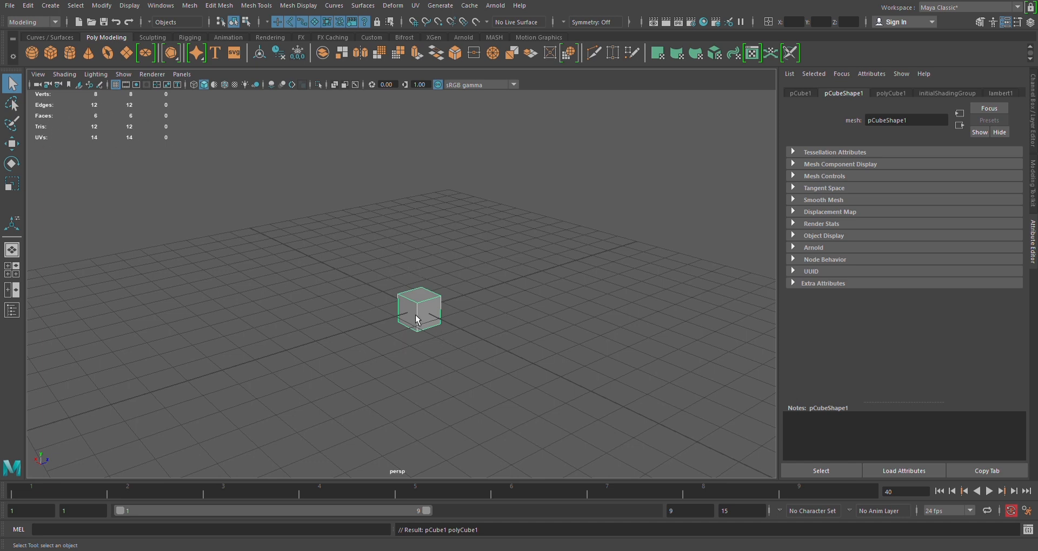
left_click_drag(452, 320, 452, 340, "alt")
left_click(468, 342)
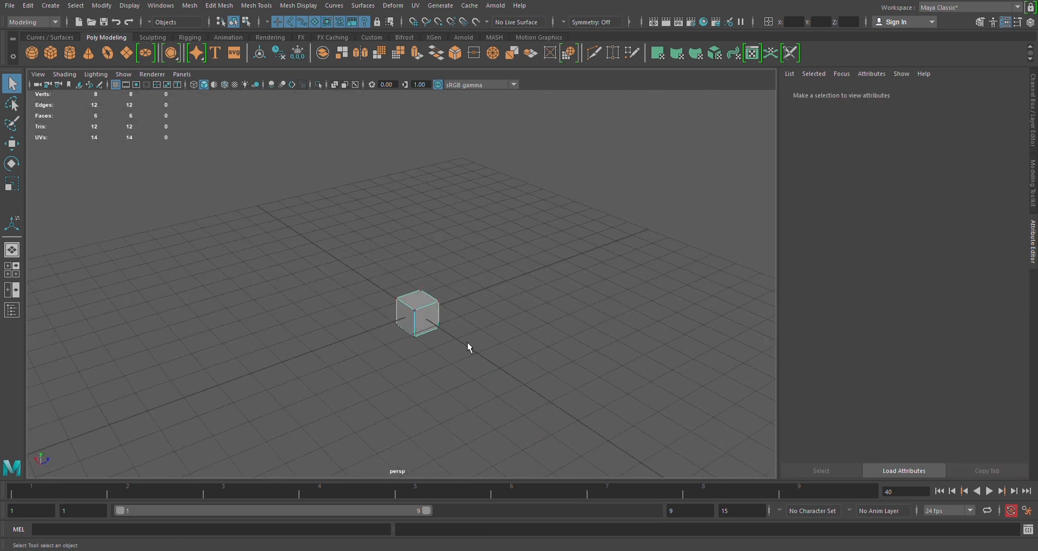
left_click(417, 312)
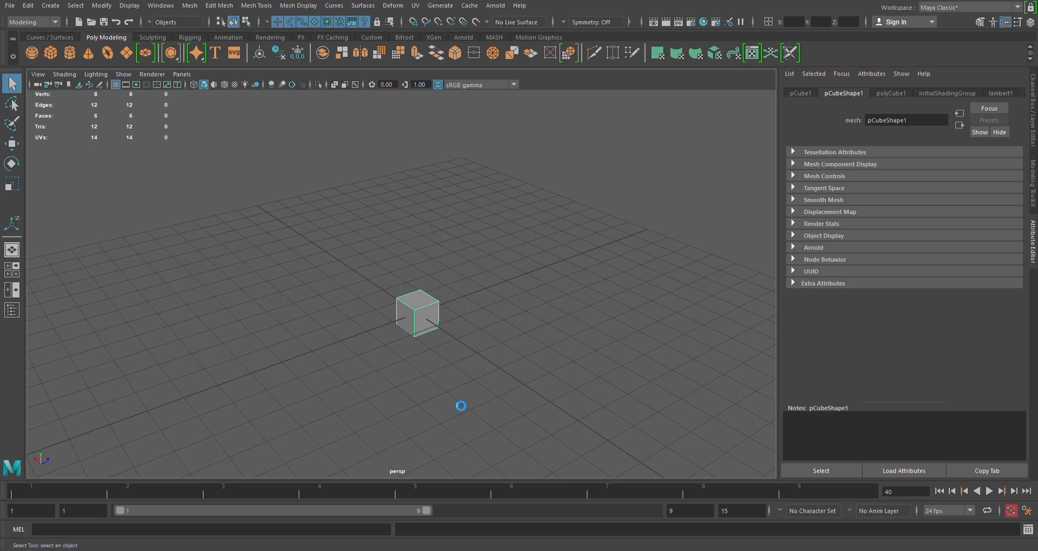
key("Delete")
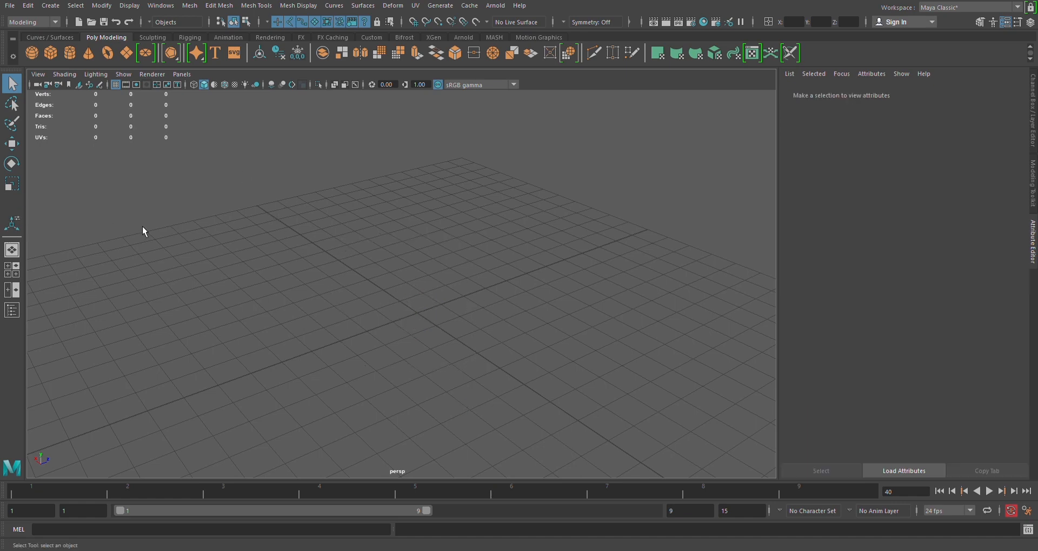
Step: Switch the menu set through Rigging, Modeling and Animation to Rendering
left_click_drag(232, 297, 197, 296, "alt")
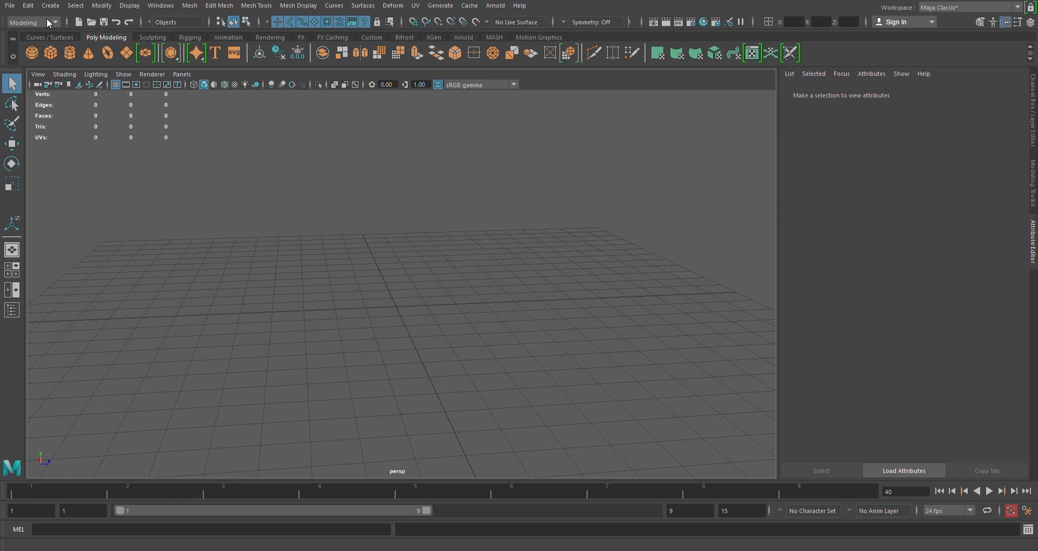
key("F3")
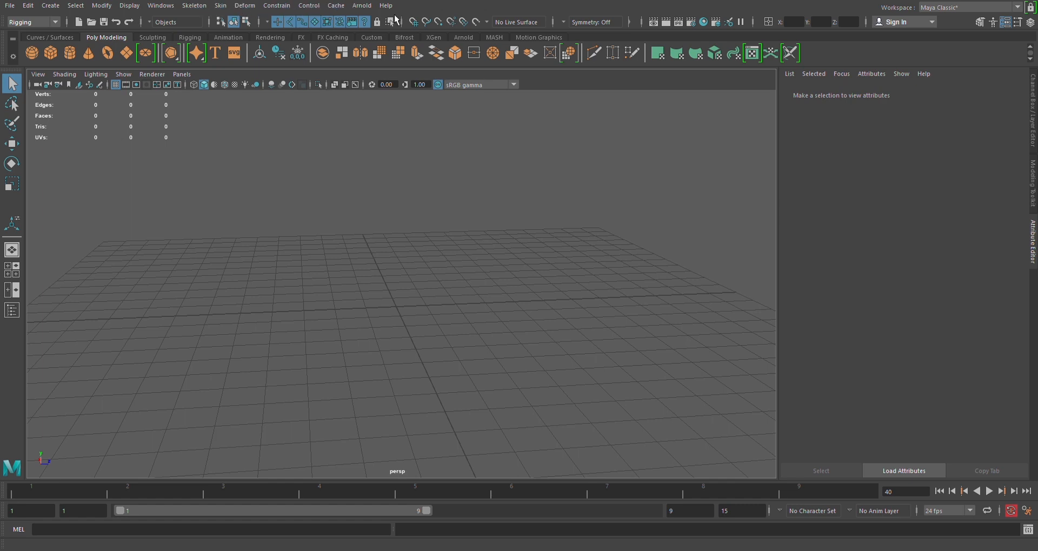
key("F2")
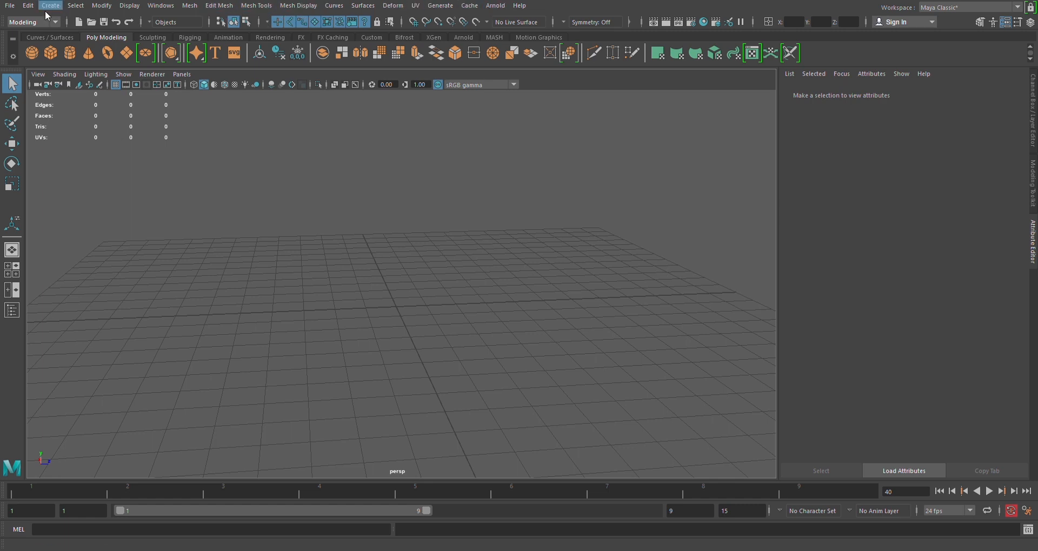
key("F3")
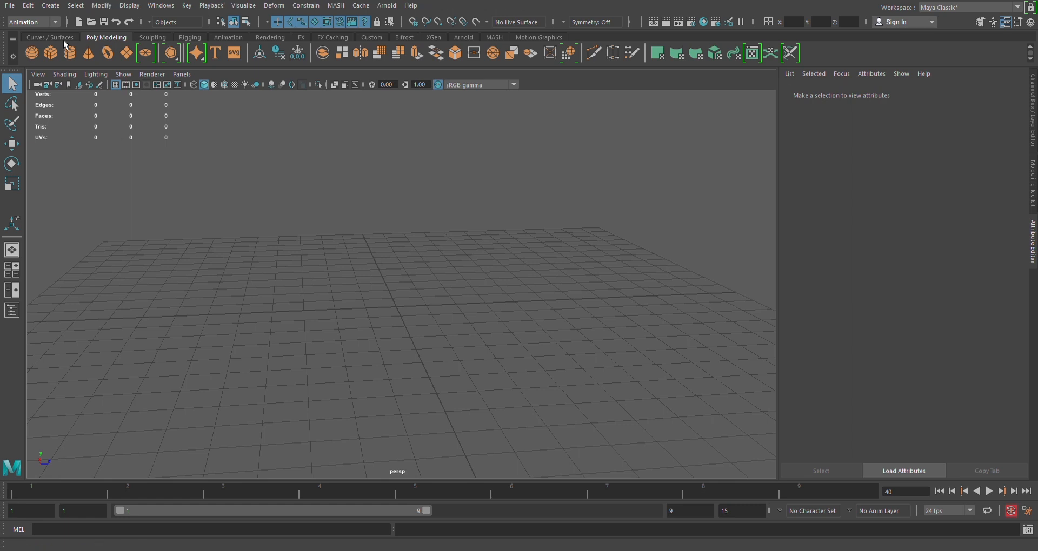
key("F6")
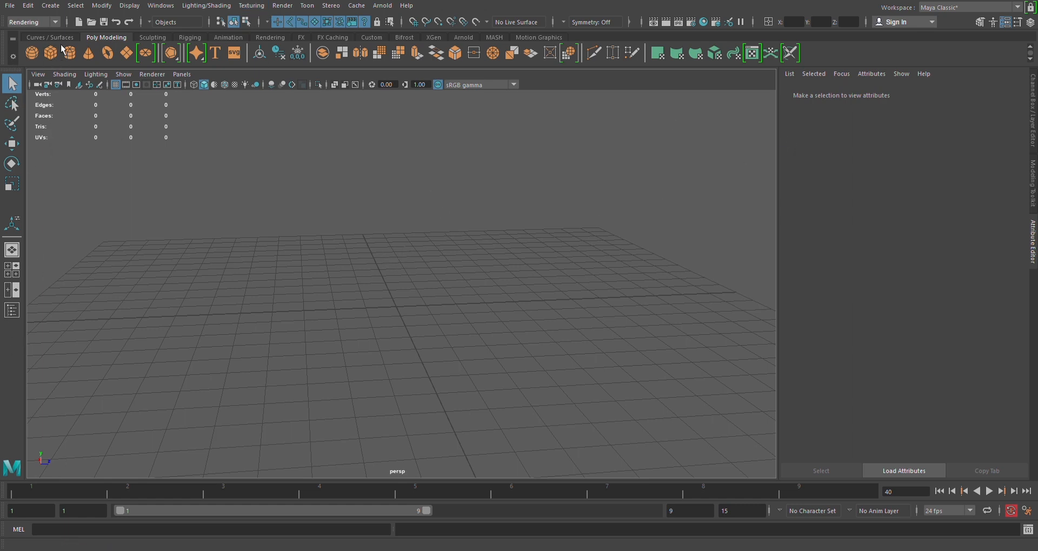
Step: Create a polygon cube at the origin and select all of its components with the Lasso tool
left_click(51, 54)
mouse_move(216, 306)
left_mouse_down("alt")
mouse_move(303, 296)
mouse_move(339, 352)
mouse_move(314, 335)
left_mouse_up("alt")
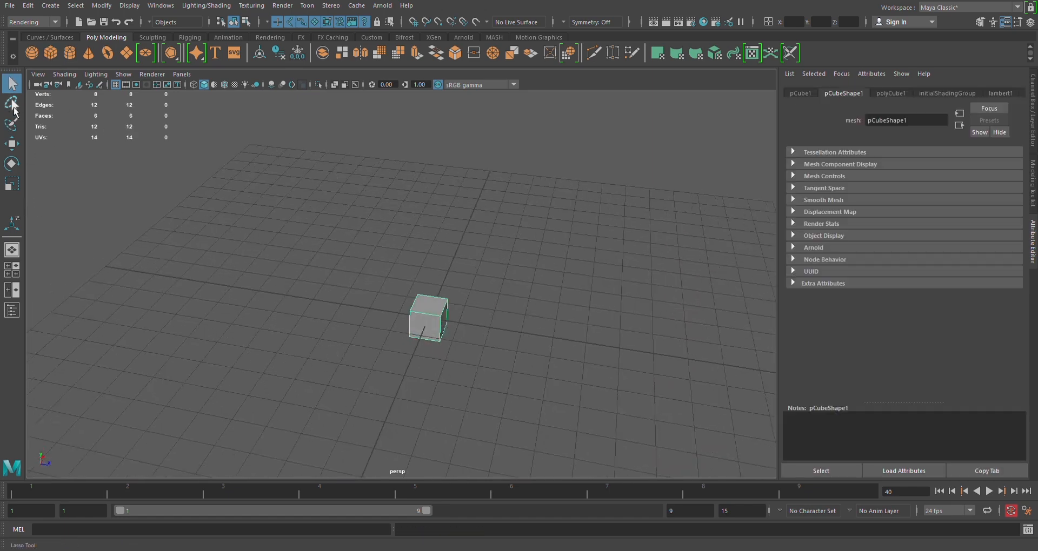
left_click(12, 102)
left_click(13, 126)
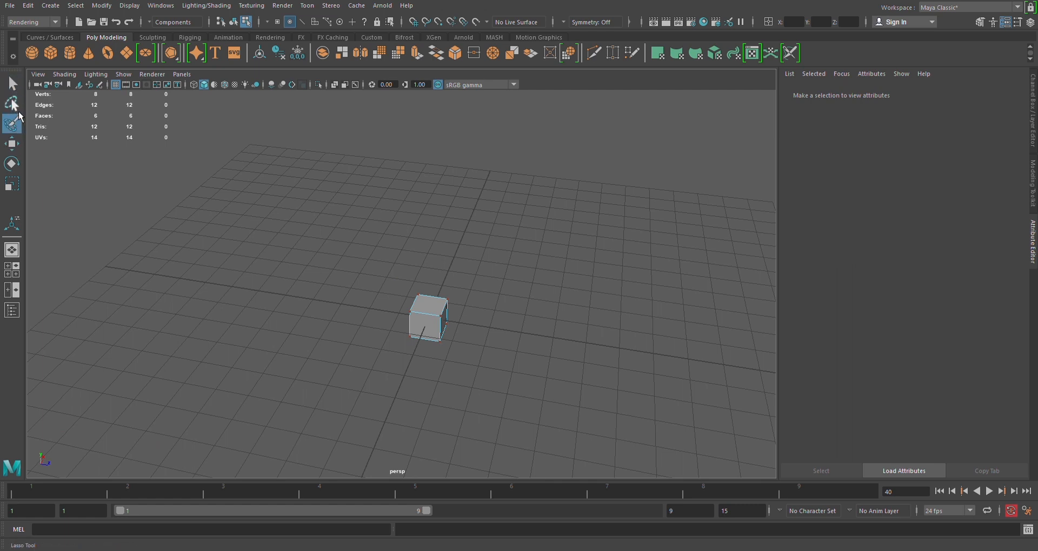
left_click(13, 105)
mouse_move(335, 302)
left_mouse_down()
mouse_move(511, 426)
mouse_move(278, 287)
left_mouse_up()
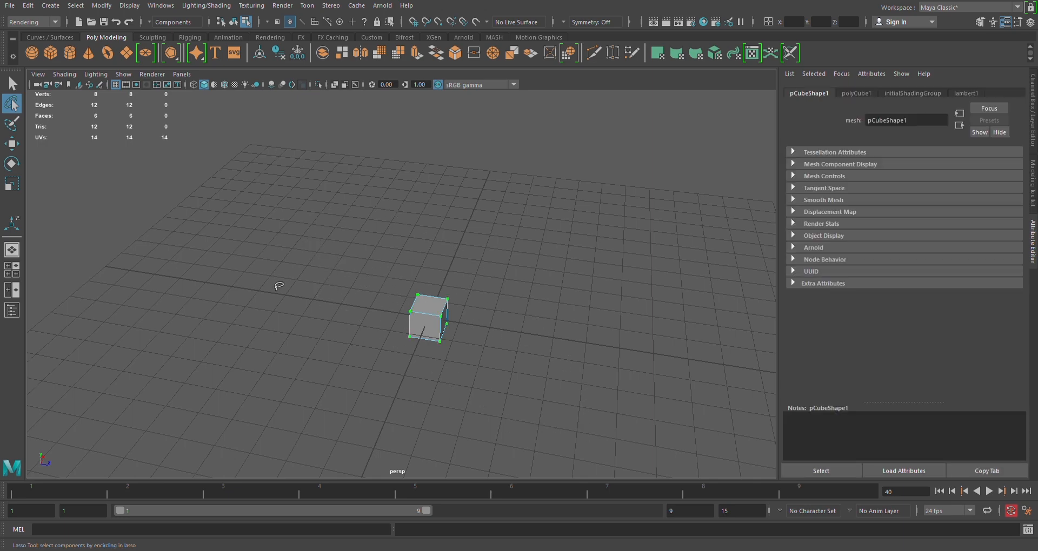
Step: Paint over the cube's components with the Paint Selection tool, and return to the Select tool in object mode
left_click(12, 124)
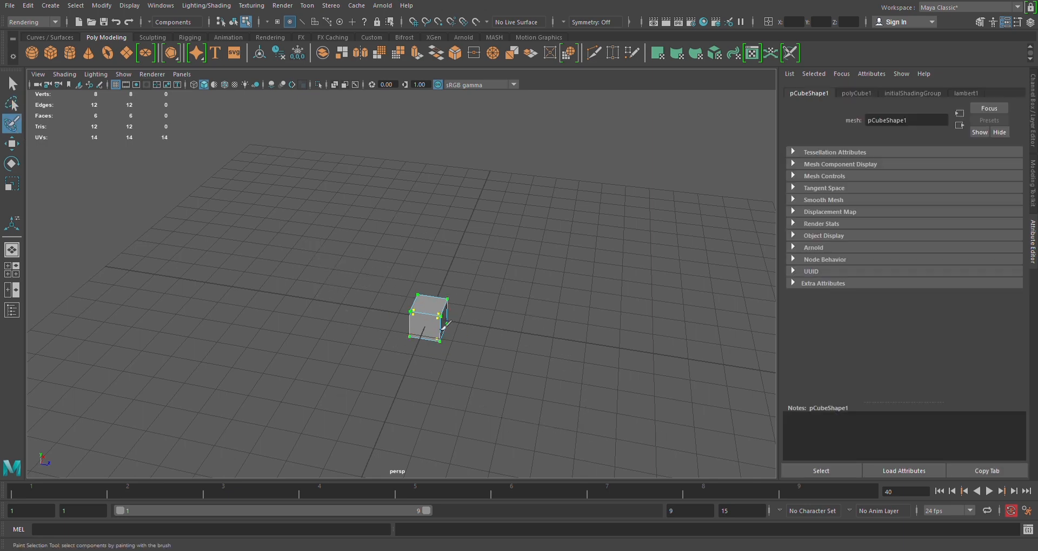
left_click_drag(378, 359, 378, 384, "alt")
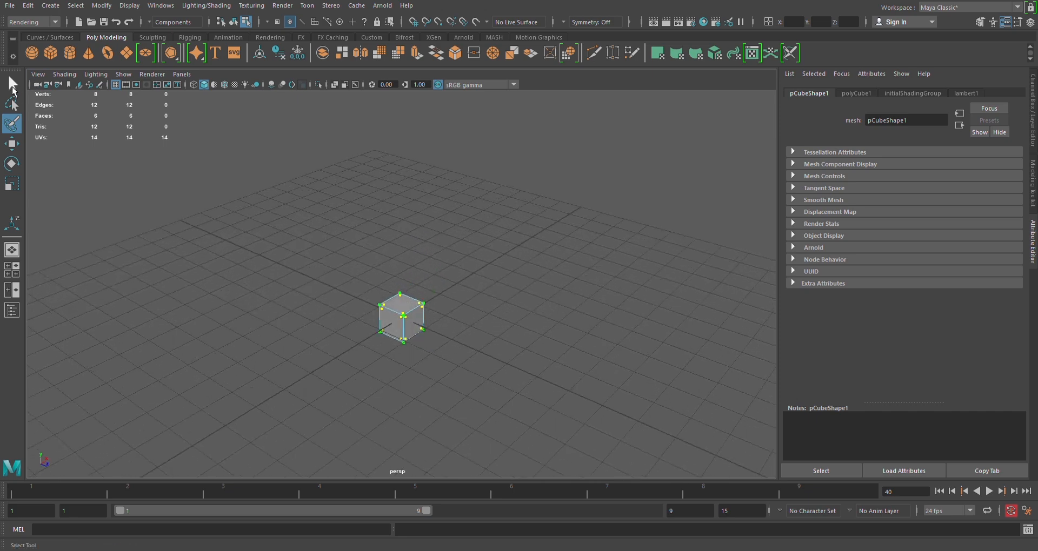
key("q")
key("F8")
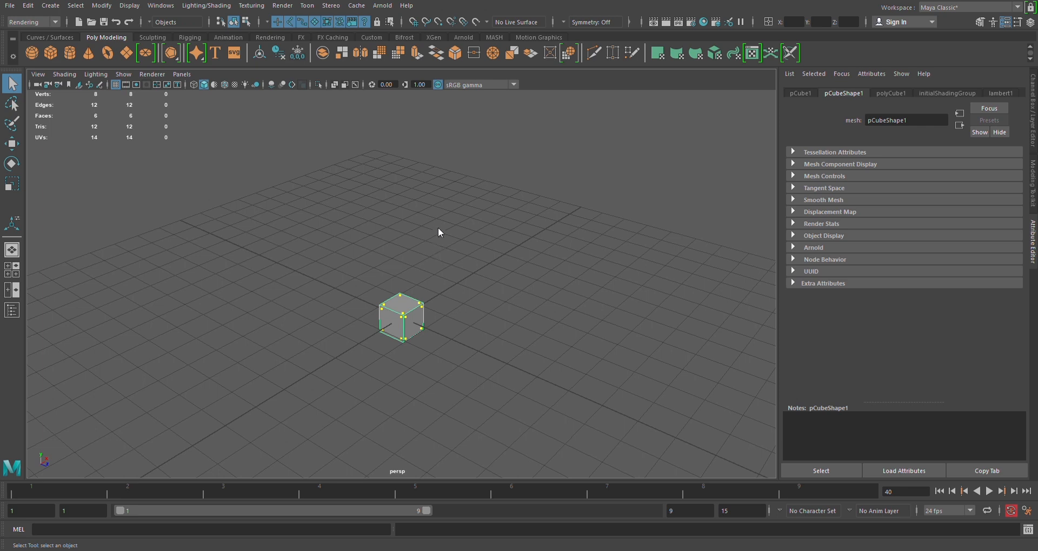
Step: Raise the cube above the grid and rotate it about -75 degrees around the X axis
key("w")
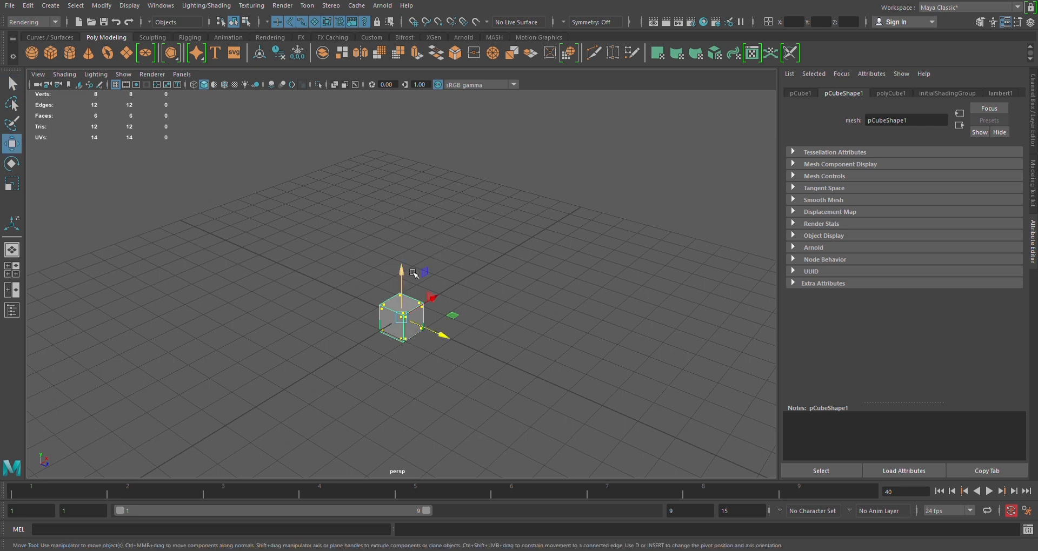
left_click_drag(419, 195, 420, 230)
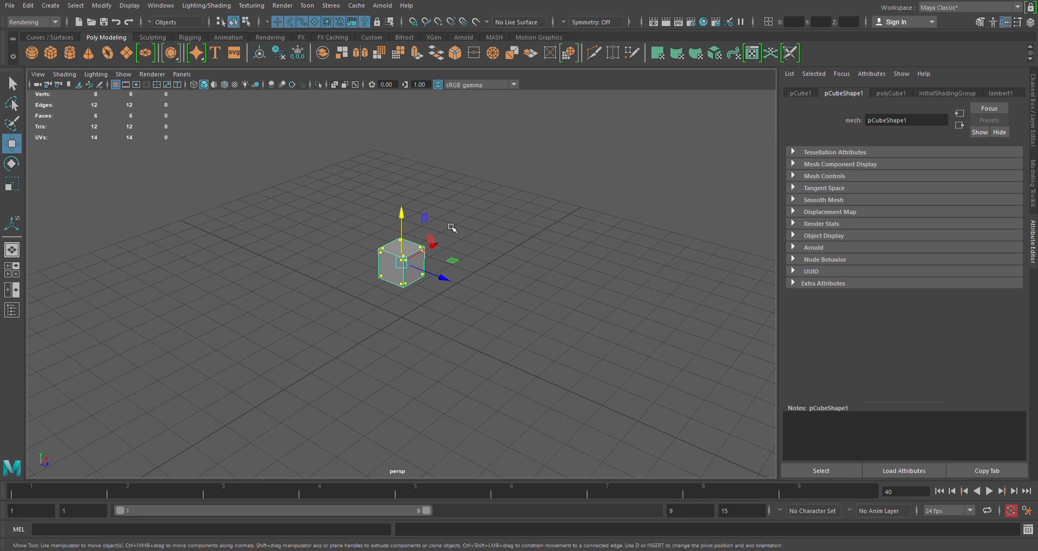
key("e")
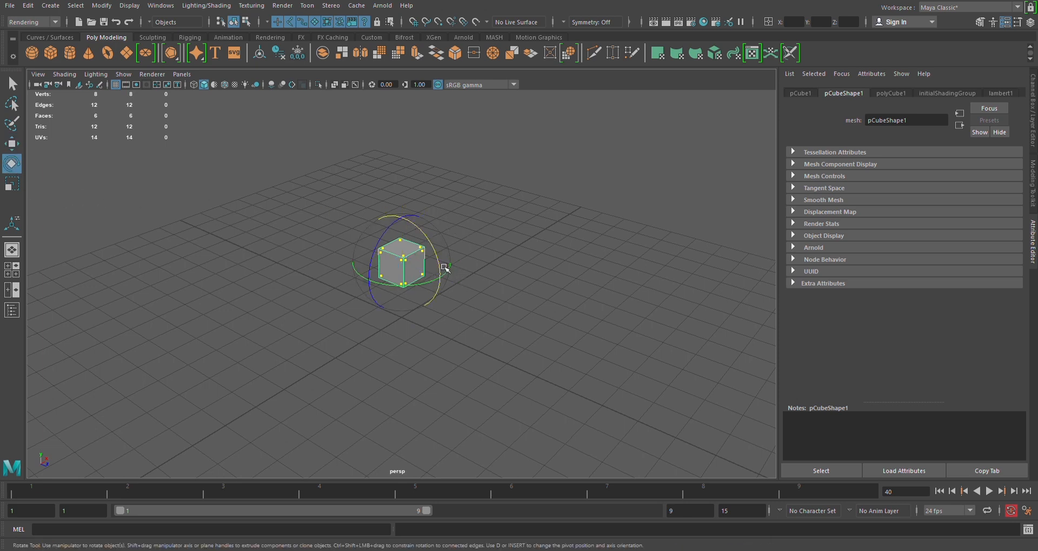
left_click_drag(440, 264, 238, 234)
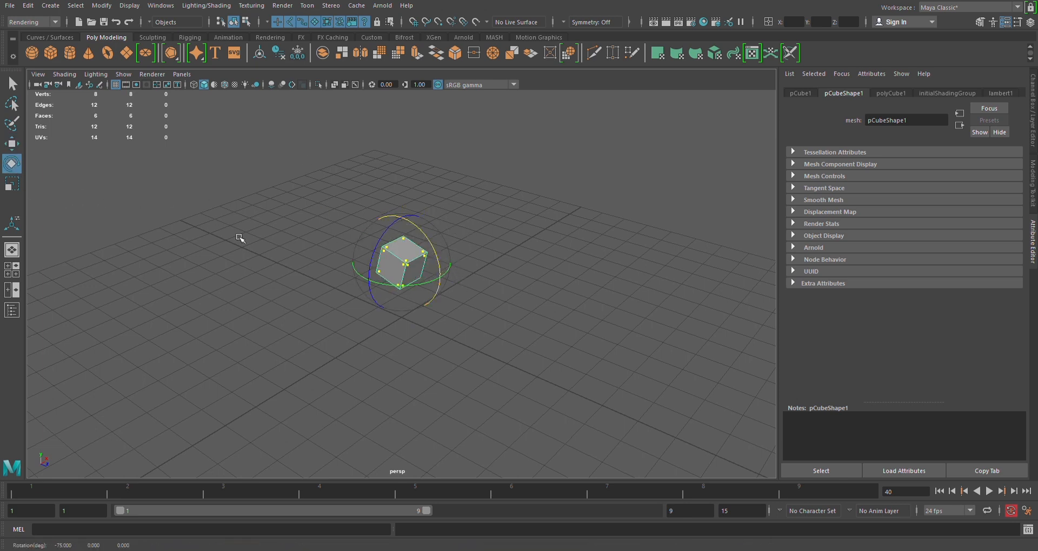
Step: Stretch the tilted cube along its local Z axis with the Scale tool
left_click(12, 185)
left_click_drag(422, 230, 468, 195)
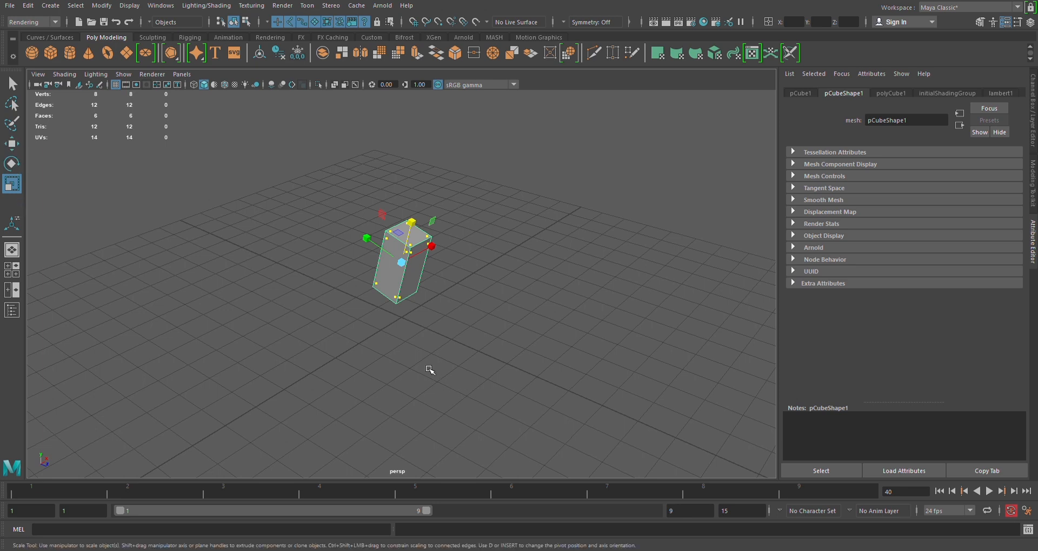
Step: Cycle repeatedly through the Move, Rotate and Scale tools on the stretched cube, ending on Move
key("w")
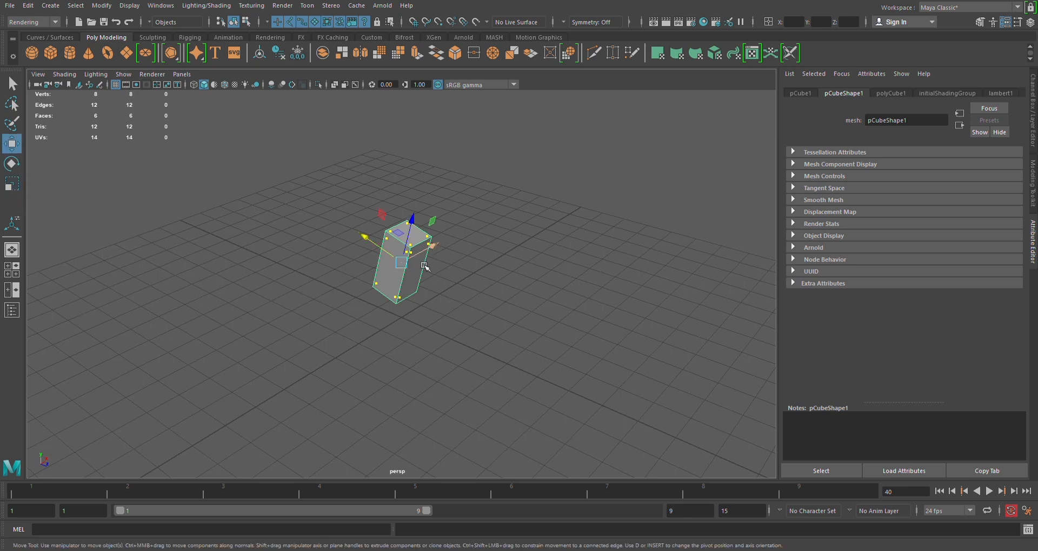
key("e")
key("r")
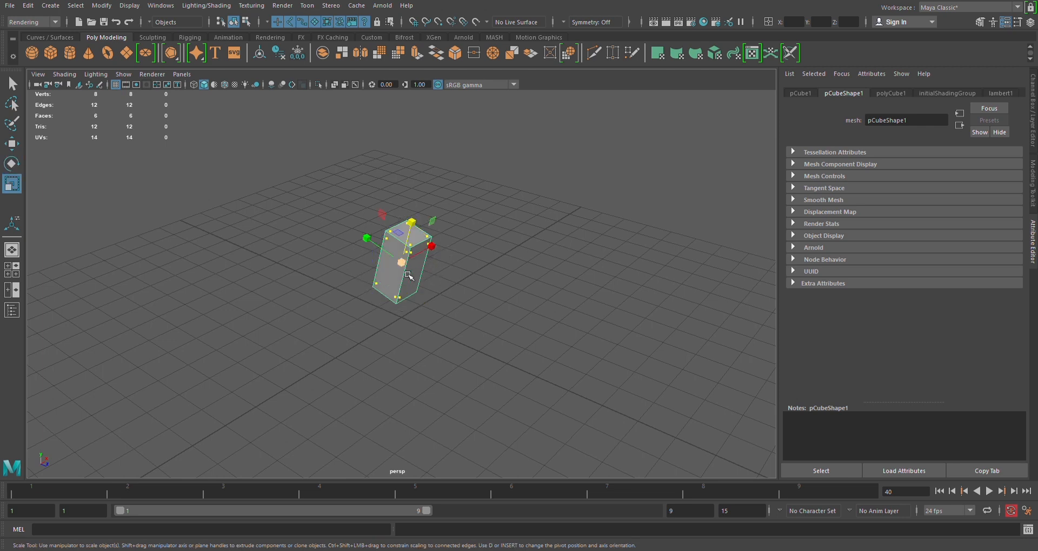
key("w")
key("e")
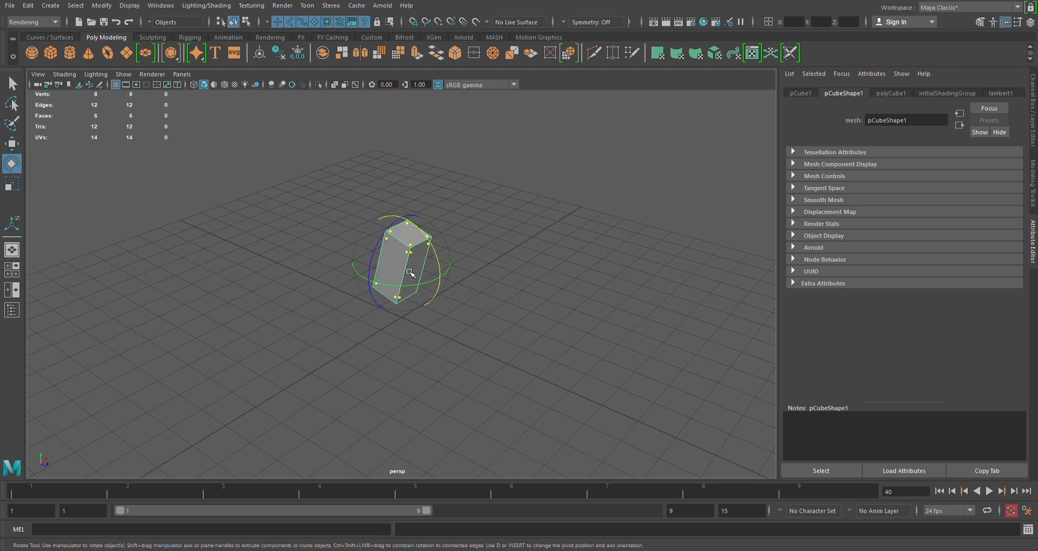
key("w")
key("r")
key("e")
key("r")
key("w")
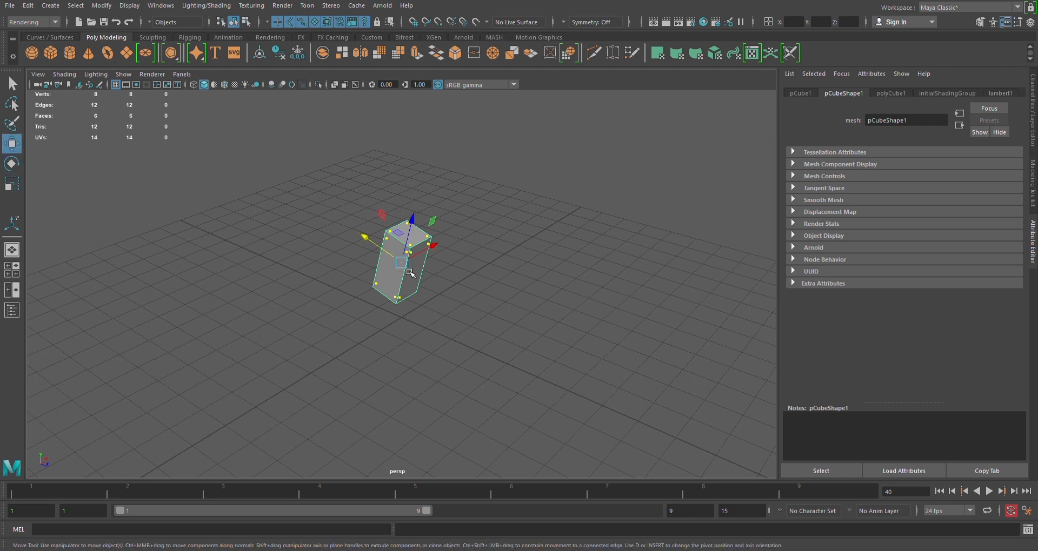
key("e")
key("r")
key("w")
key("e")
key("r")
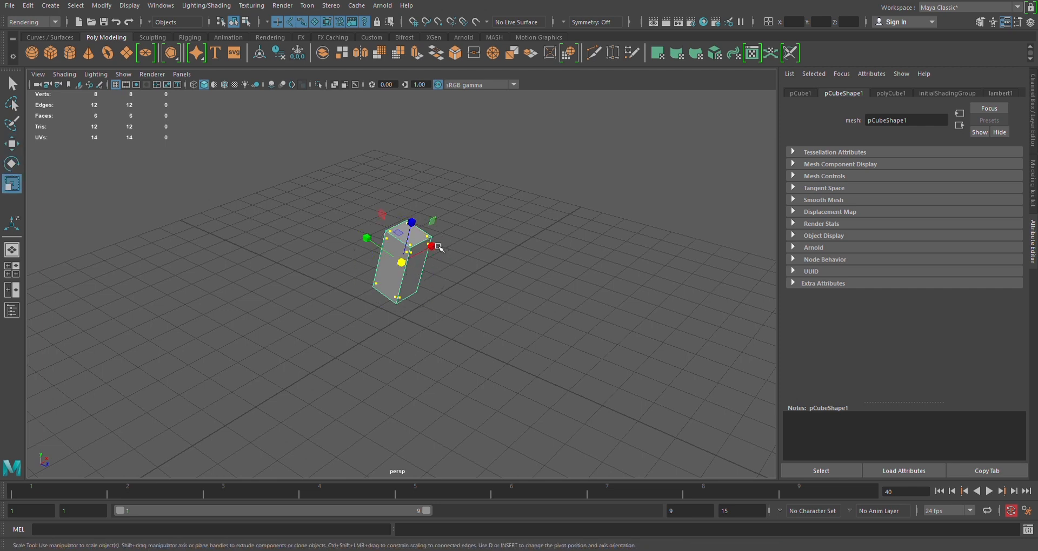
key("e")
key("w")
key("e")
key("r")
key("w")
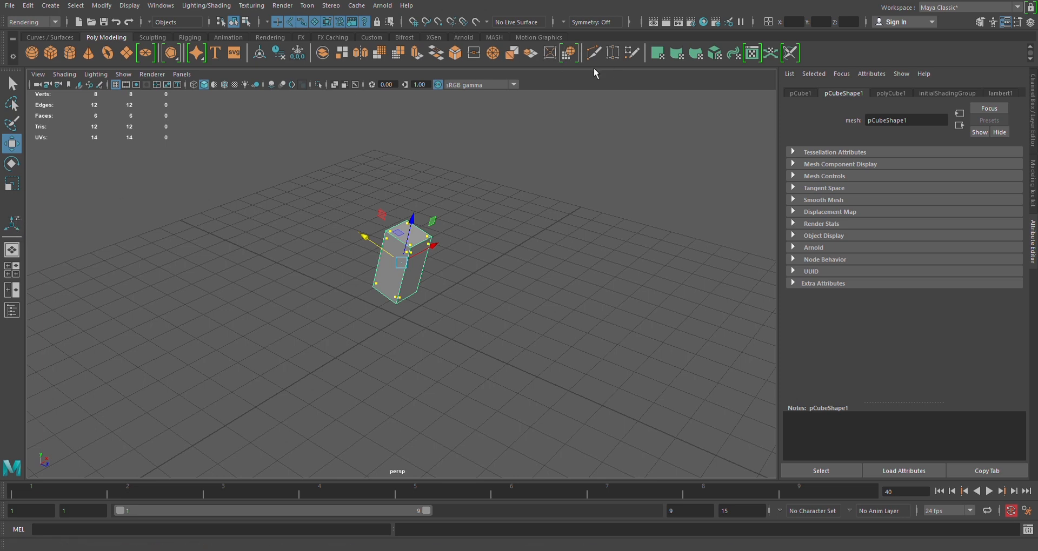
Step: Insert four edge loops in the stretched cube with Multi-Cut, three across its length and one lengthwise
left_click(594, 53)
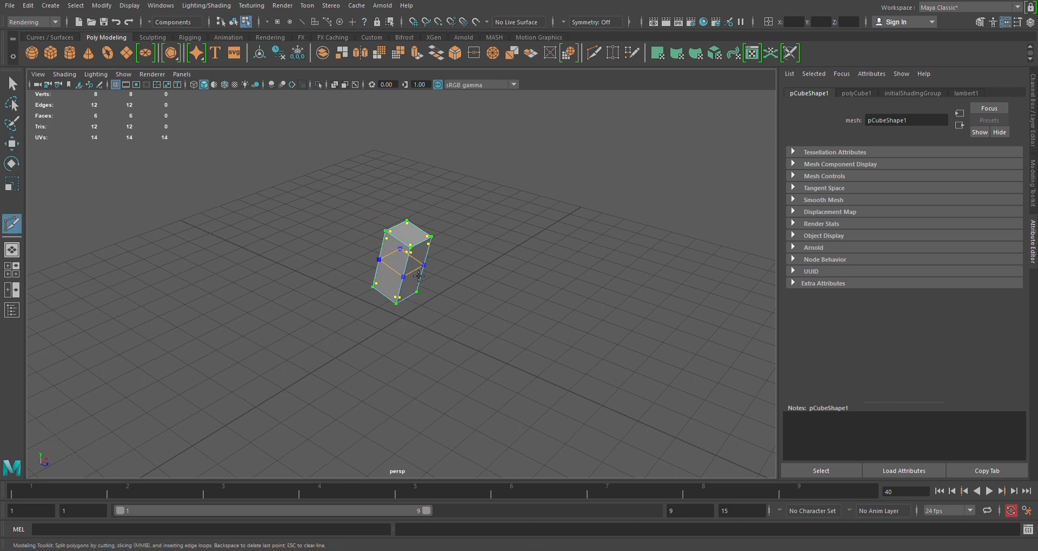
left_click(404, 271, "ctrl")
left_click(419, 270, "ctrl")
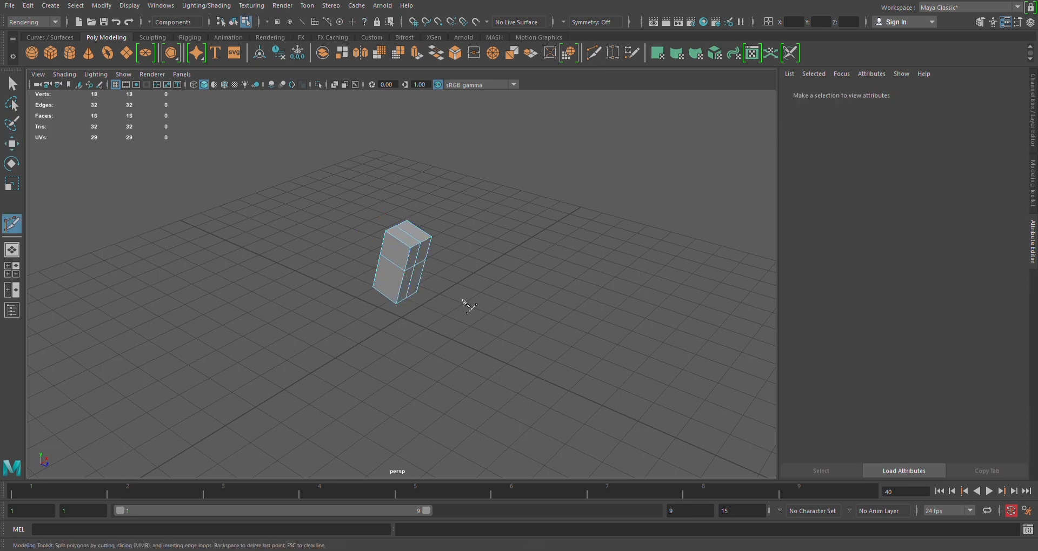
left_click(394, 286, "ctrl")
left_click(401, 257, "ctrl")
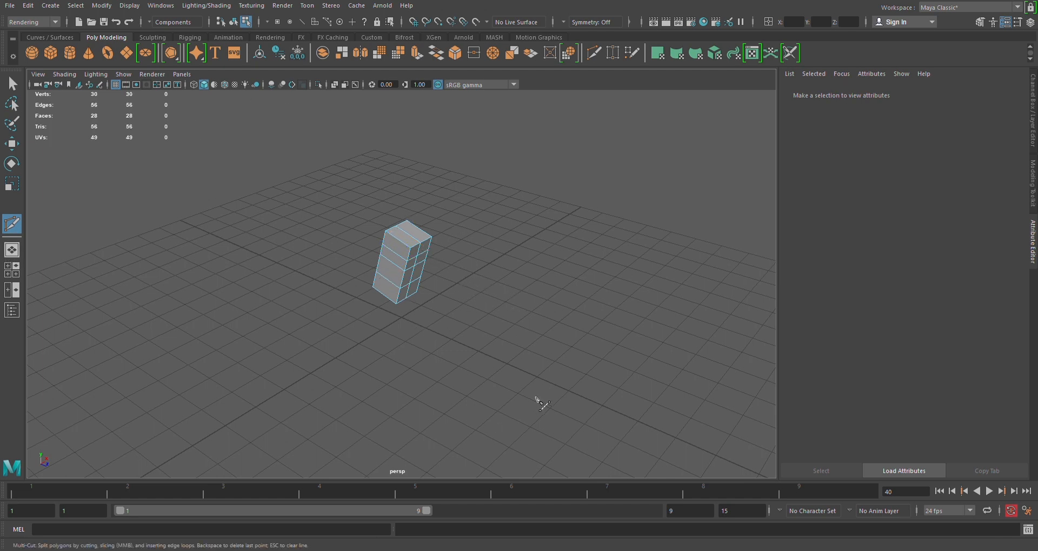
Step: Pull an upper face far out along the Y axis and move a lower edge far out in the opposite direction
key("w")
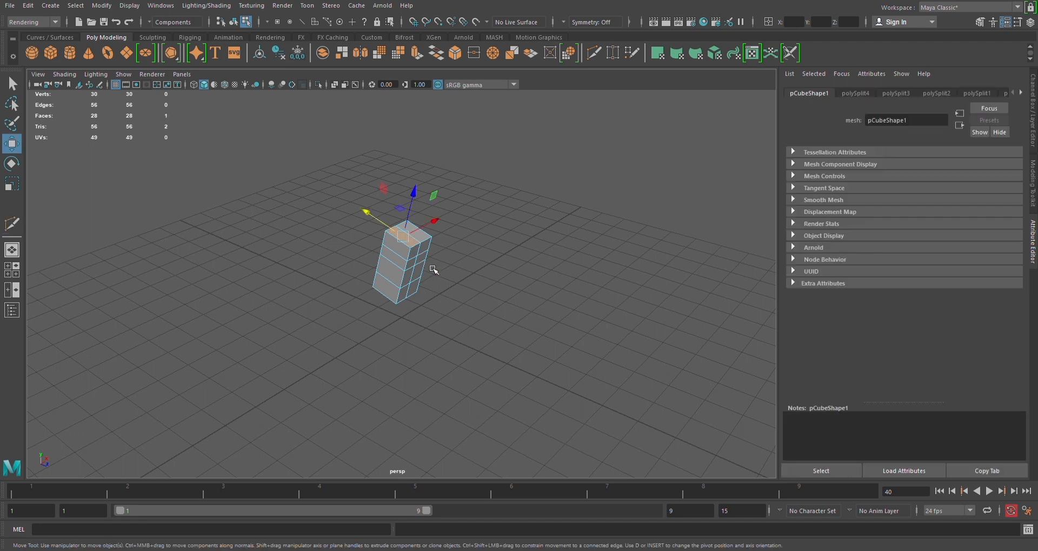
left_click(420, 252)
left_click_drag(376, 218, 295, 174)
left_click(410, 292)
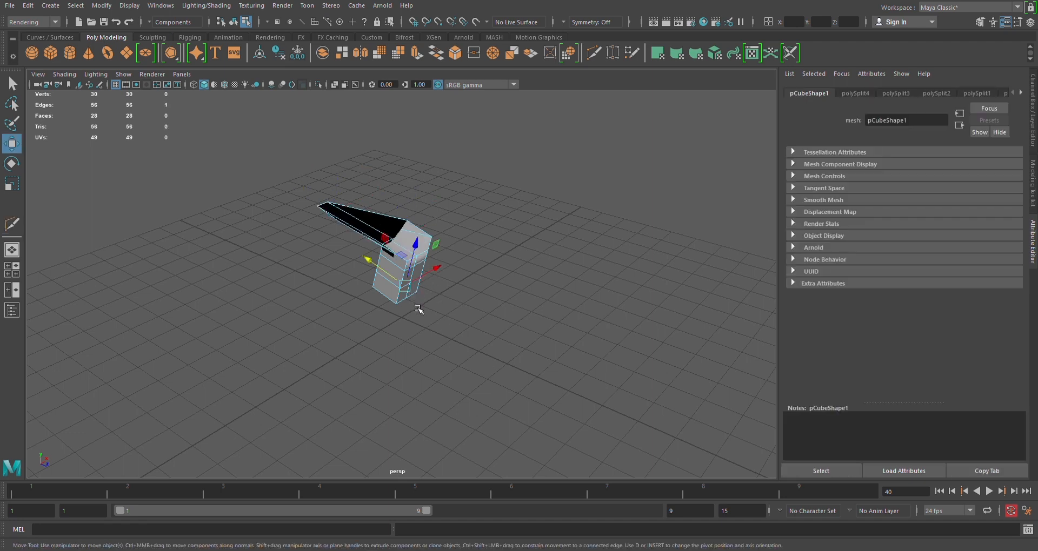
middle_click_drag(374, 281, 506, 348)
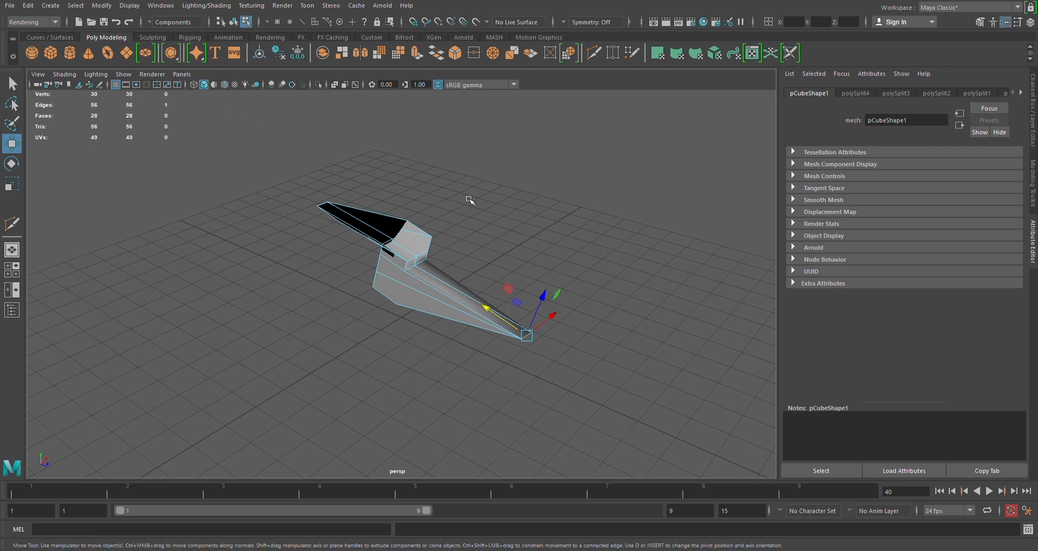
Step: Insert another edge loop through the distorted mesh with Multi-Cut
key("ctrl+shift+x")
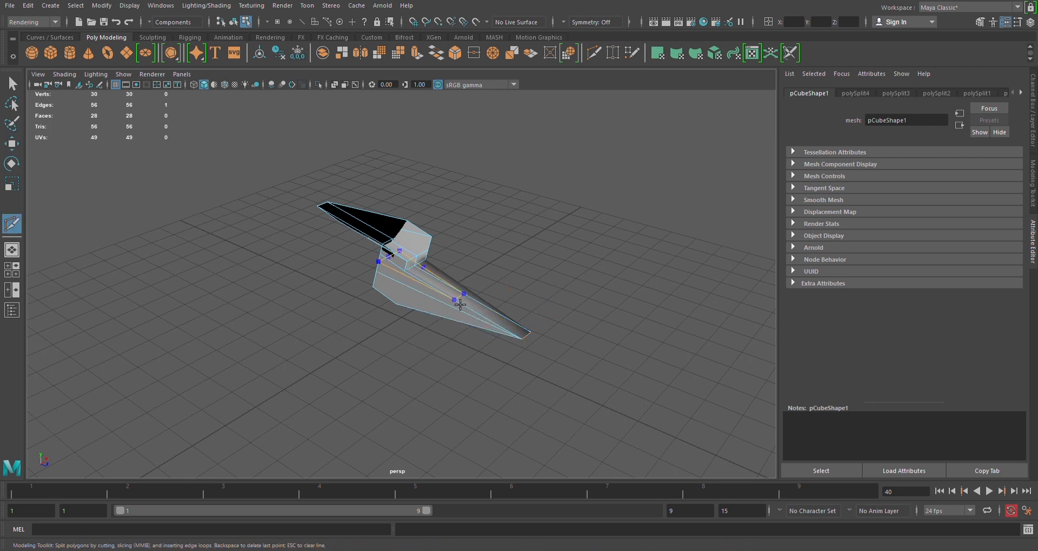
key("Return")
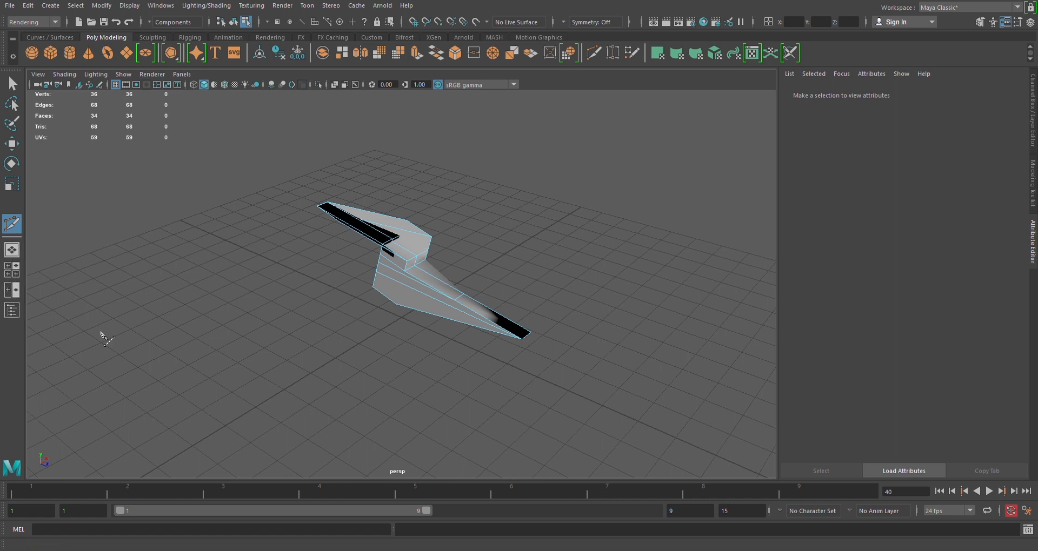
Step: Switch the viewport layout to four views, followed by two side-by-side panes with the front and perspective views
left_click(13, 271)
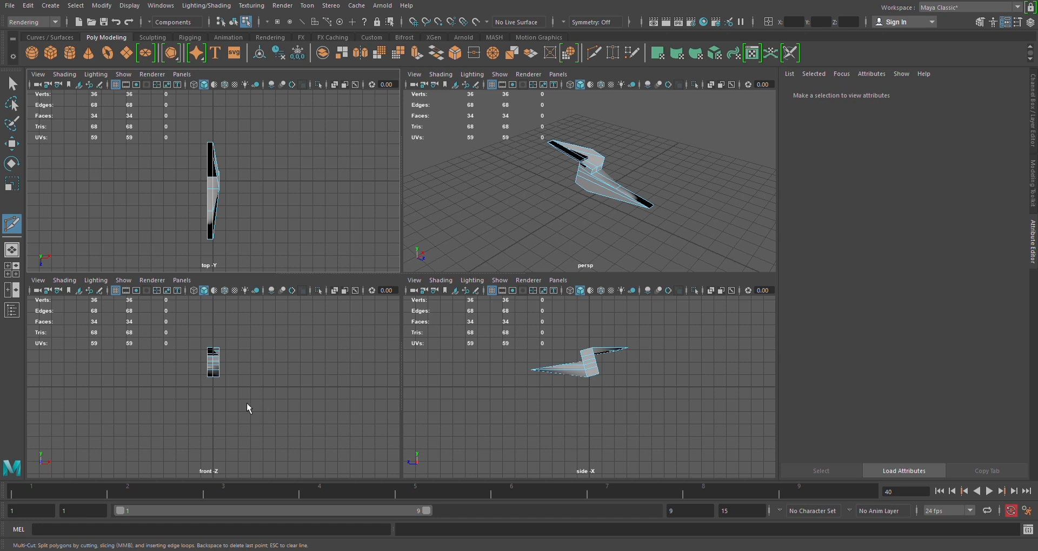
left_click(12, 290)
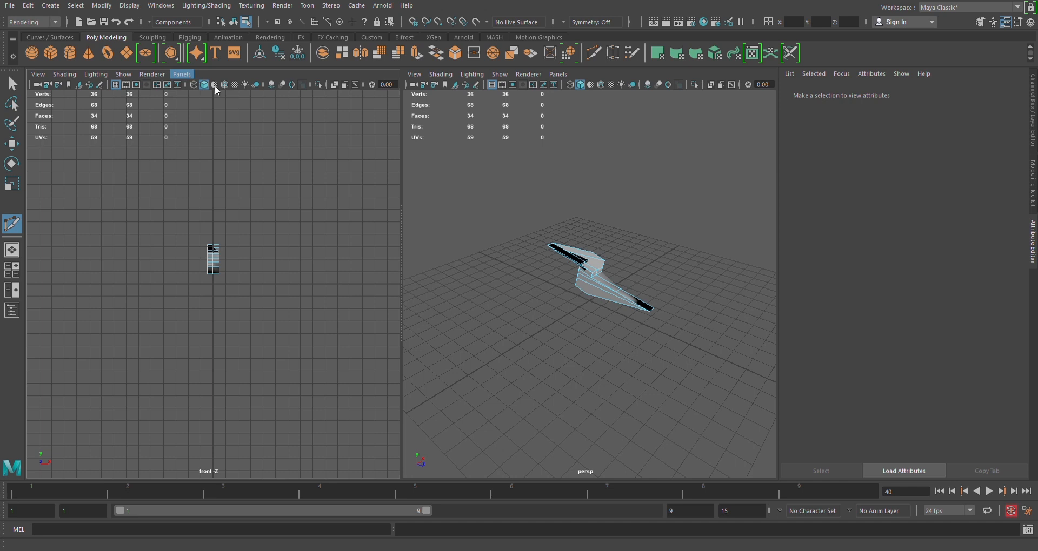
Step: Replace the front view with the perspective view and the UV Editor in turn, and return to the single perspective view with the Move tool
left_click(303, 91)
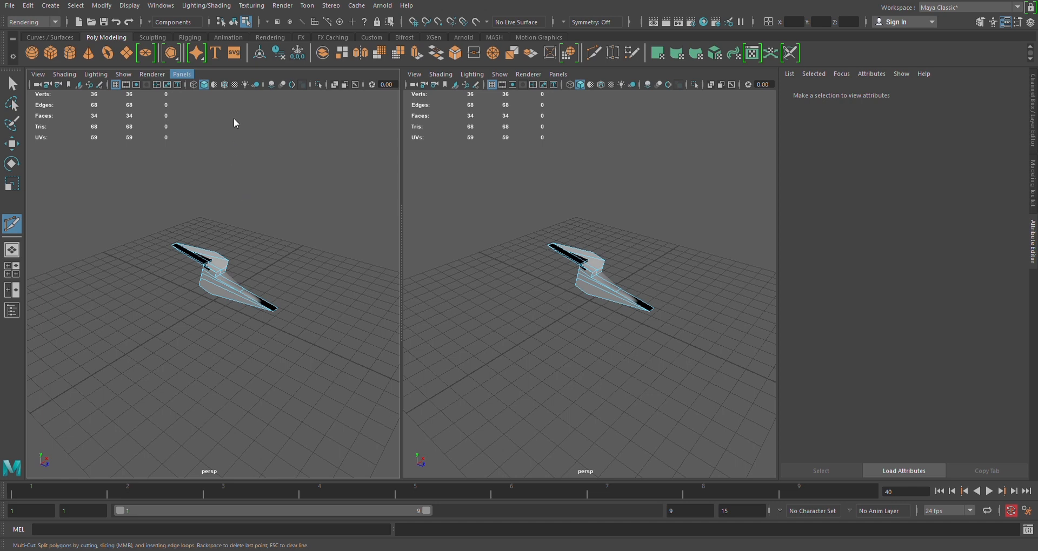
left_click(328, 374)
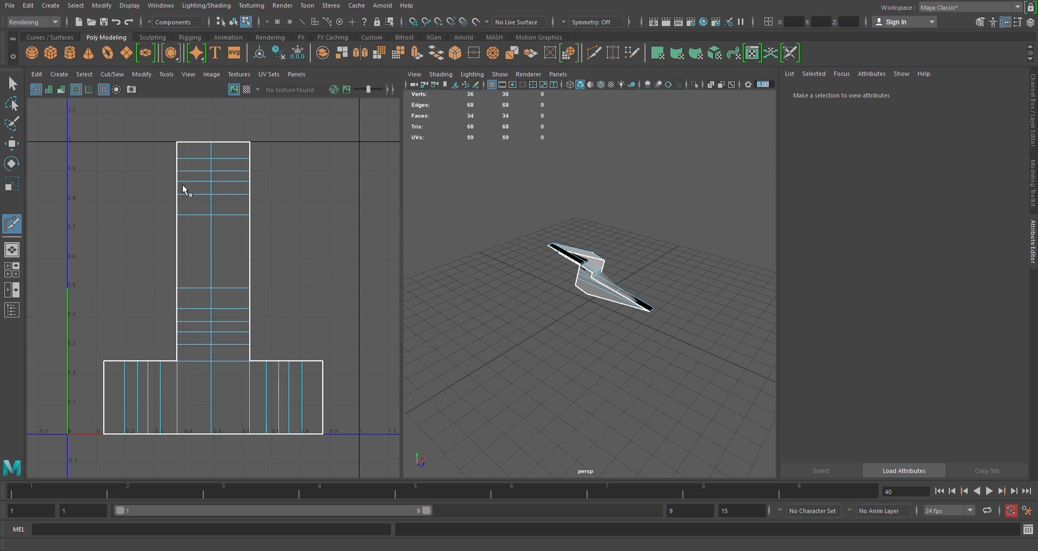
left_click(7, 263)
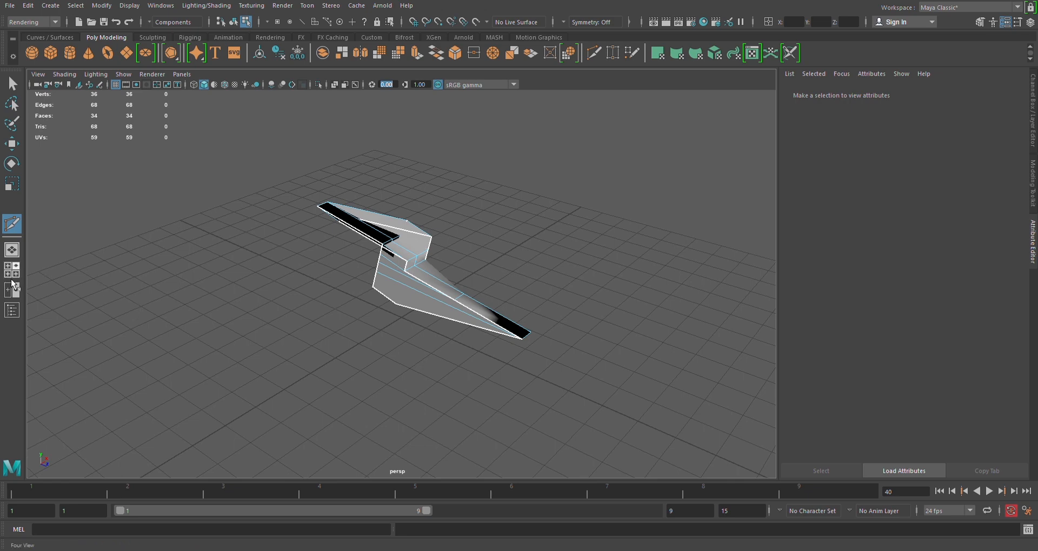
key("w")
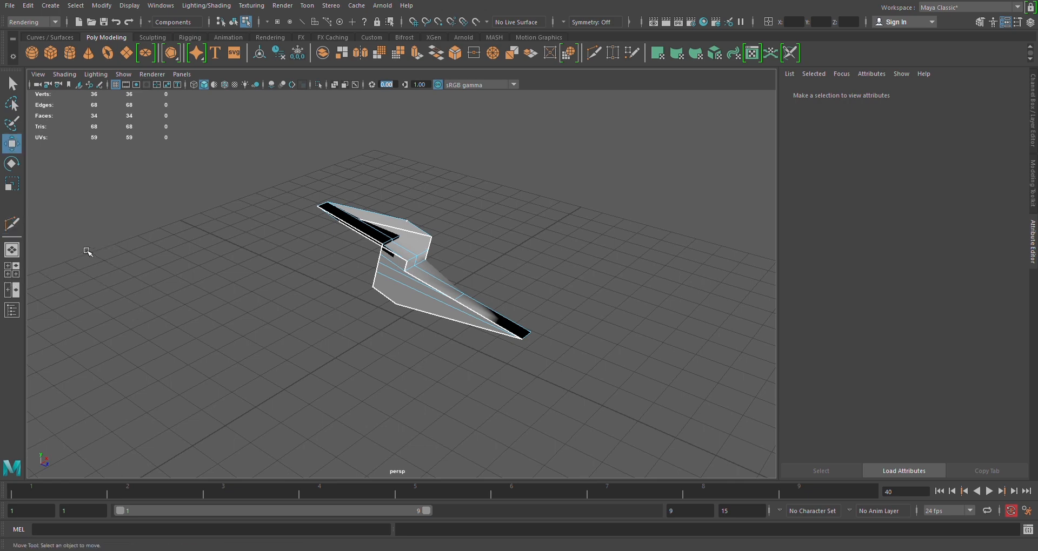
Step: Show the four-view layout and repeatedly maximize and restore individual views, including the front view, ending with all four
left_click(18, 274)
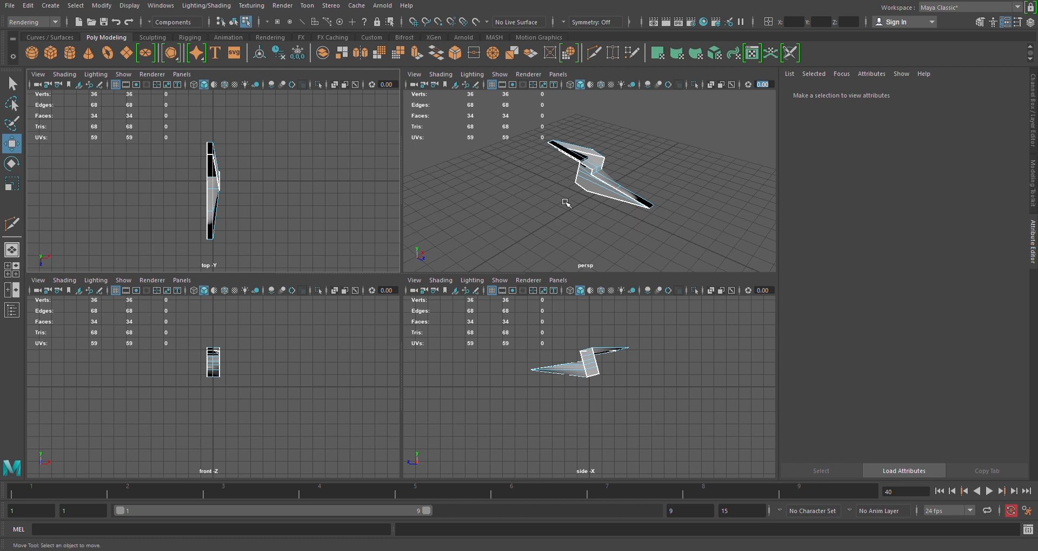
key("space")
key("space")
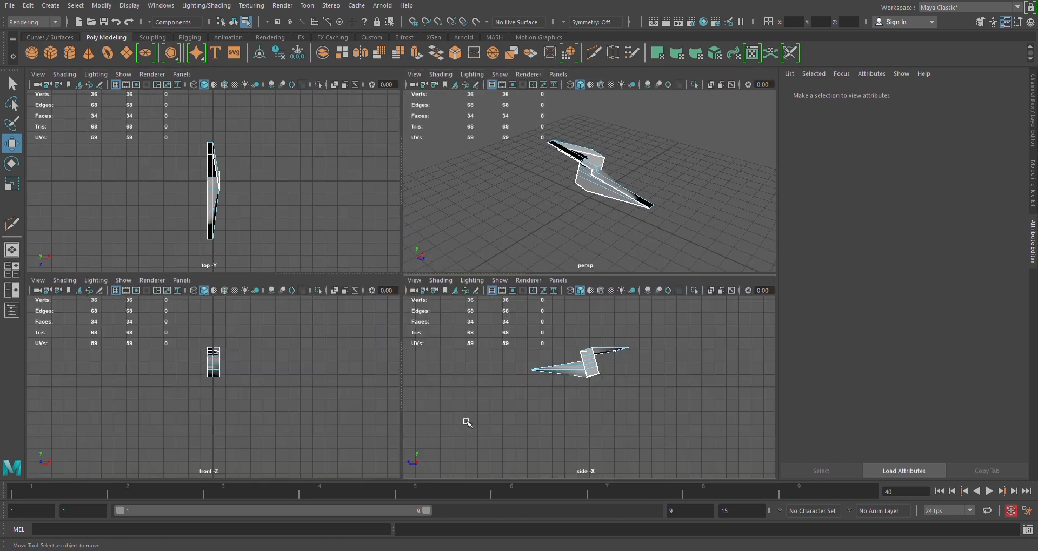
key("space")
key("space")
key("space")
key("space")
key("space")
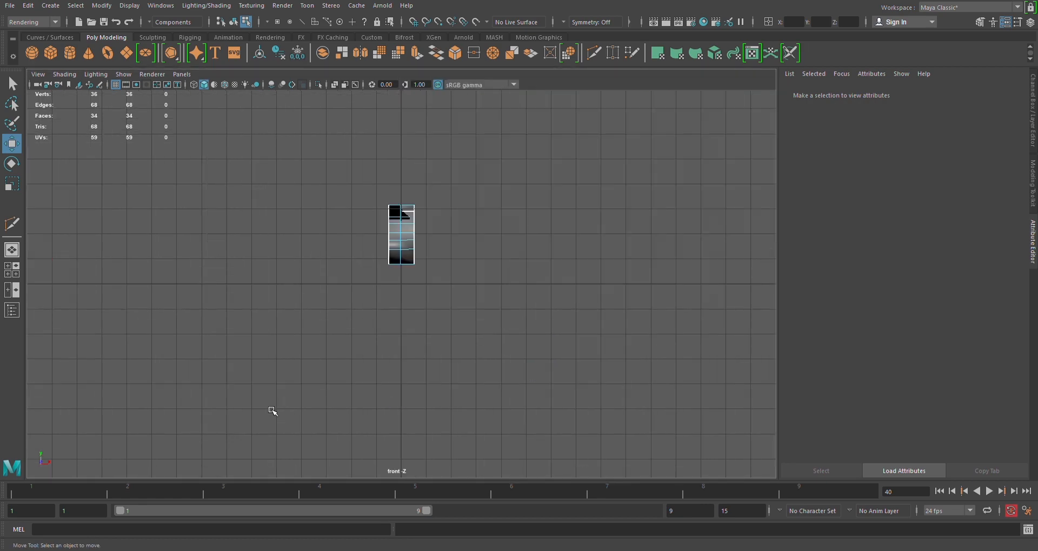
key("space")
key("space")
key("space")
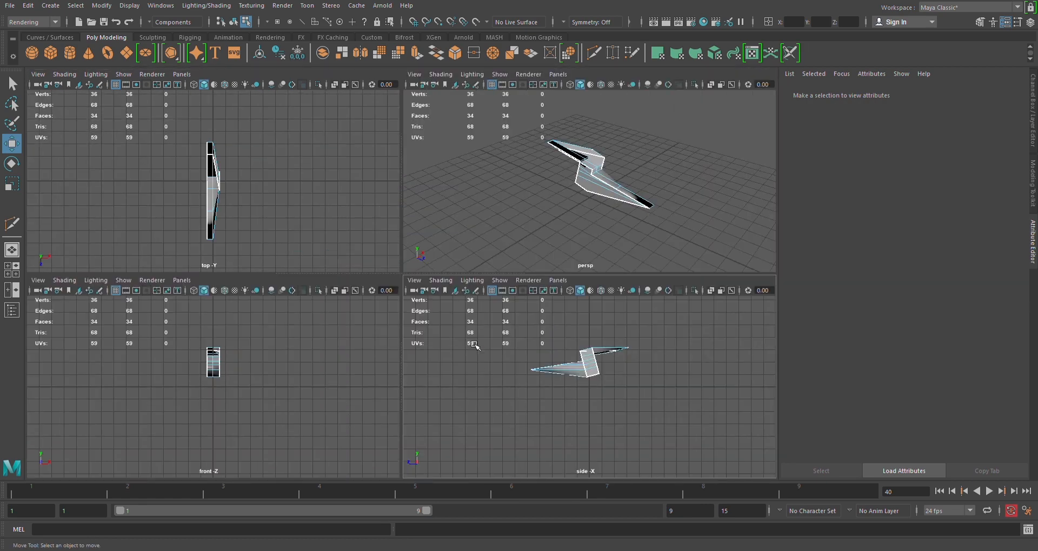
Step: Return to the single perspective view and delete the distorted mesh
key("space")
key("space")
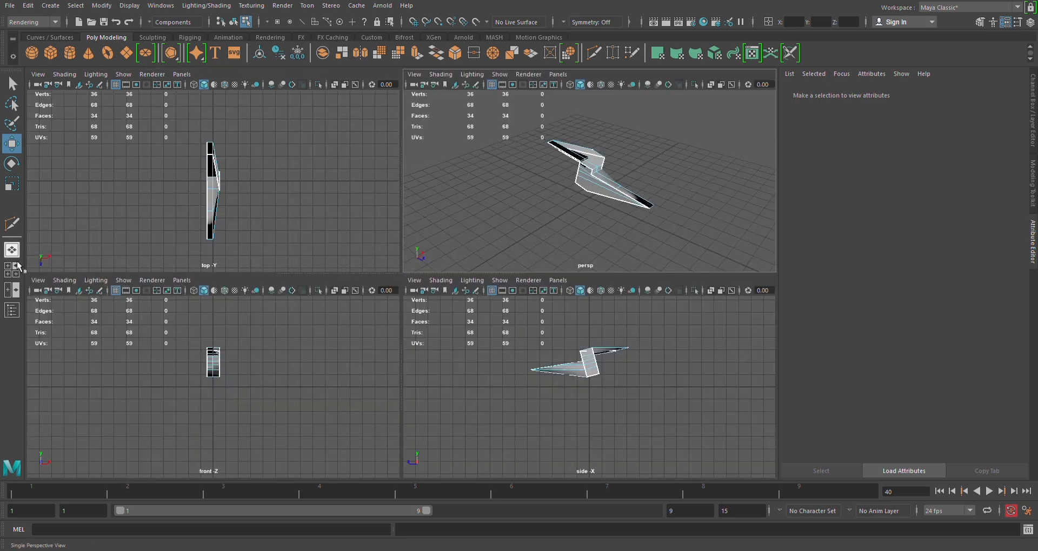
key("space")
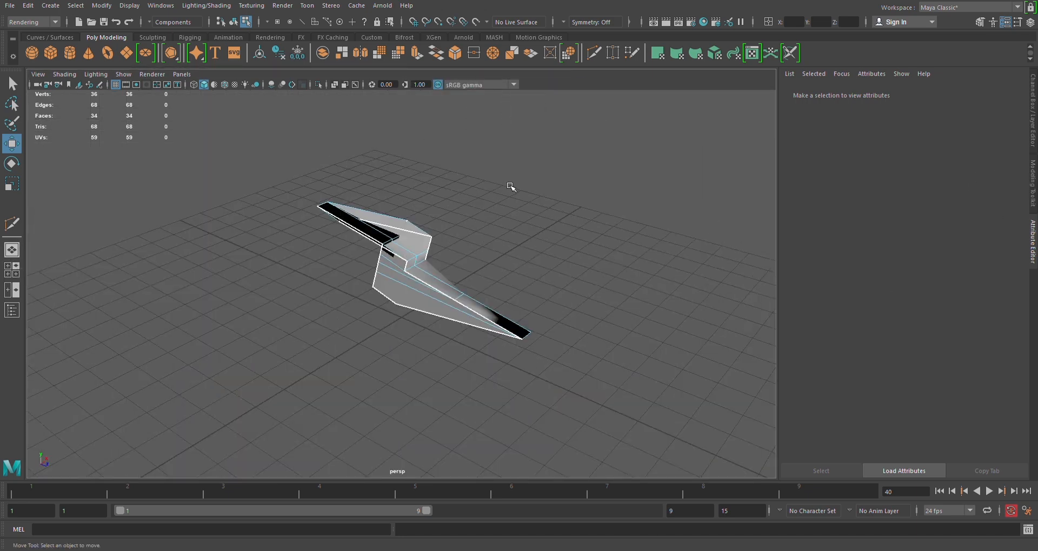
left_click_drag(299, 182, 581, 377)
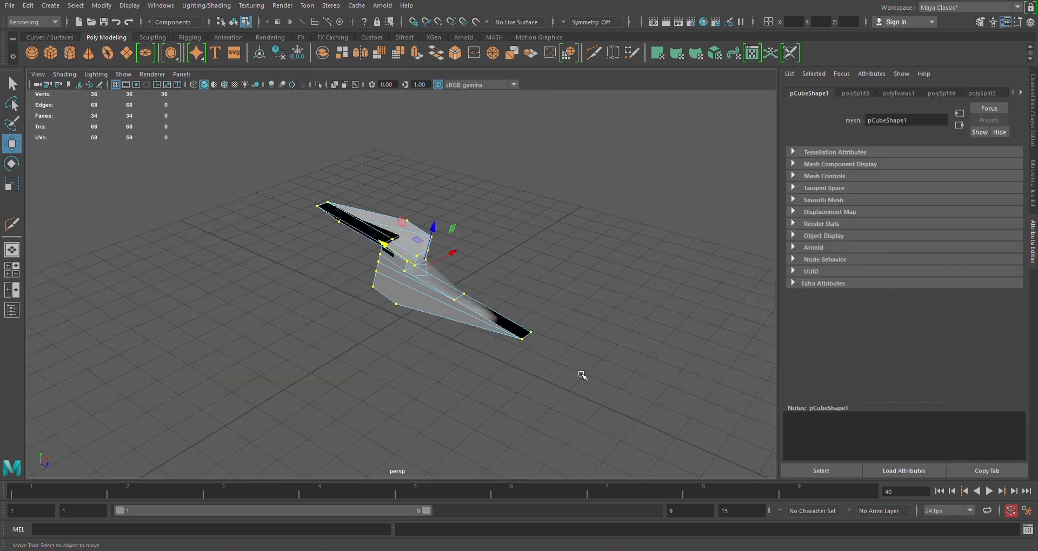
left_click(582, 377)
left_click(398, 265)
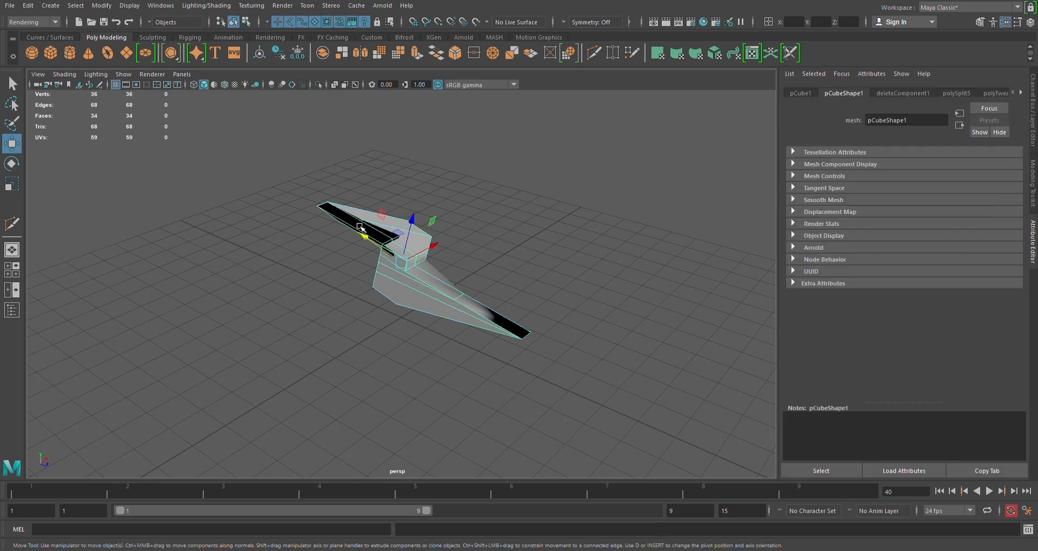
key("Delete")
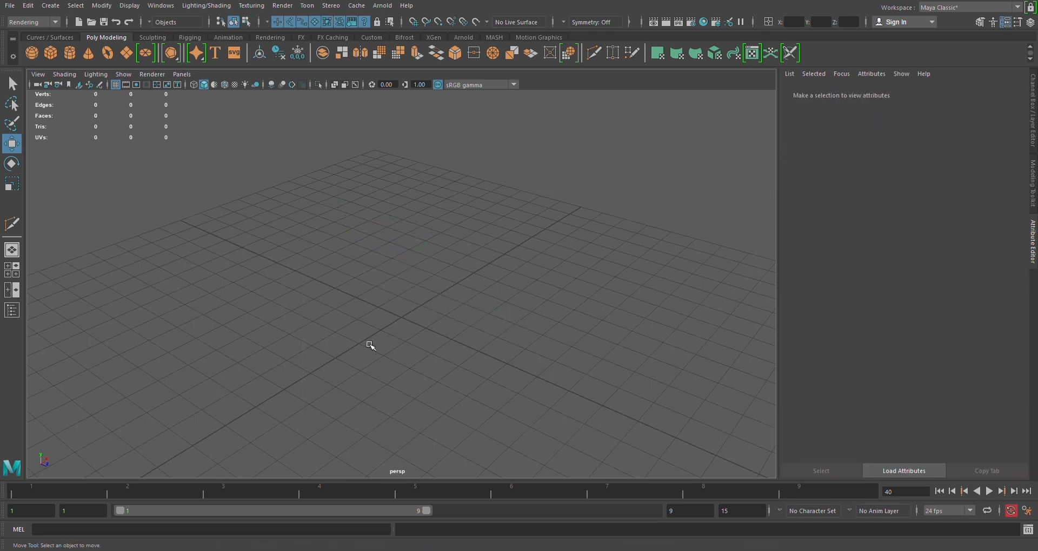
Step: Show the Channel Box, create a polygon cube and move it to about 1.605 in Y and 1.475 in Z
left_click(1032, 123)
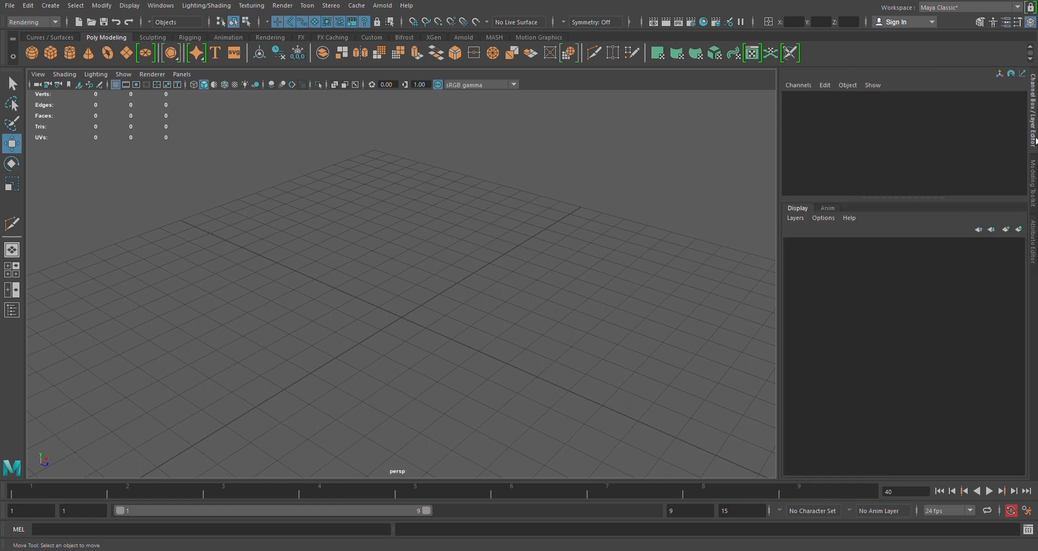
left_click(50, 52)
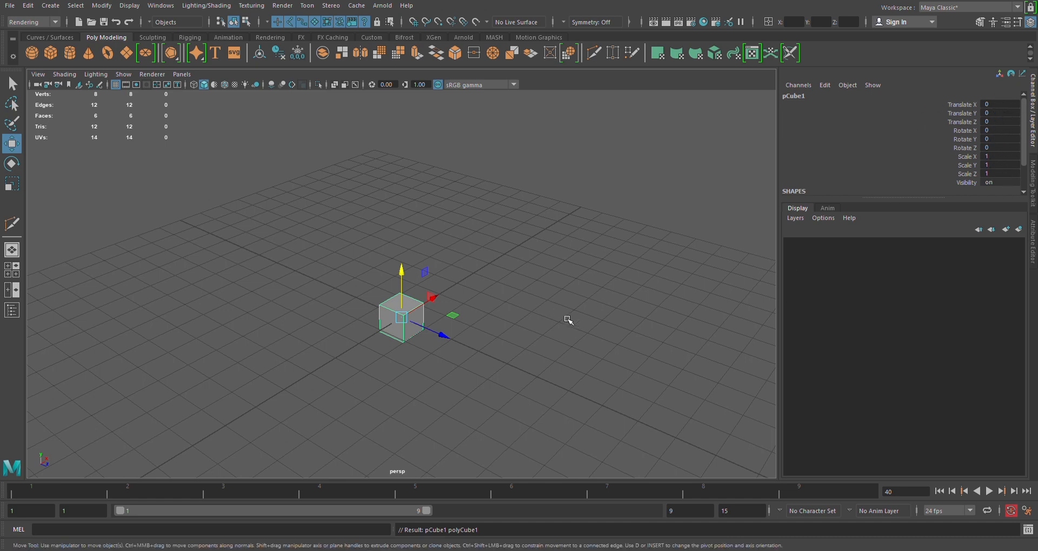
left_click_drag(446, 336, 482, 352)
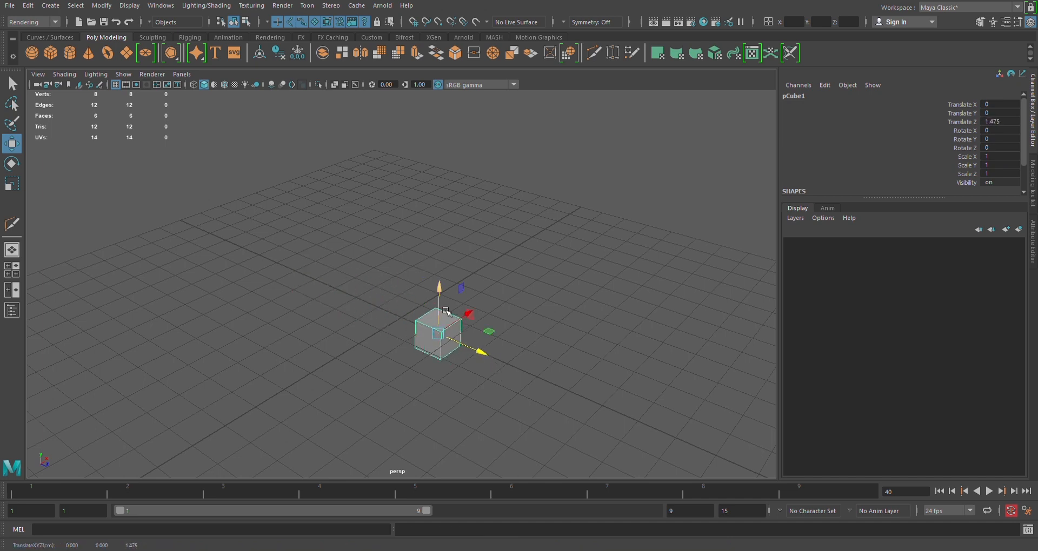
left_click_drag(449, 311, 481, 250)
Step: Rotate the cube to about 120 degrees on X and scale it to about 2.23 in Y and 0.443 in Z
key("e")
left_click_drag(488, 285, 502, 374)
key("r")
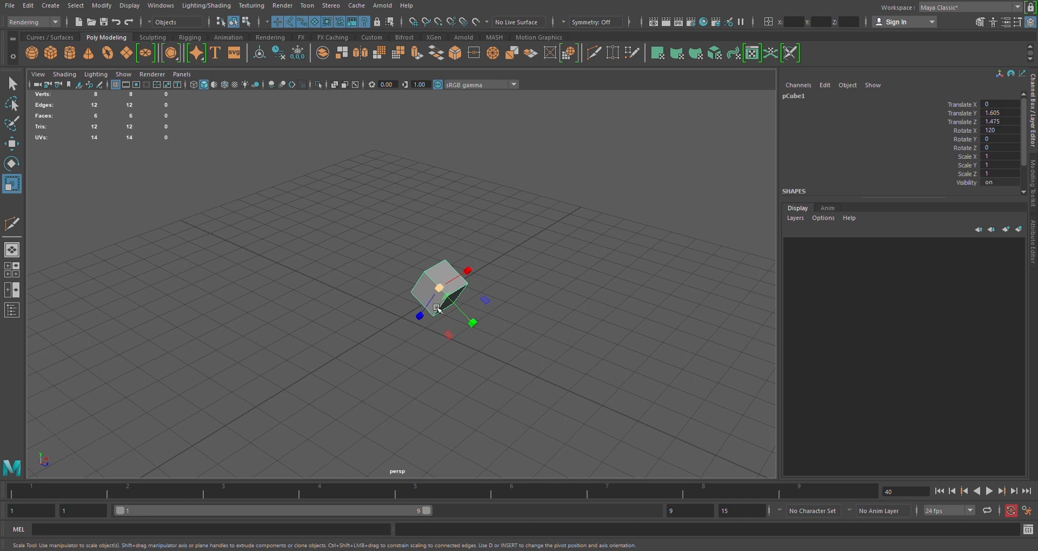
left_click_drag(420, 317, 539, 340)
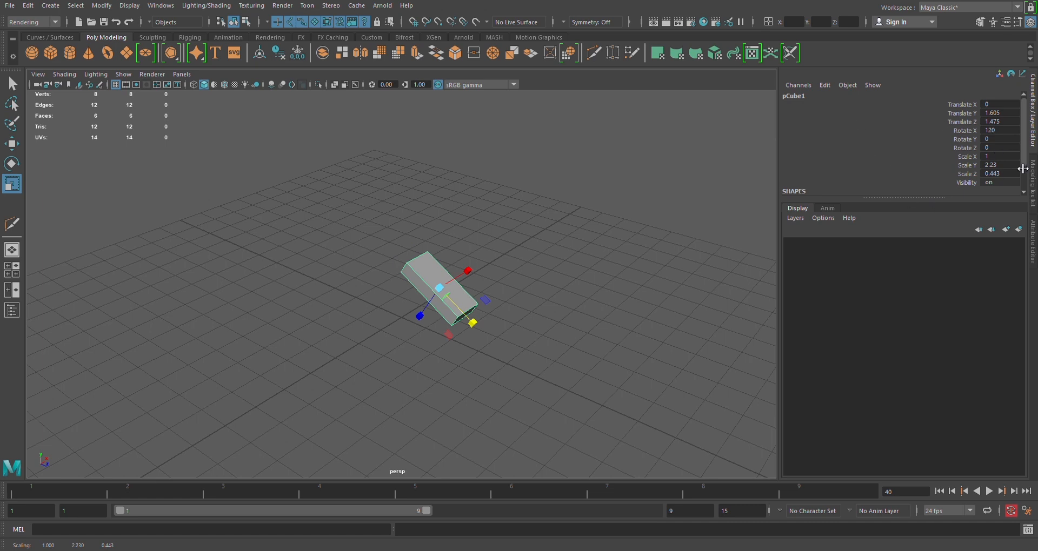
Step: Set the cube's Translate Y and Translate Z to 0 and its Rotate X to 90
double_click(1000, 113)
type("0")
key("Return")
left_click(1004, 121)
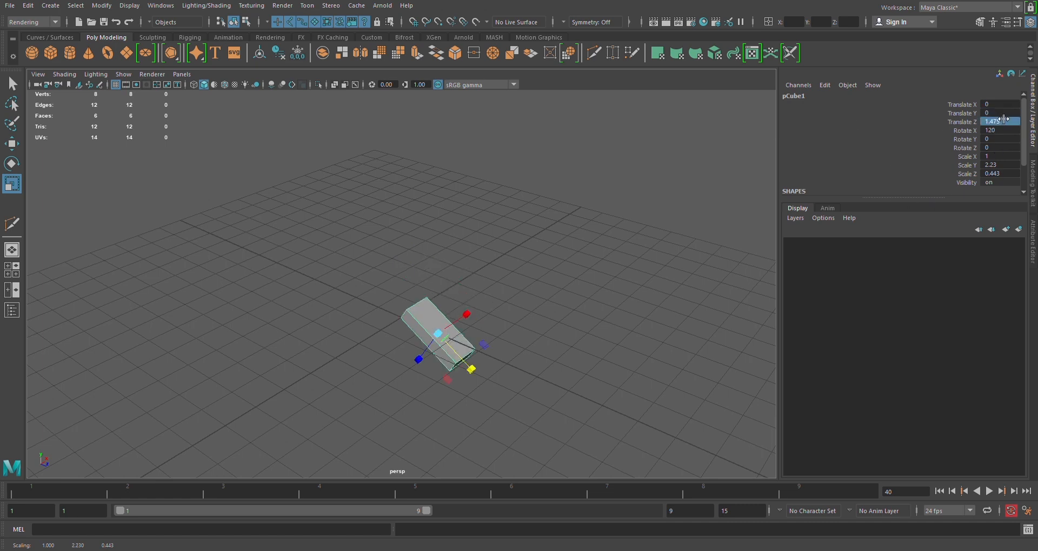
key("0")
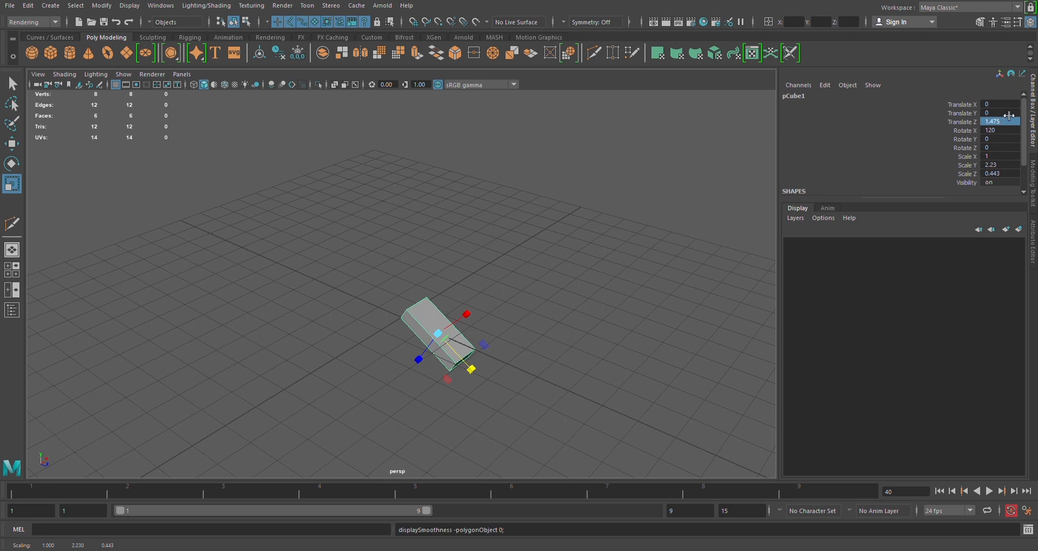
double_click(1005, 122)
key("Return")
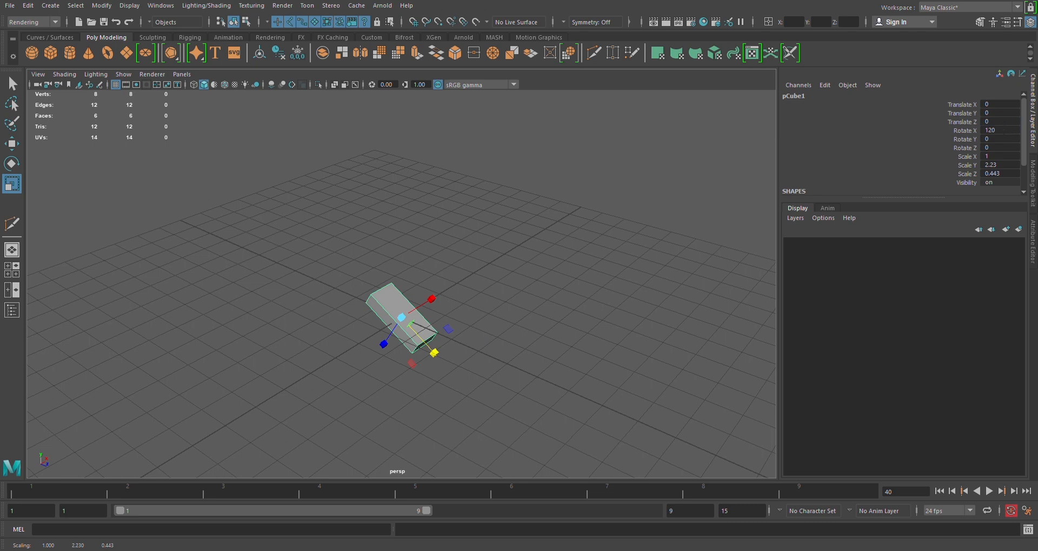
double_click(1004, 130)
type("90")
key("Return")
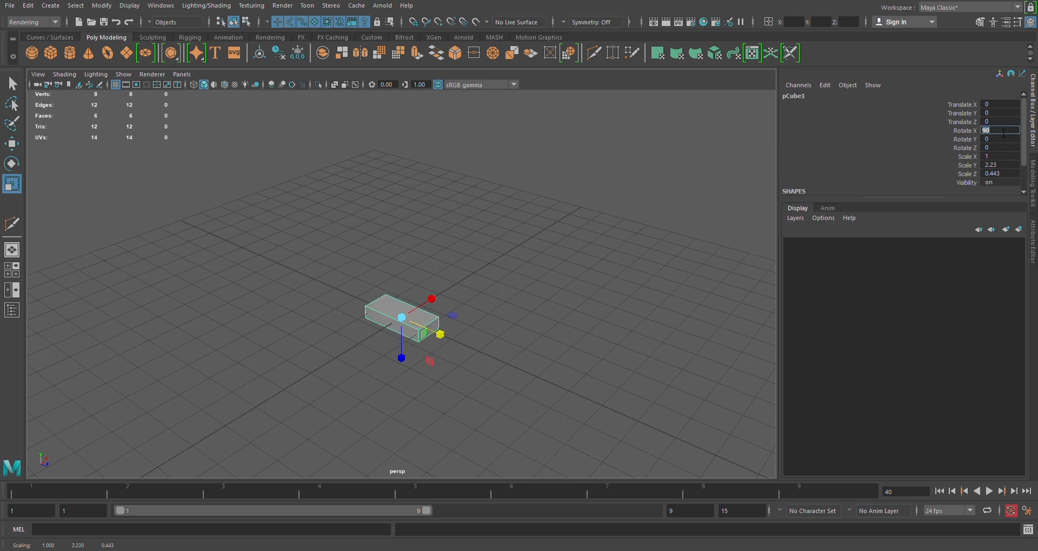
Step: Set the cube's Scale Y to 5 and stretch it vertically to a Scale Z of about -3.908
double_click(997, 165)
key("Return")
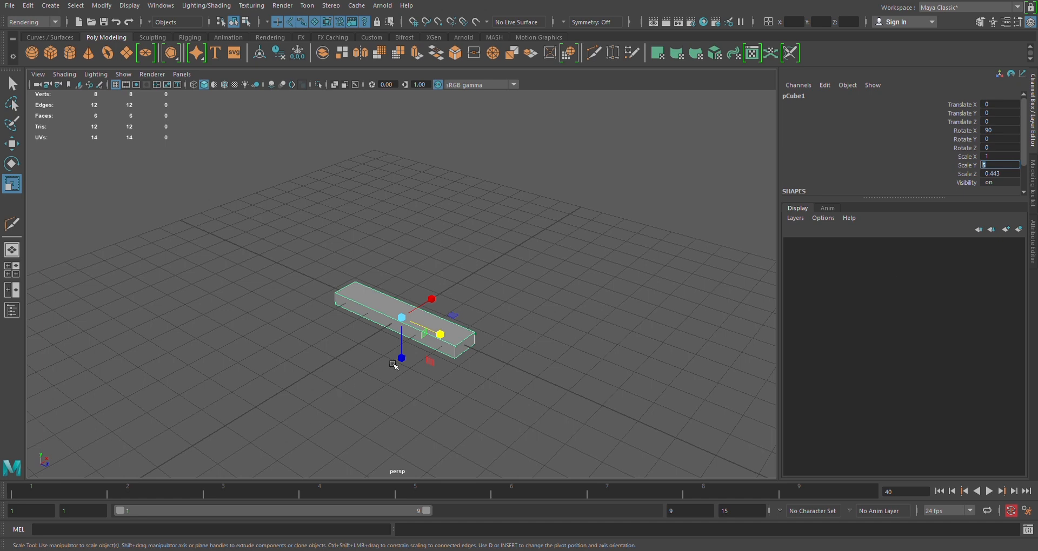
left_click_drag(392, 364, 424, 200)
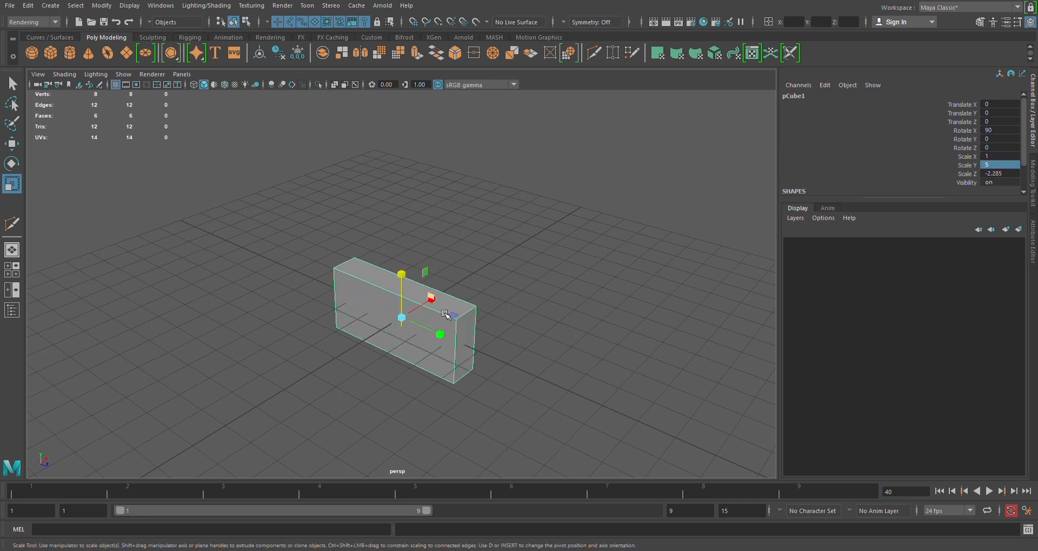
left_click_drag(444, 314, 431, 249)
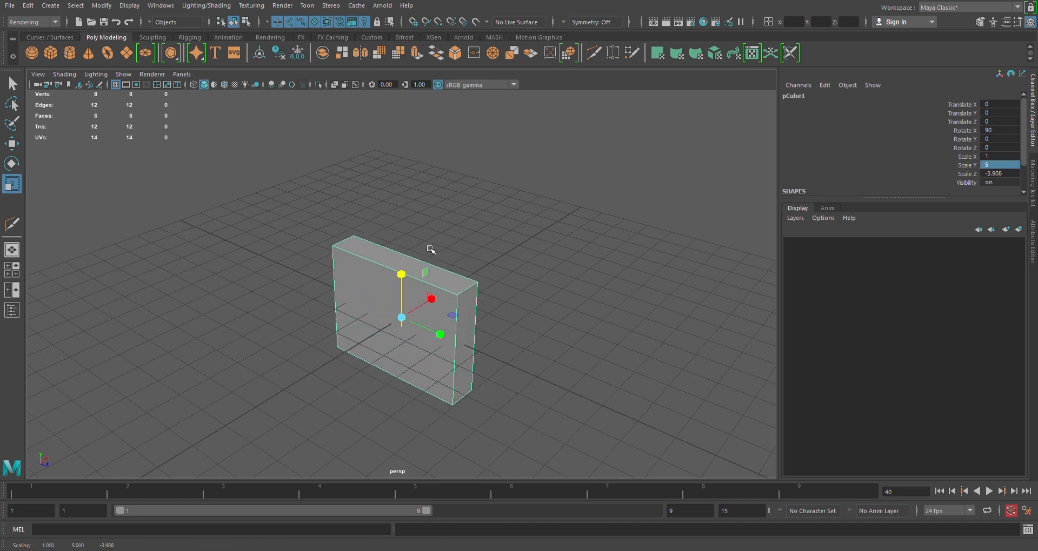
Step: Assign the slab and a new cube, moved to about -4.095 in Y and -4.264 in Z, to separate display layers
left_click(1024, 231)
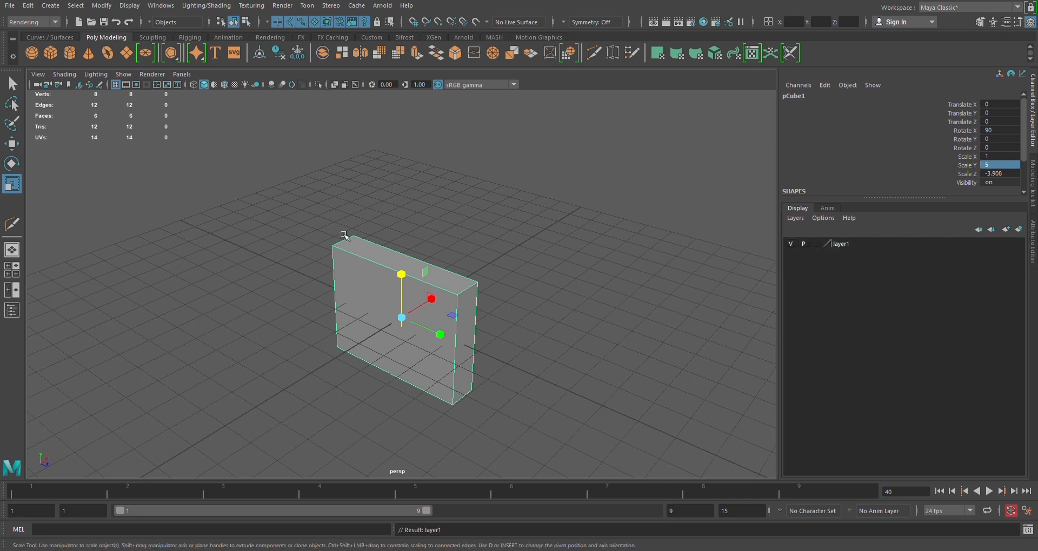
left_click(57, 54)
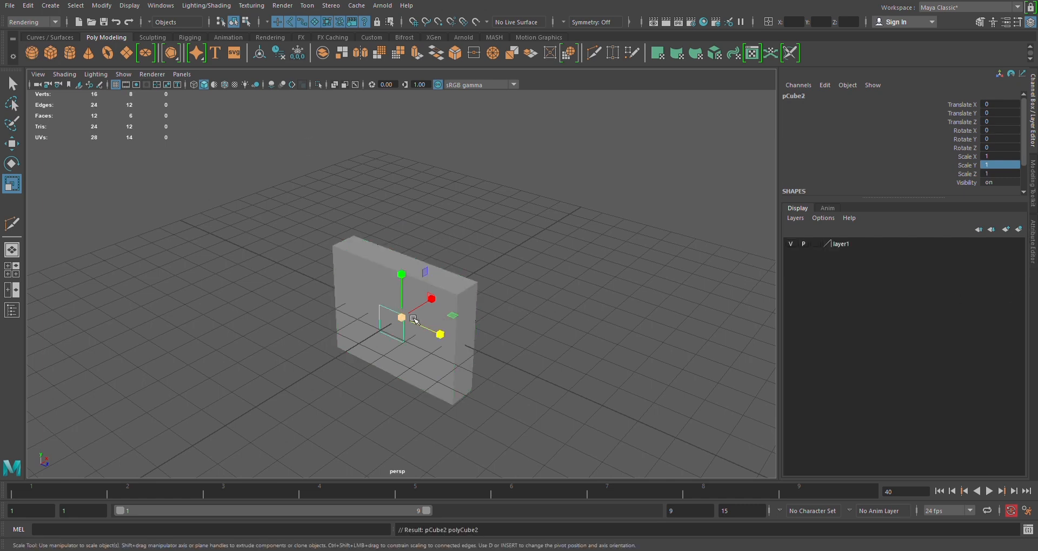
key("w")
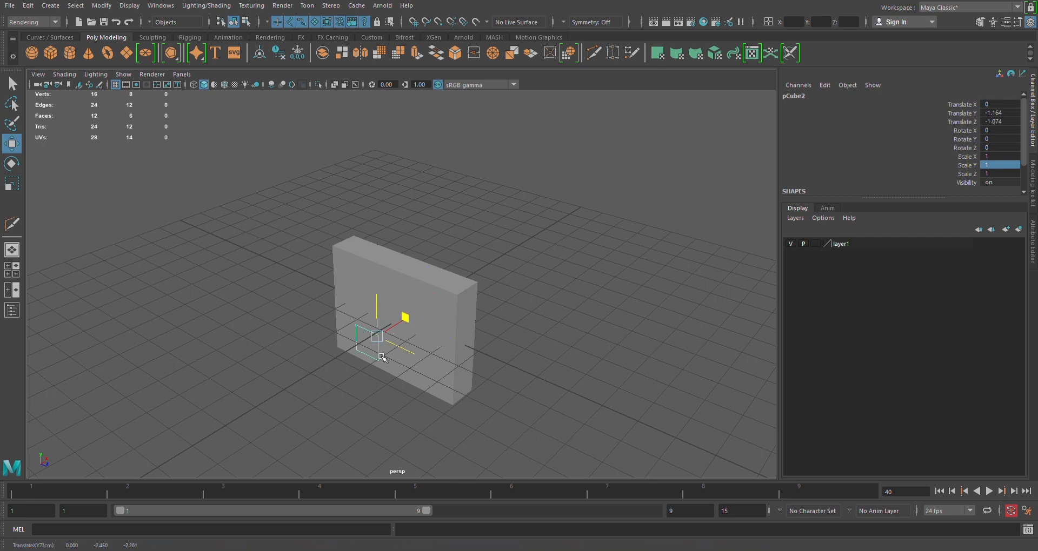
left_click_drag(406, 318, 316, 372)
left_click(1018, 229)
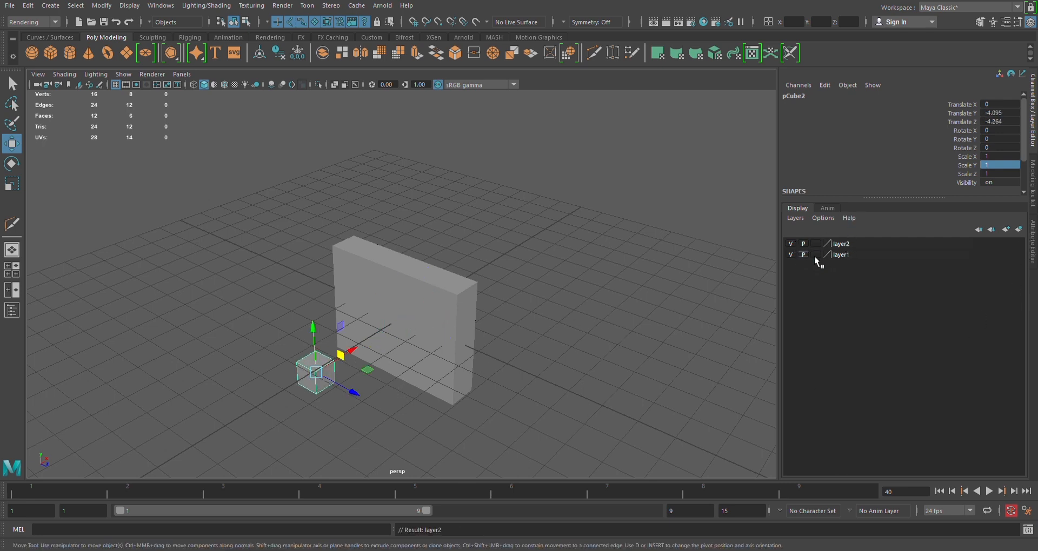
Step: Toggle the visibility of layer1 and layer2 repeatedly to see which object each one controls, ending with both shown
left_click(794, 245)
left_click(793, 245)
left_click(793, 245)
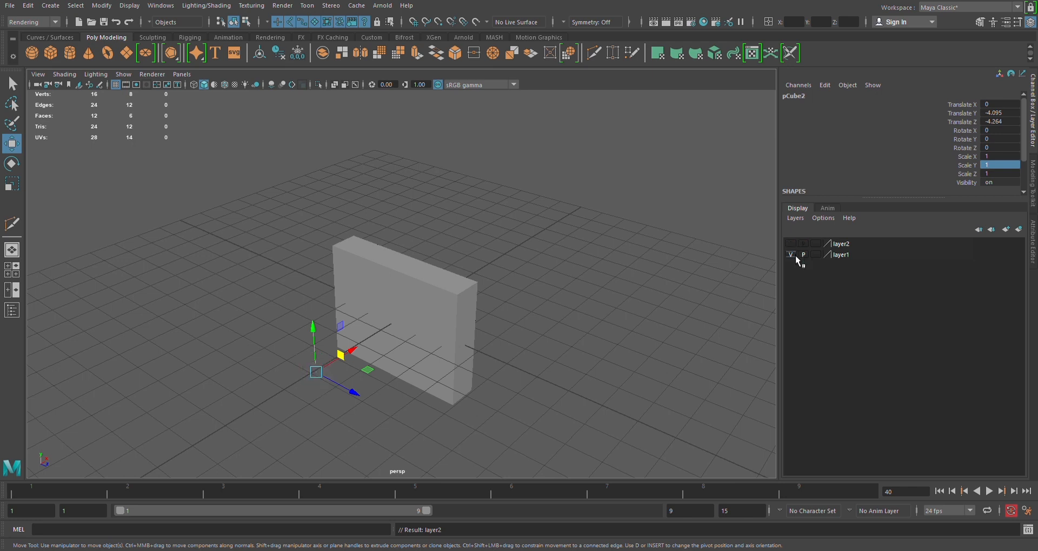
left_click(794, 254)
left_click(794, 255)
left_click(794, 246)
left_click(796, 259)
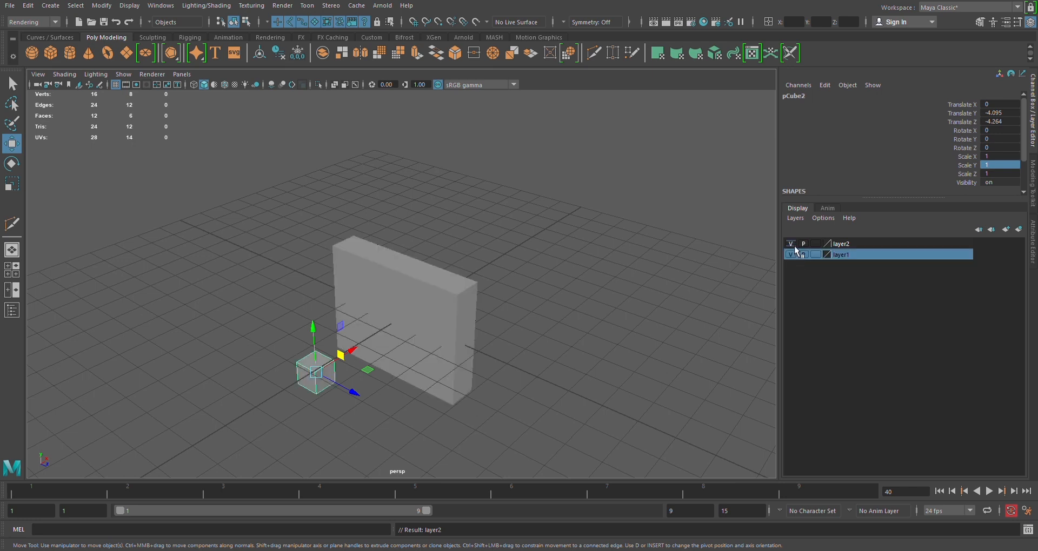
left_click(794, 246)
left_click(794, 256)
left_click(794, 247)
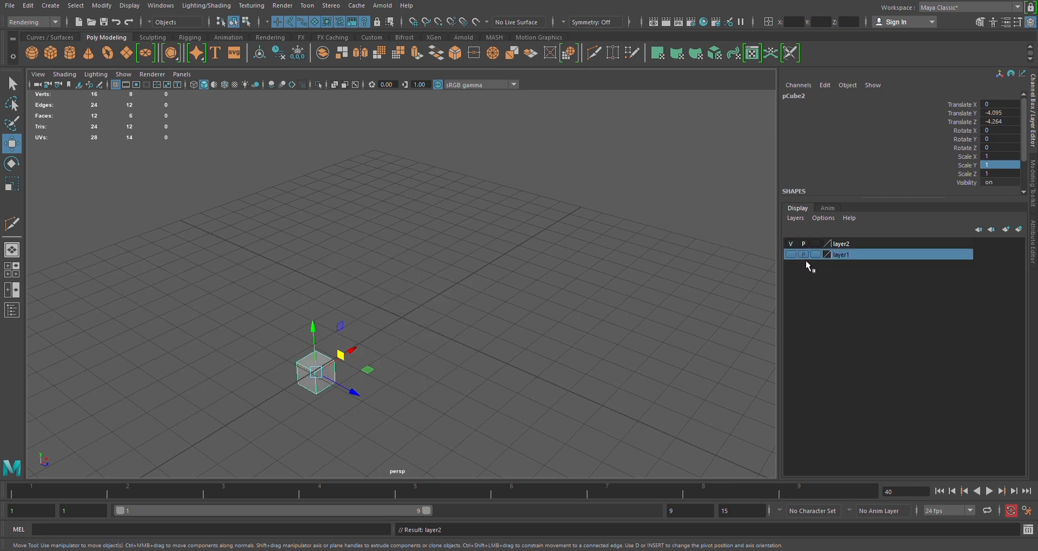
left_click(791, 255)
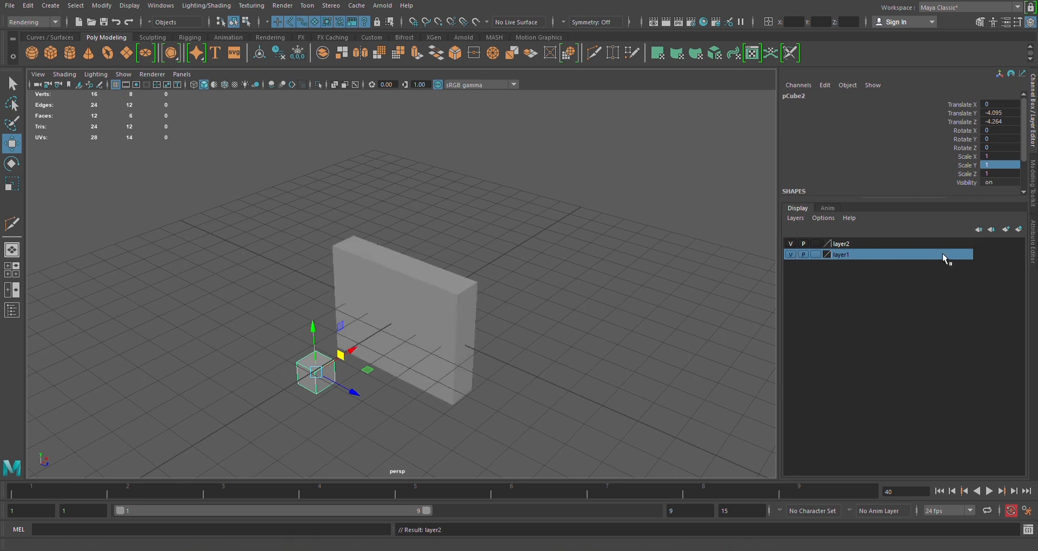
Step: Move layer1 up and down in the layer order repeatedly, ending with it above layer2
left_click(986, 231)
left_click(993, 231)
left_click(979, 230)
left_click(991, 231)
left_click(980, 231)
left_click(990, 231)
left_click(980, 230)
left_click(990, 231)
left_click(980, 231)
left_click(991, 231)
left_click(990, 231)
left_click(979, 230)
left_click(990, 230)
left_click(979, 231)
left_click(990, 230)
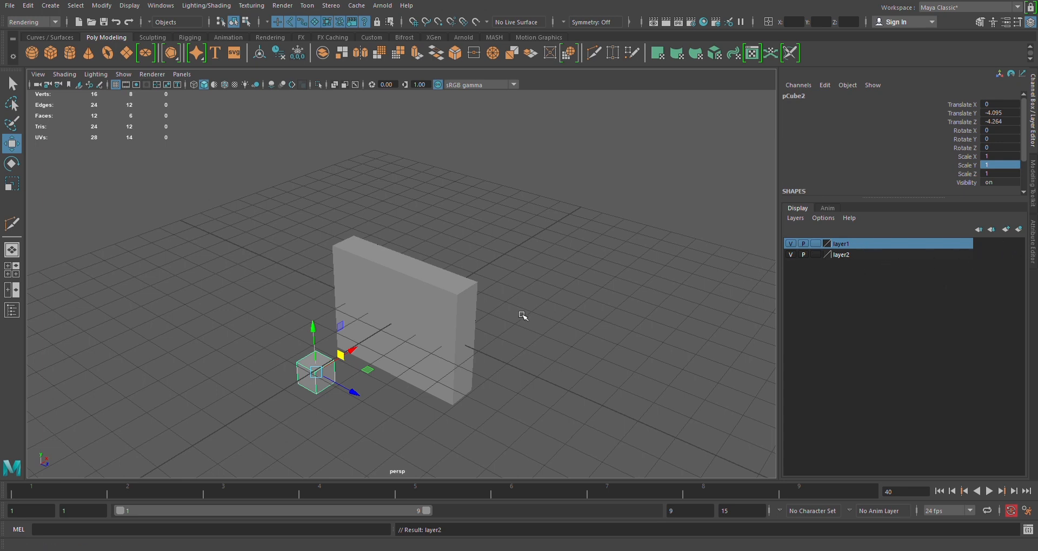
Step: Create a third polygon cube at the origin and add a new display layer
left_click(63, 57)
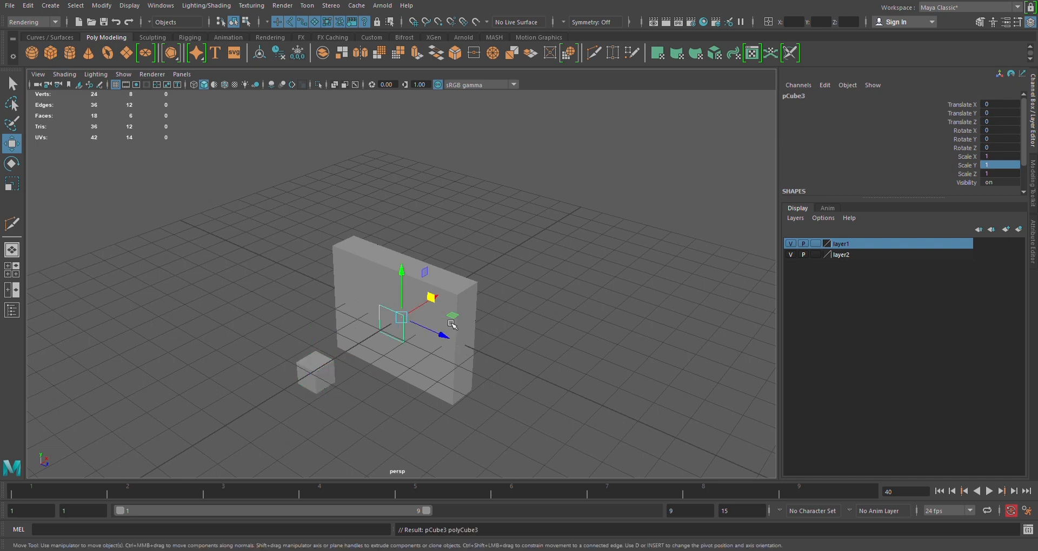
left_click(1005, 229)
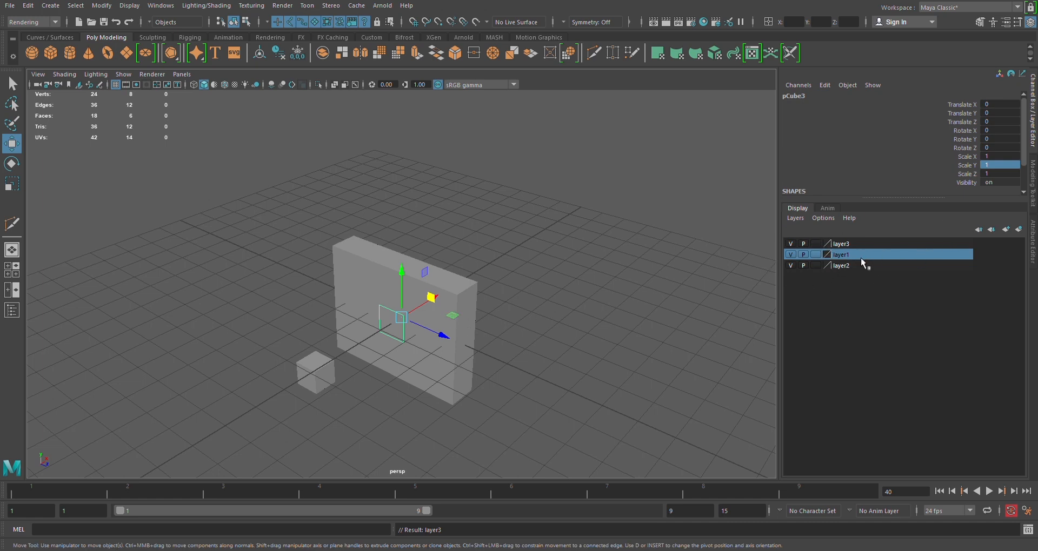
Step: Select layer2 and toggle its visibility off and on repeatedly, ending with it shown
left_click(861, 273)
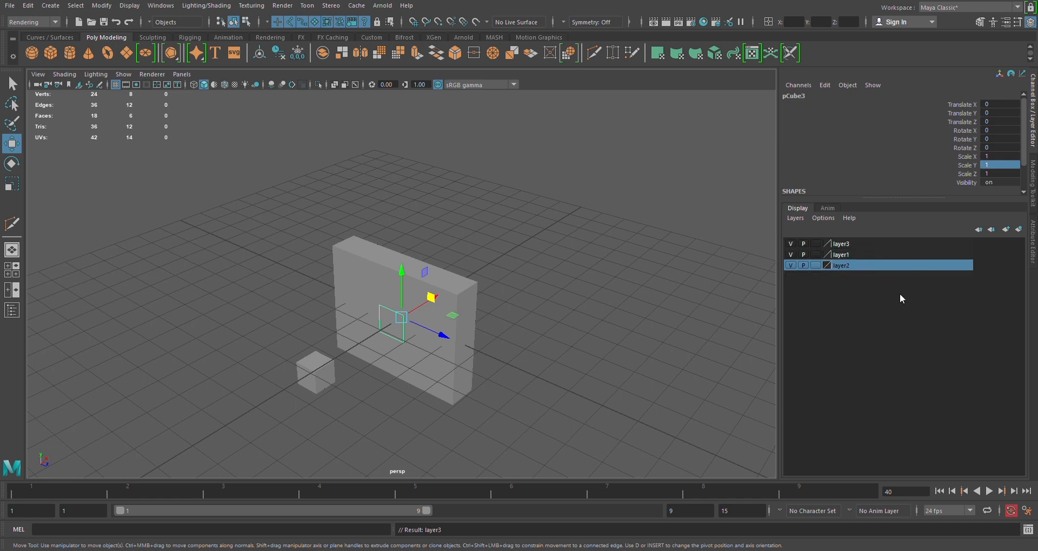
left_click(796, 267)
left_click(795, 267)
left_click(796, 267)
left_click(795, 267)
left_click(795, 267)
left_click(796, 268)
left_click(795, 267)
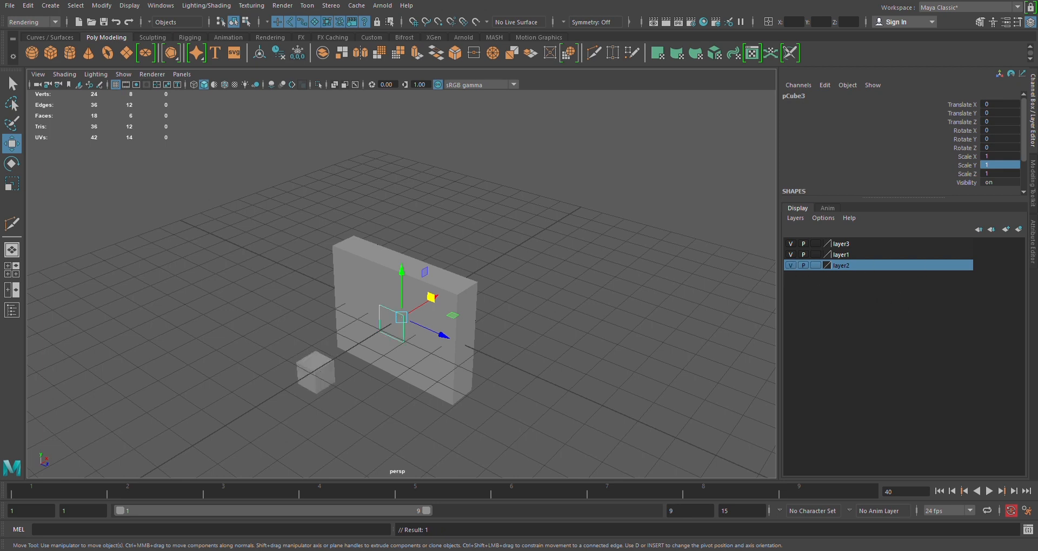
Step: Add five more empty display layers
left_click(1012, 236)
left_click(1013, 236)
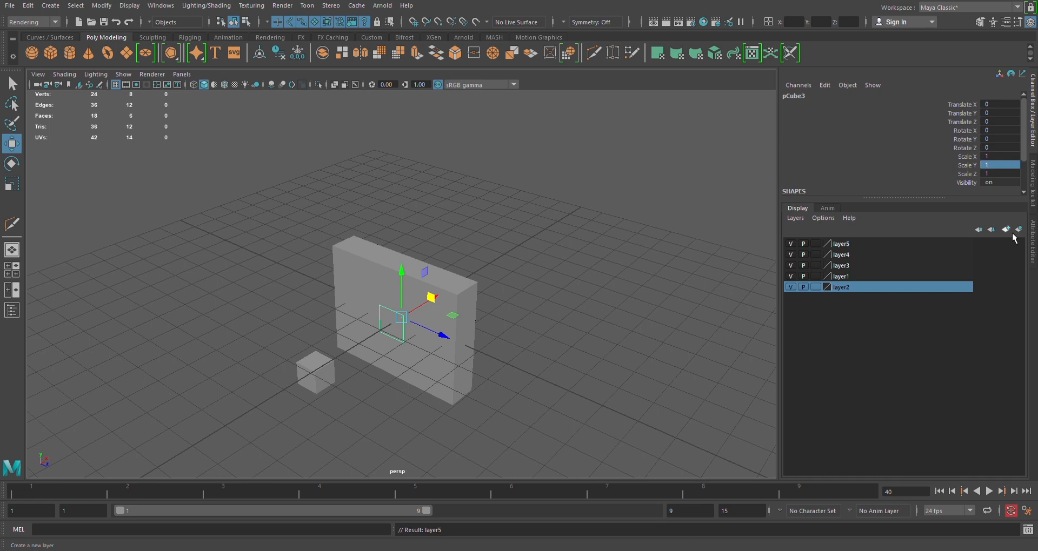
left_click(1013, 236)
left_click(1013, 236)
left_click(1013, 236)
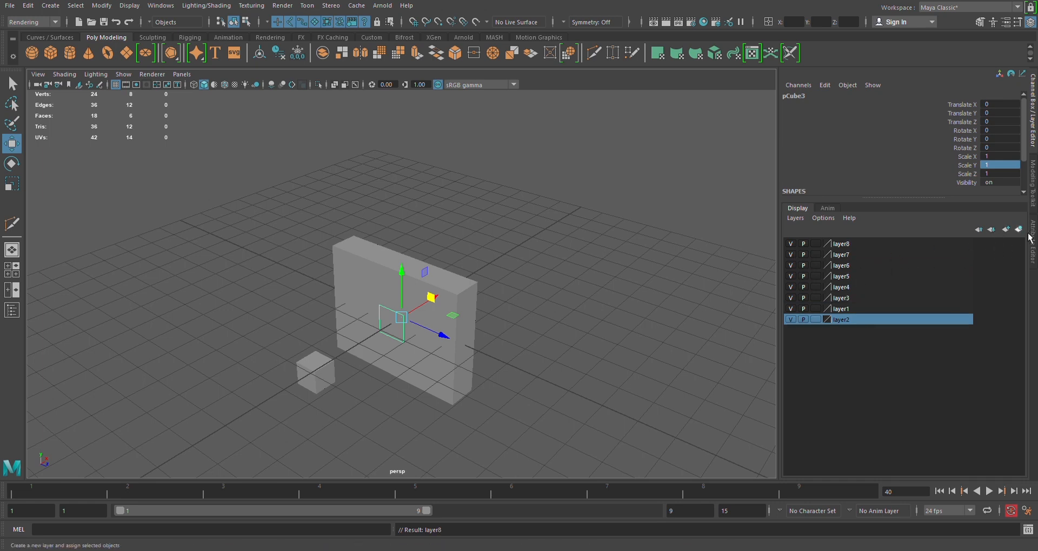
Step: Create a polygon sphere, move it to about 9.157 in X and assign it to a new display layer
left_click(32, 52)
left_click_drag(445, 309, 602, 259)
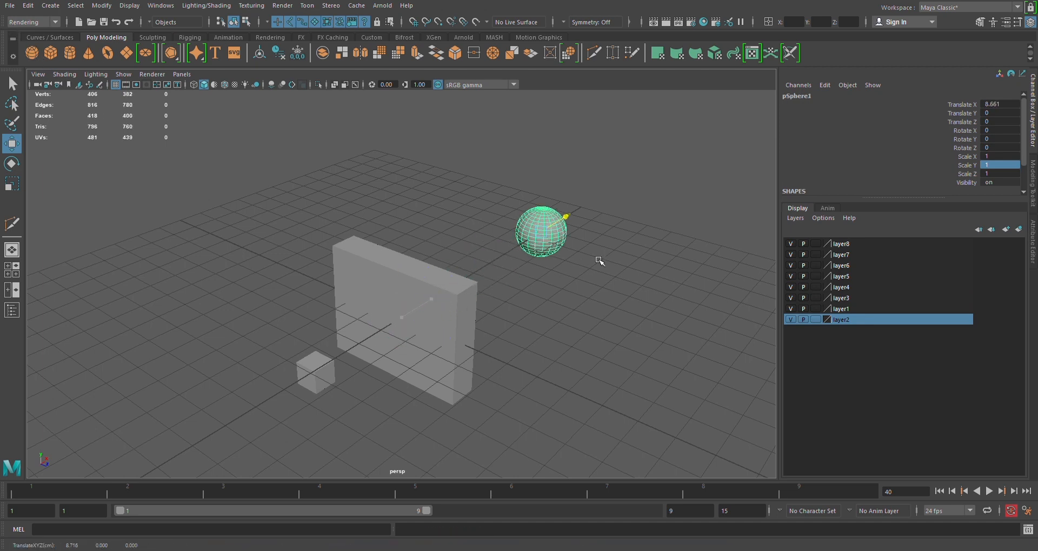
left_click(1018, 230)
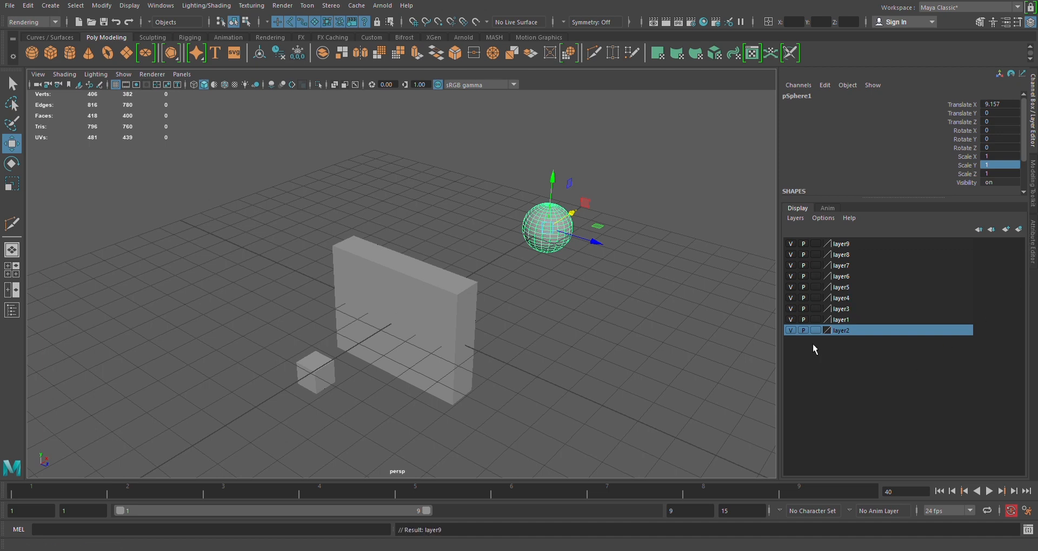
Step: Toggle the visibility of layer2, ending with its small cube hidden
left_click(794, 332)
left_click(794, 330)
left_click(793, 331)
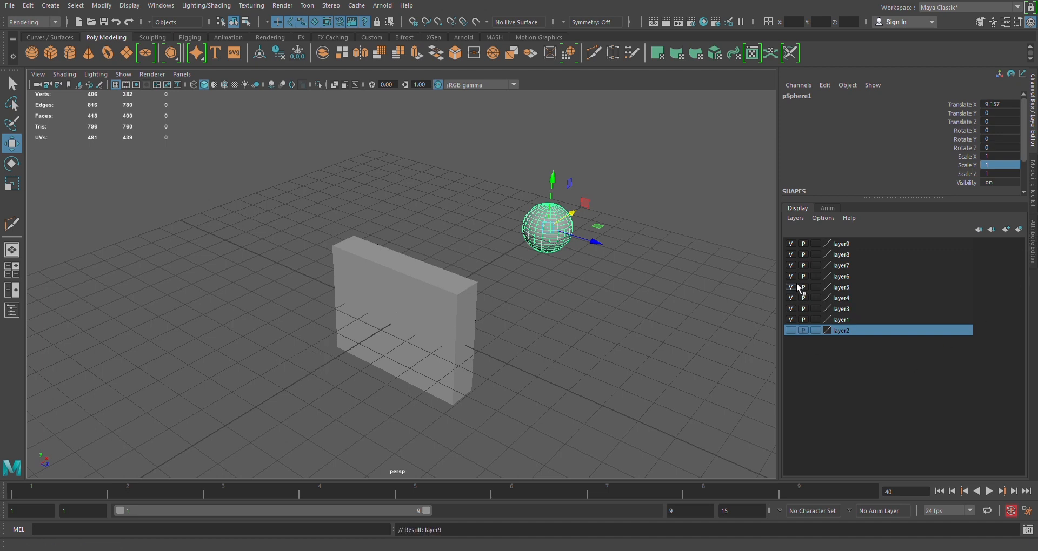
Step: Hide the sphere's display layer, layer9, and select every layer from layer9 down to layer2
left_click(795, 245)
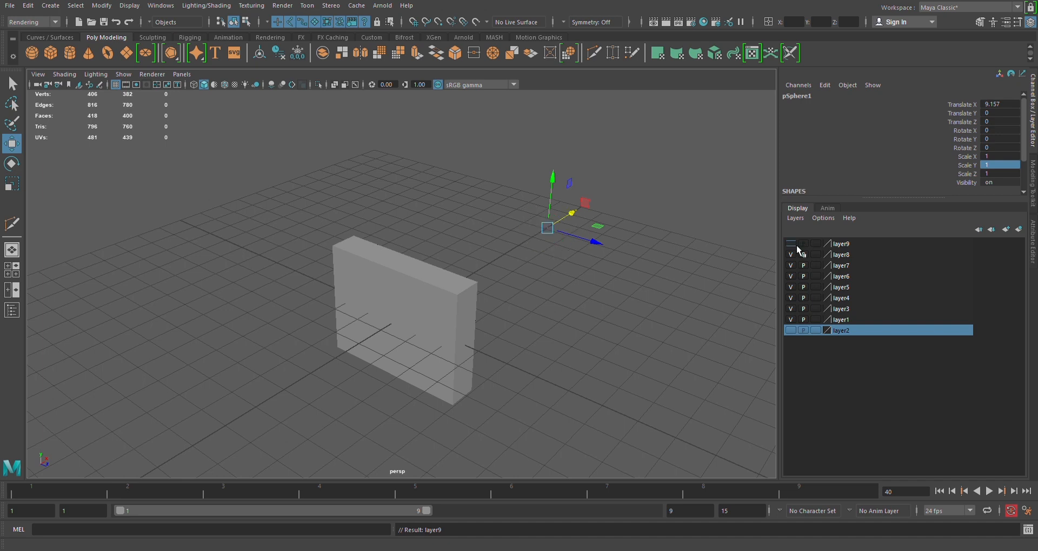
left_click(845, 245)
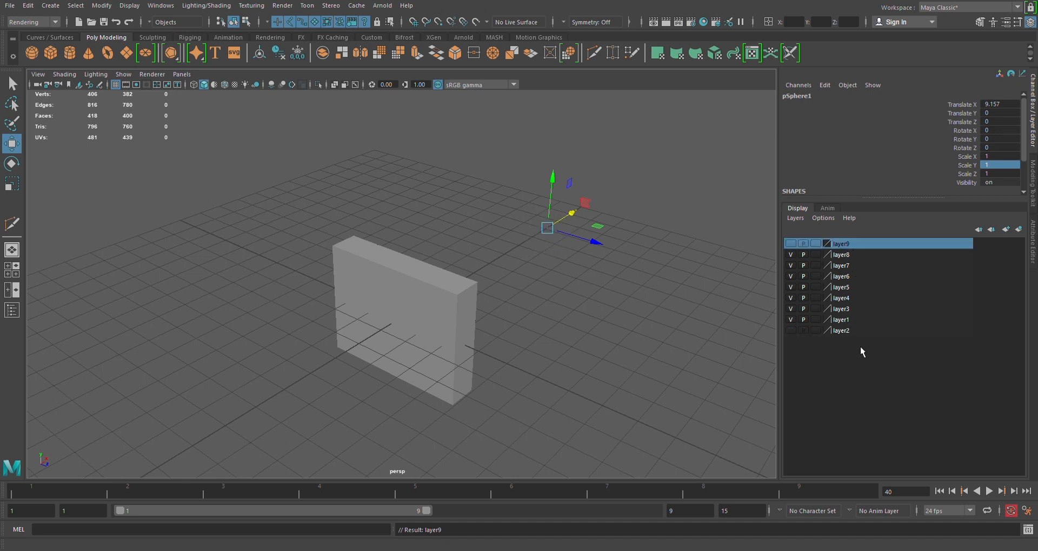
left_click(855, 332, "shift")
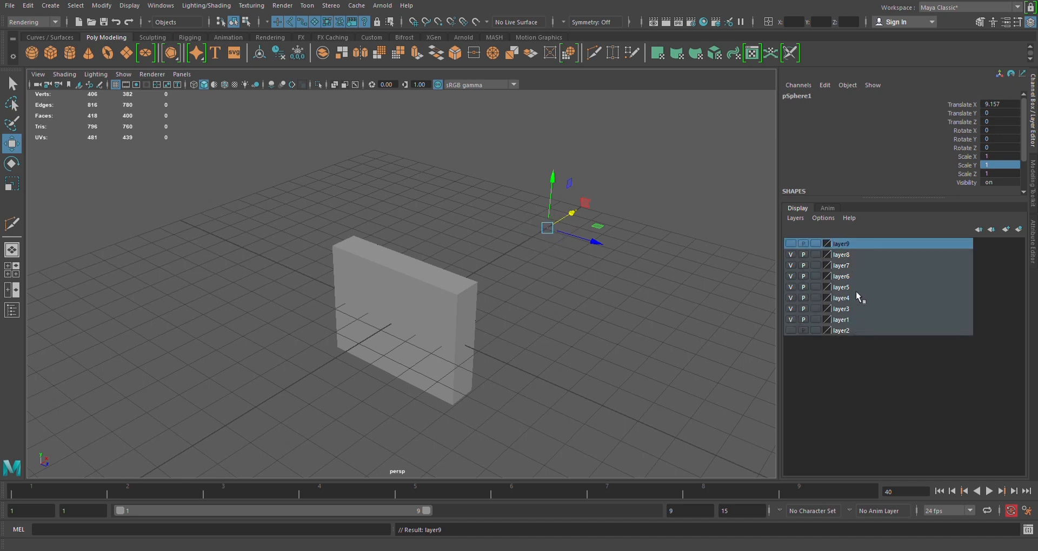
Step: Delete the empty display layer layer5 and turn the visibility of layer9 and layer2 back on
left_click(890, 393)
left_click(854, 252)
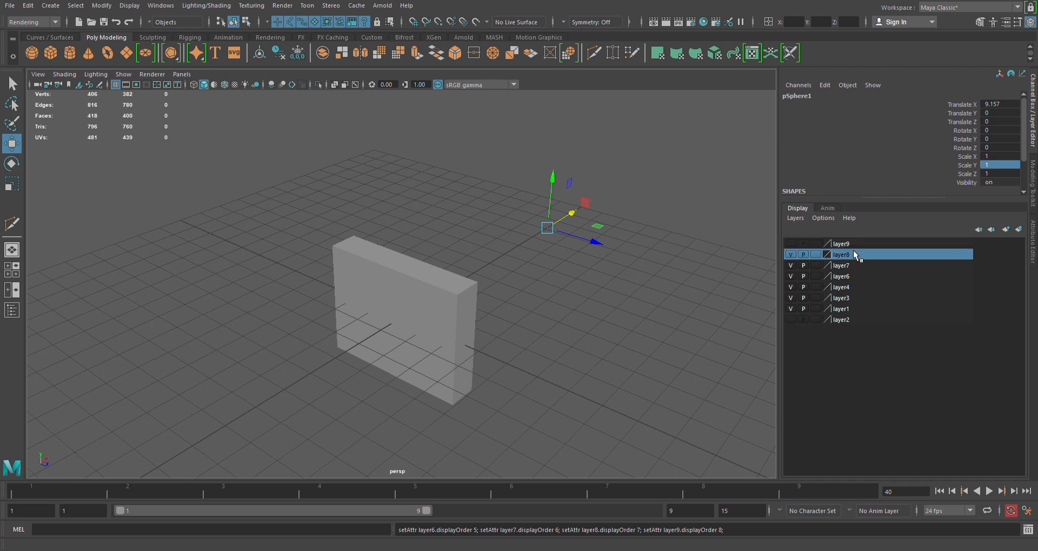
left_click(790, 244)
left_click(791, 319)
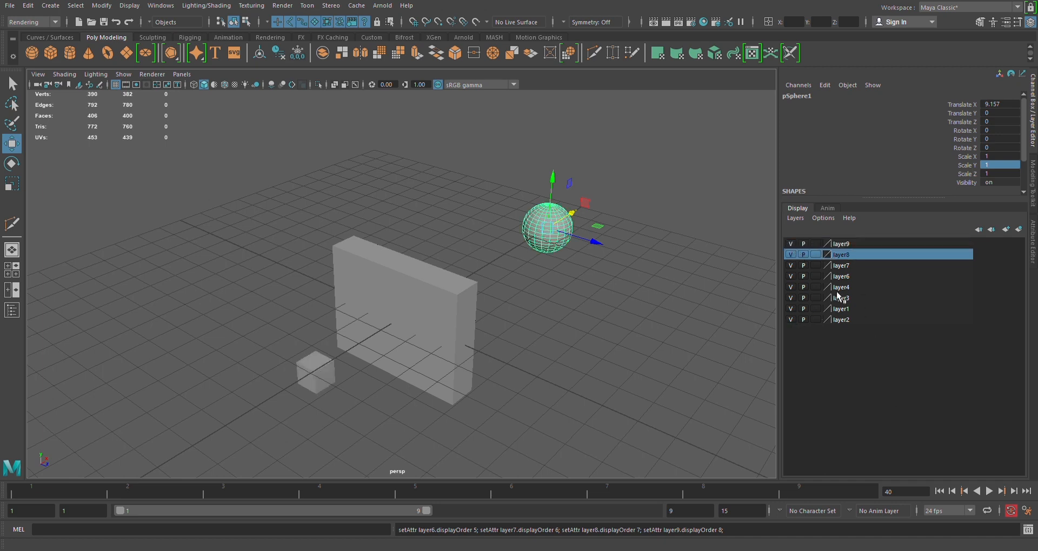
Step: Delete the display layers layer9, layer8, layer7, layer6, layer4 and layer3 one at a time
left_click(853, 245)
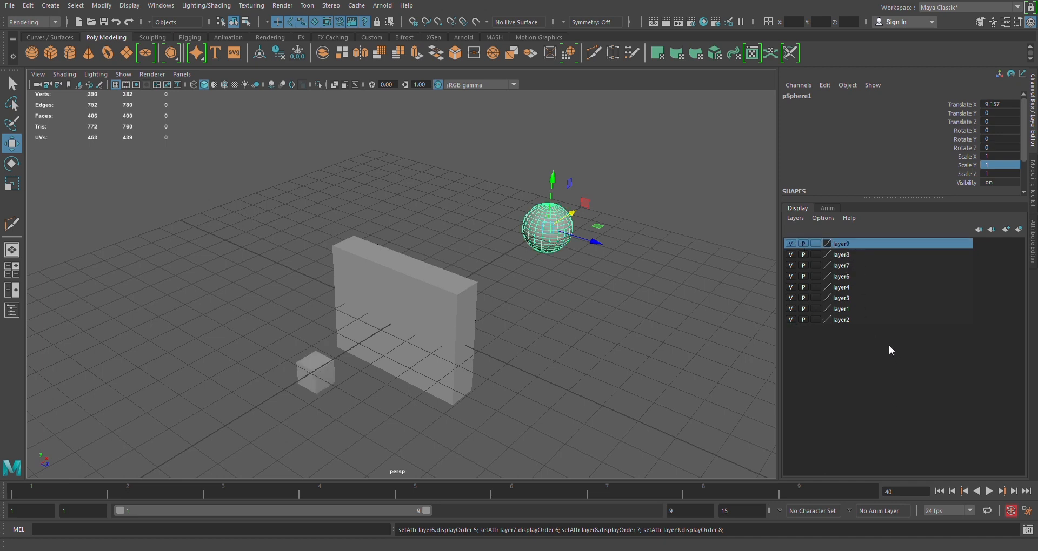
key("Delete")
left_click(855, 245)
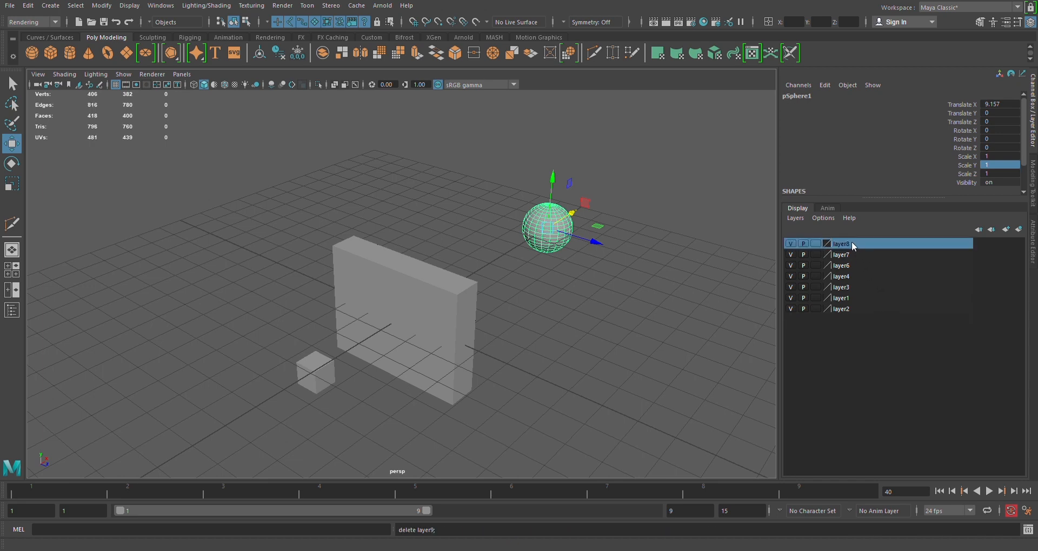
key("Delete")
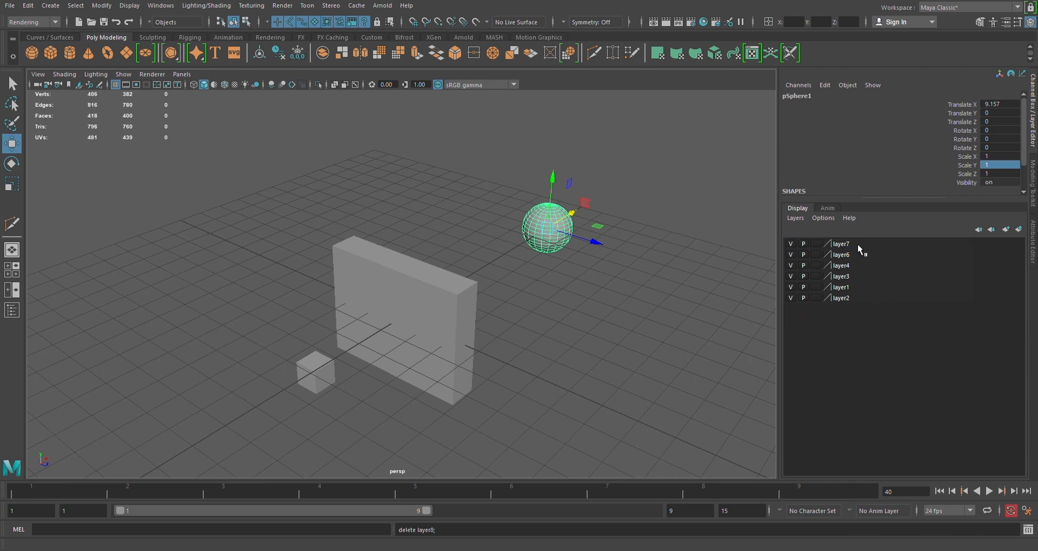
left_click(843, 245)
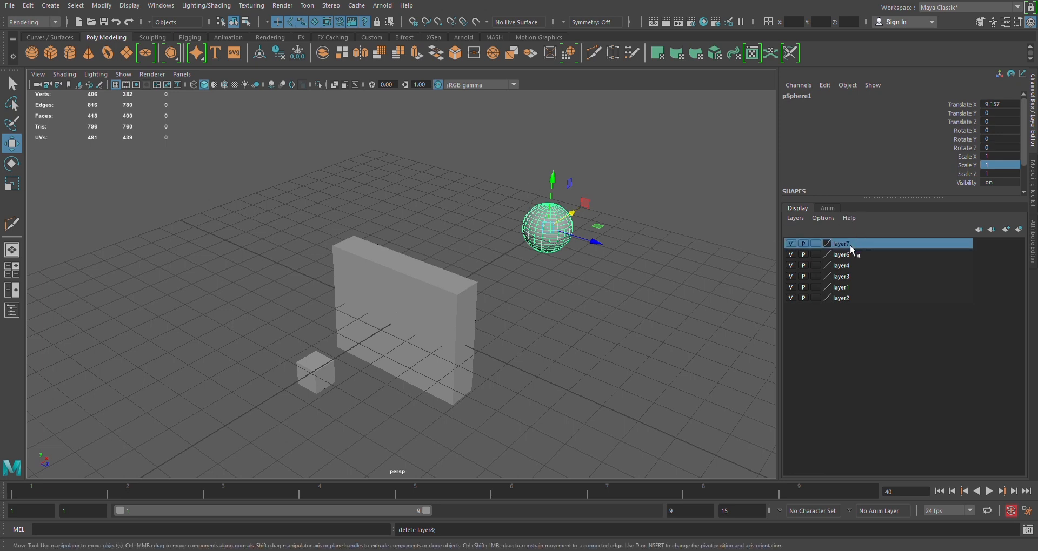
key("Delete")
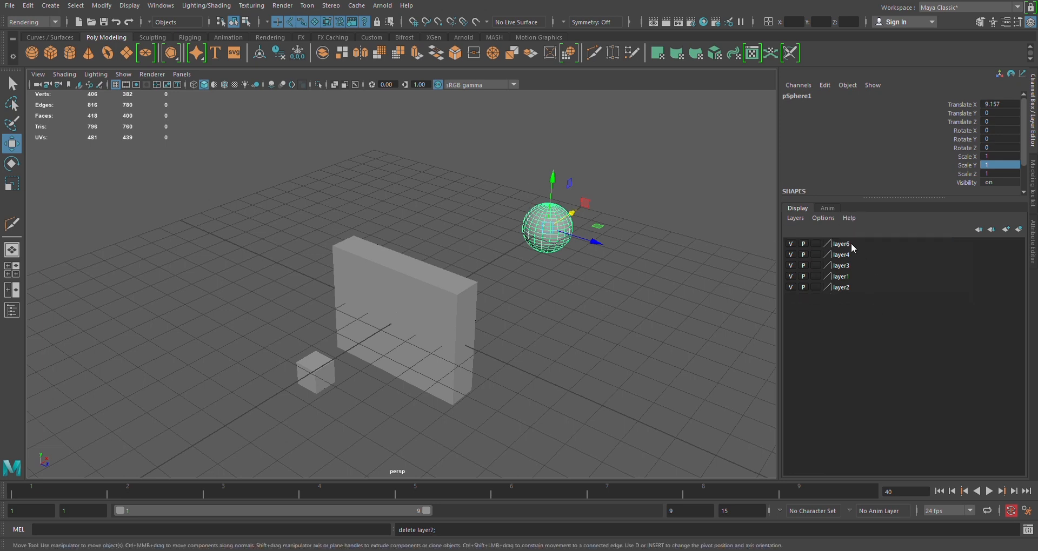
left_click(844, 244)
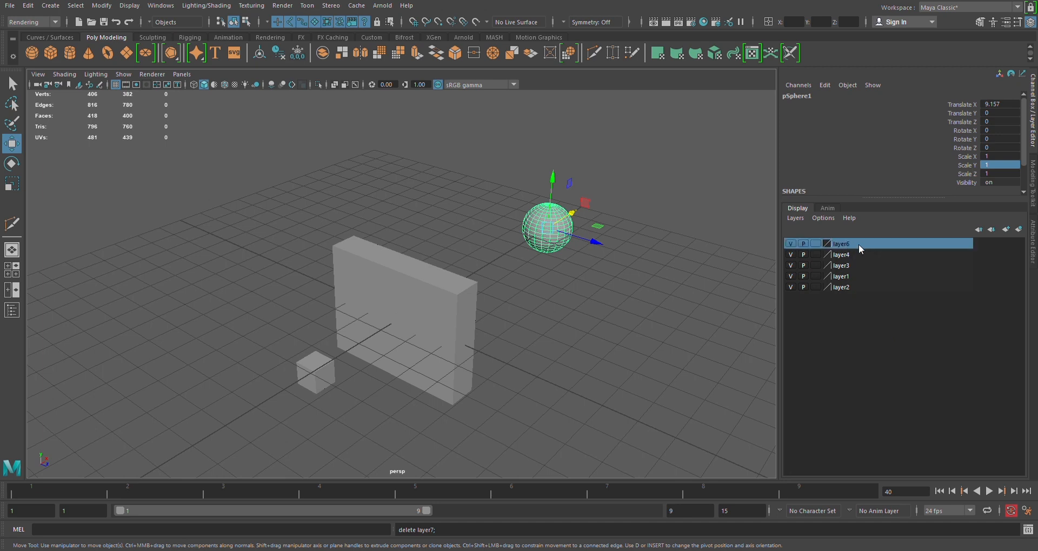
key("Delete")
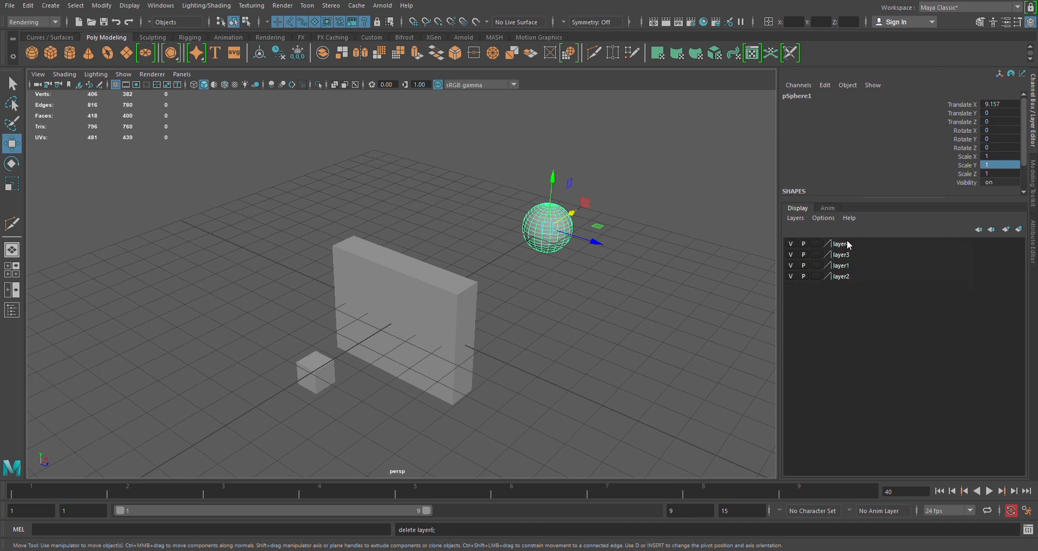
left_click(847, 244)
key("Delete")
left_click(842, 246)
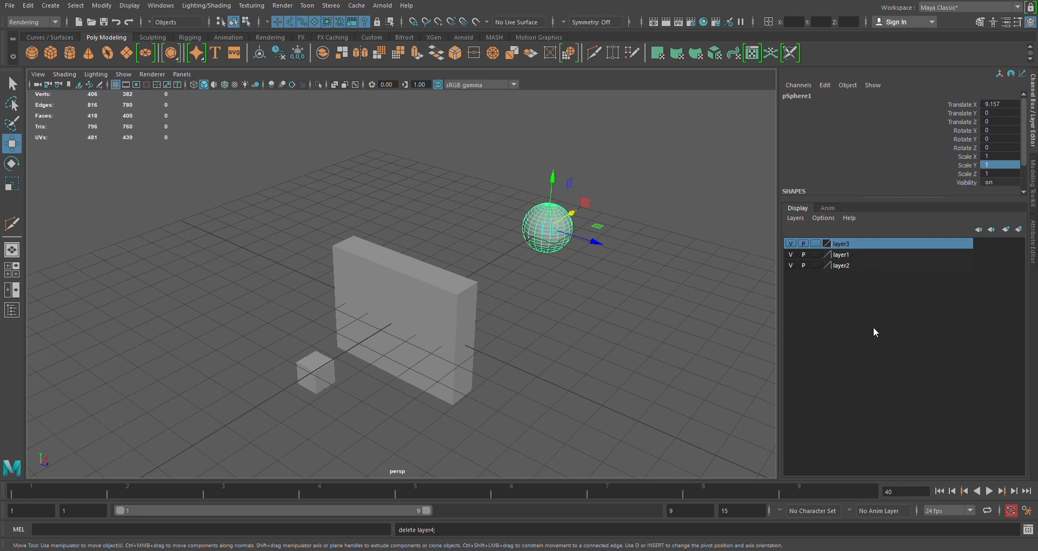
key("Delete")
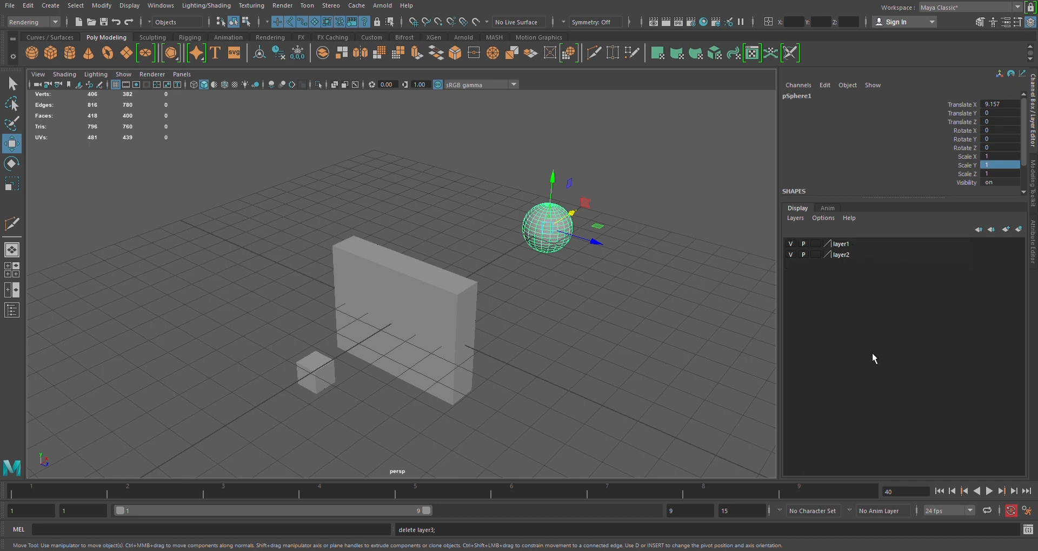
Step: Delete the last two display layers, layer1 and layer2, and remove all three objects from the scene
left_click(838, 246)
key("Delete")
left_click_drag(55, 139, 697, 467)
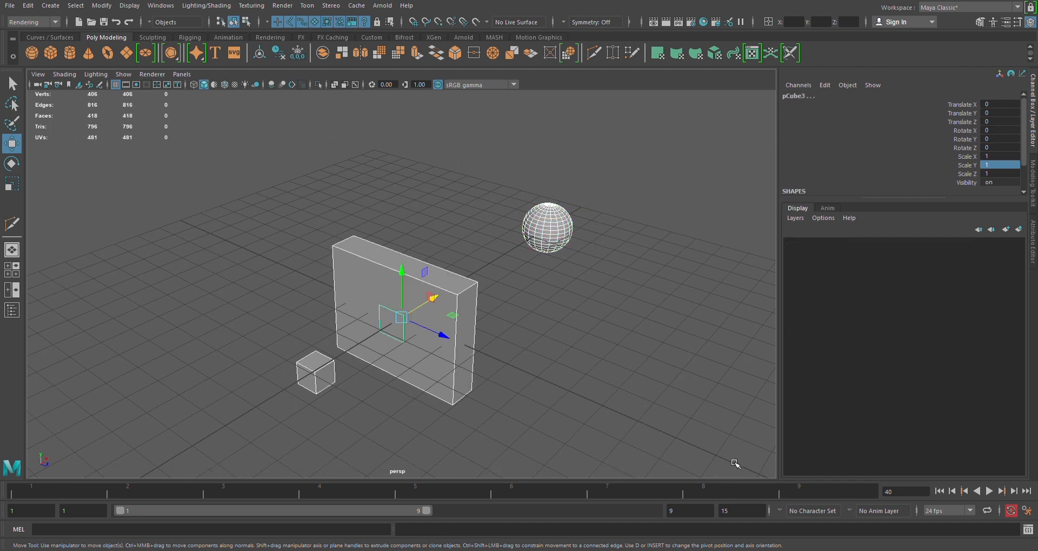
key("Delete")
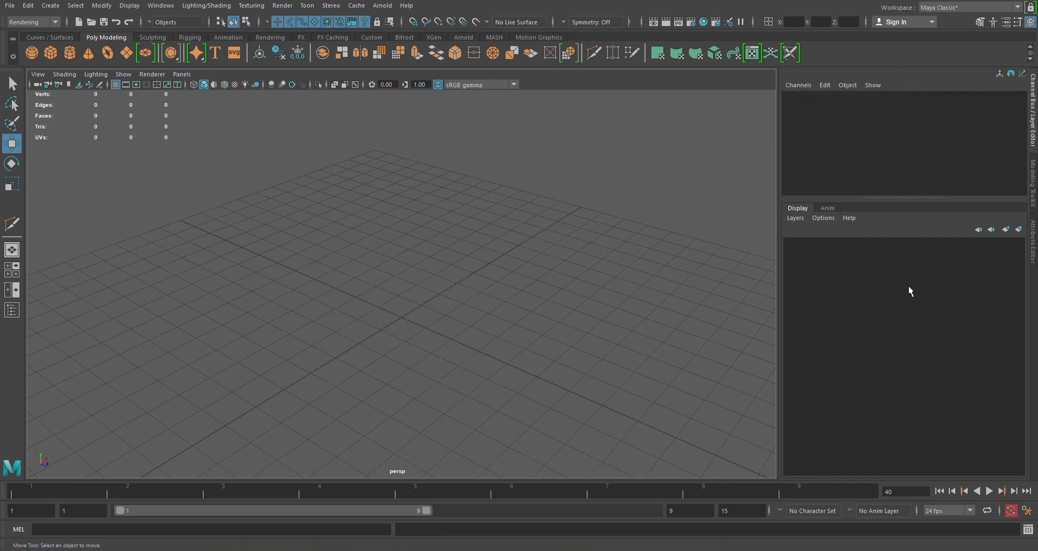
Step: Show the Modeling Toolkit and create a polygon cube at the origin
left_click(1031, 184)
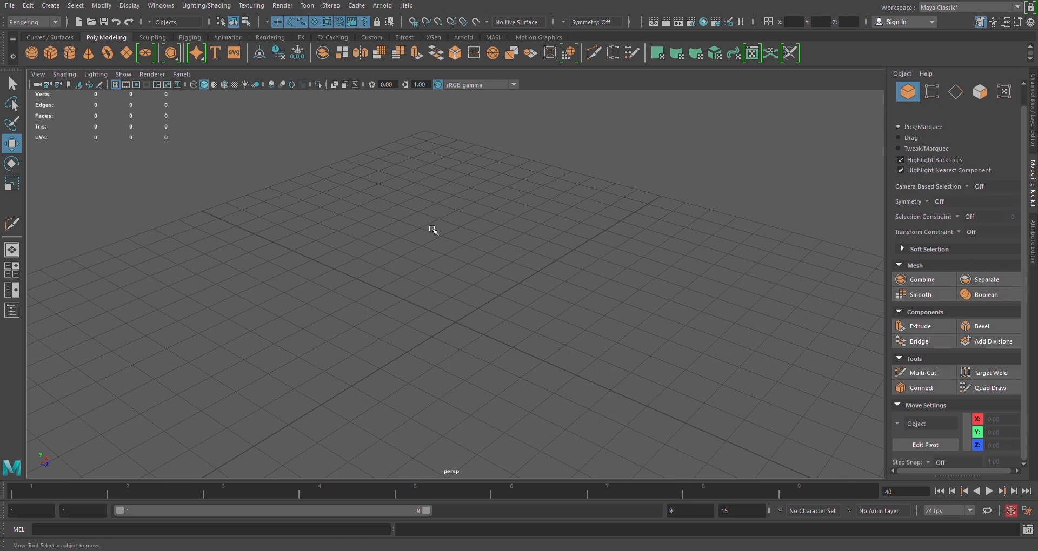
left_click(50, 52)
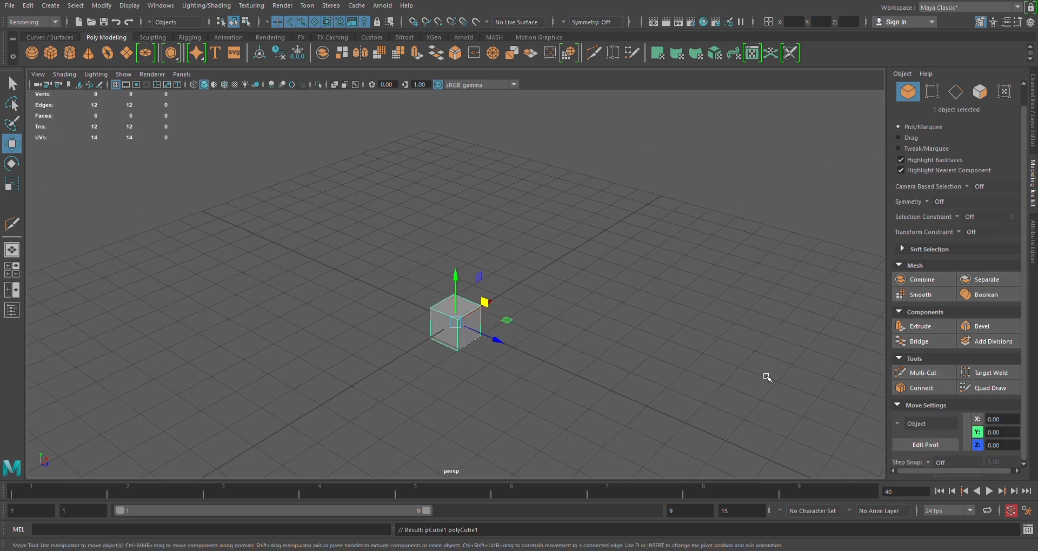
Step: Switch the cube through vertex, face and edge selection modes, ending in object selection mode
left_click(931, 112)
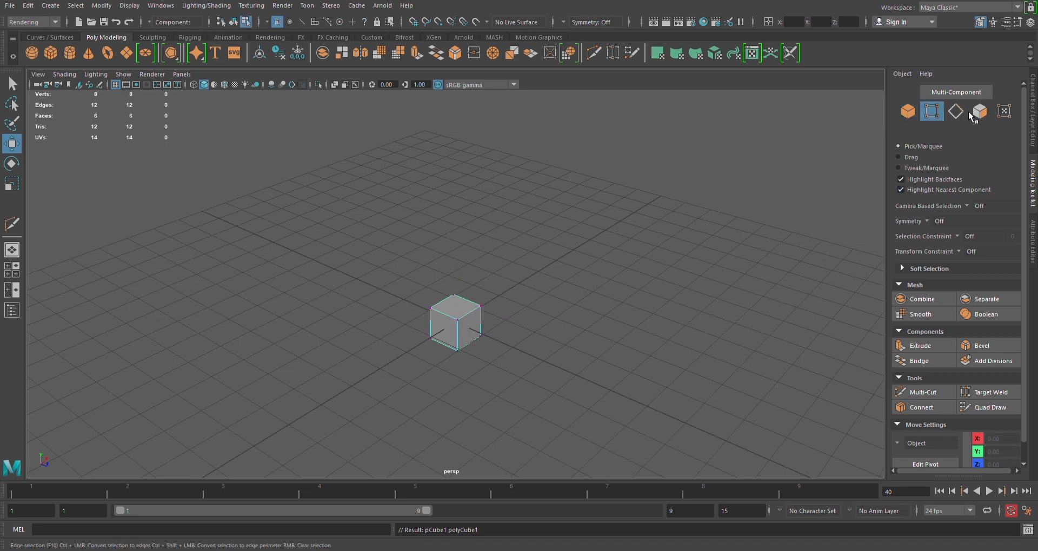
left_click(979, 111)
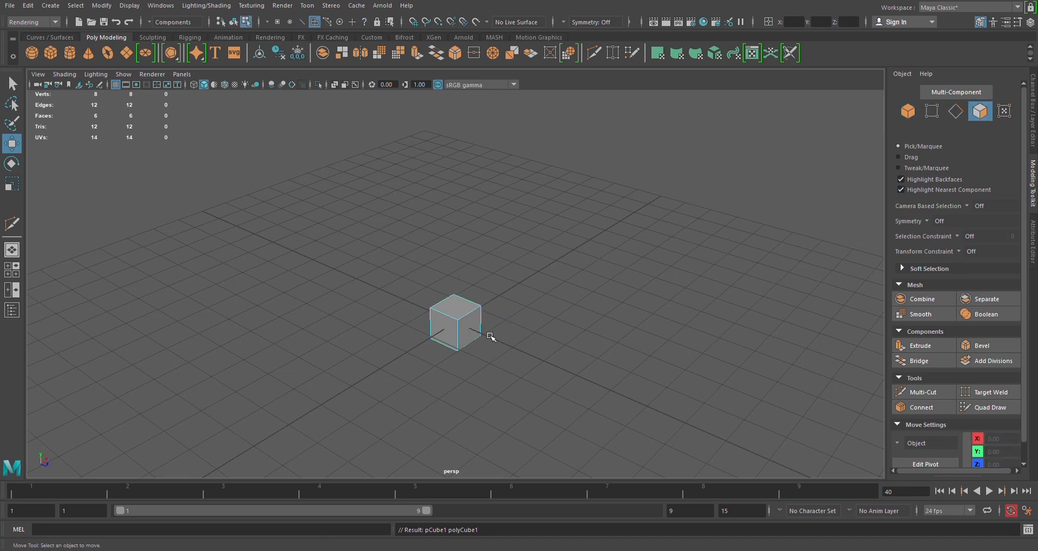
left_click(473, 328)
left_click(955, 111)
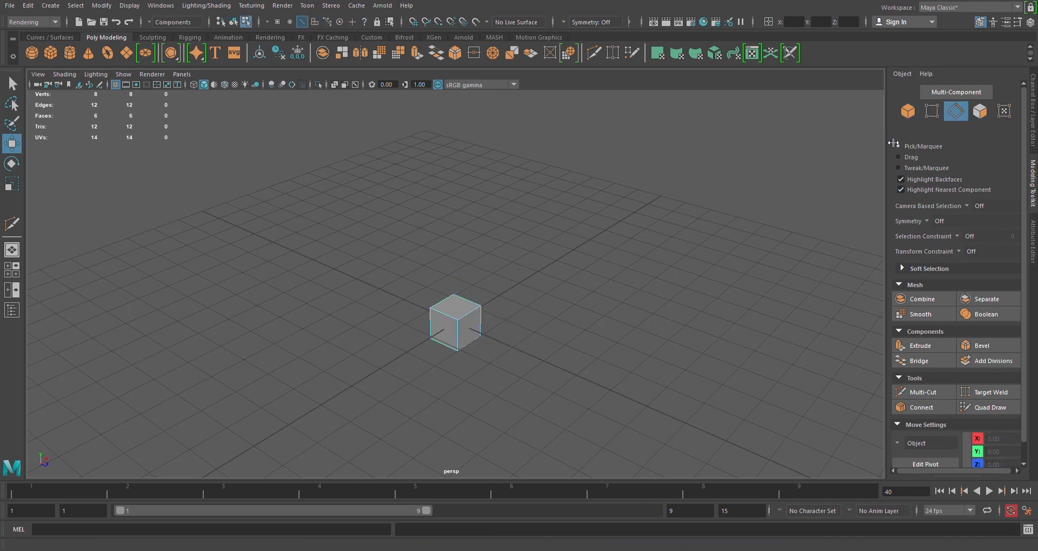
left_click(443, 311)
left_click(931, 109)
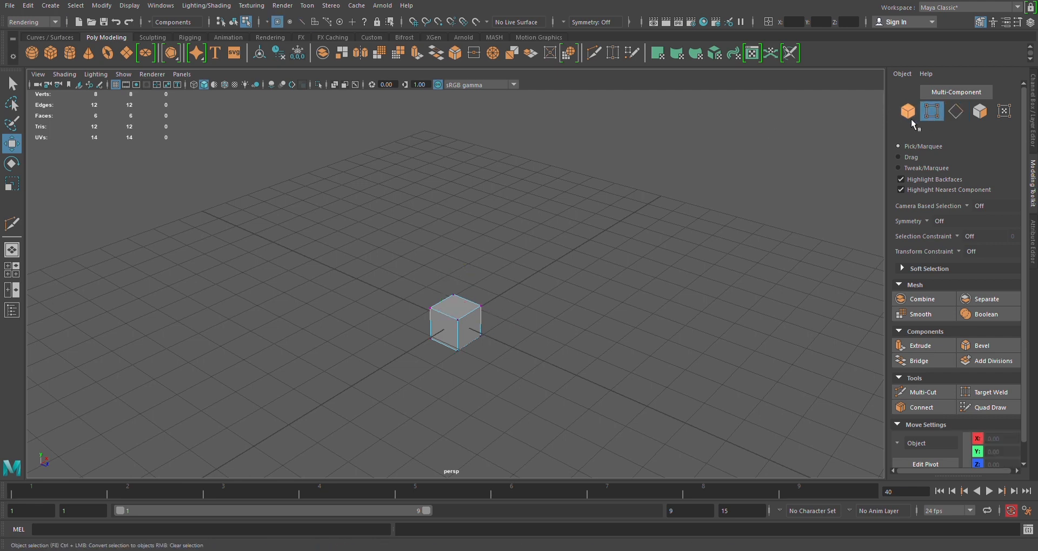
left_click(915, 114)
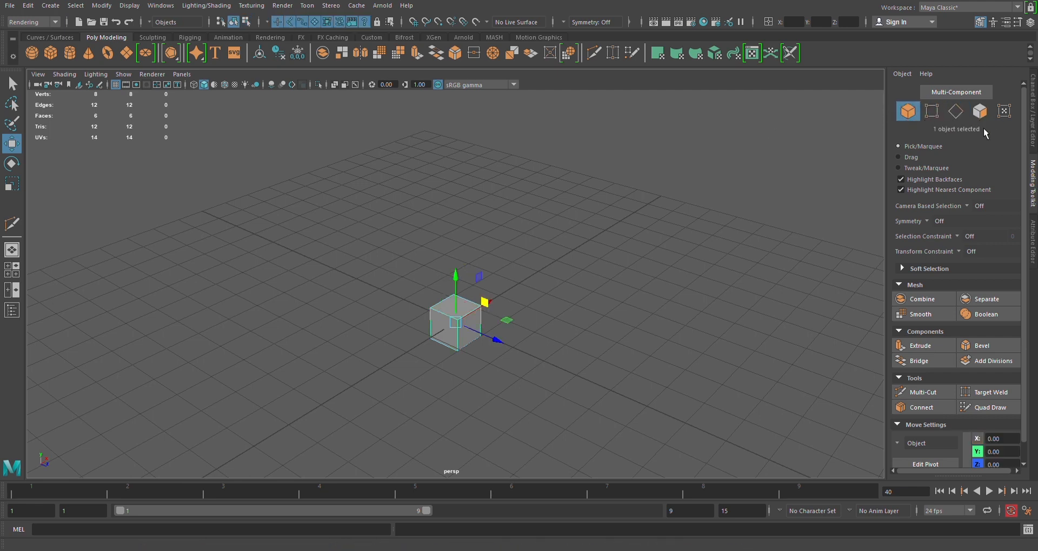
Step: Activate Multi-Cut on the cube and try Extrude without any component selected, ending with the Move tool
scroll(965, 278, "down", 1)
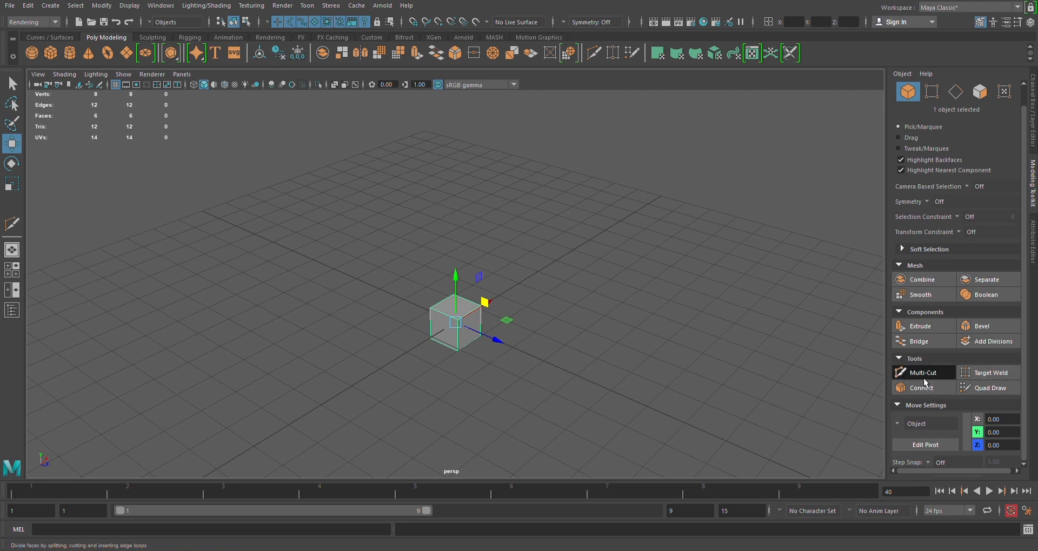
left_click(901, 372)
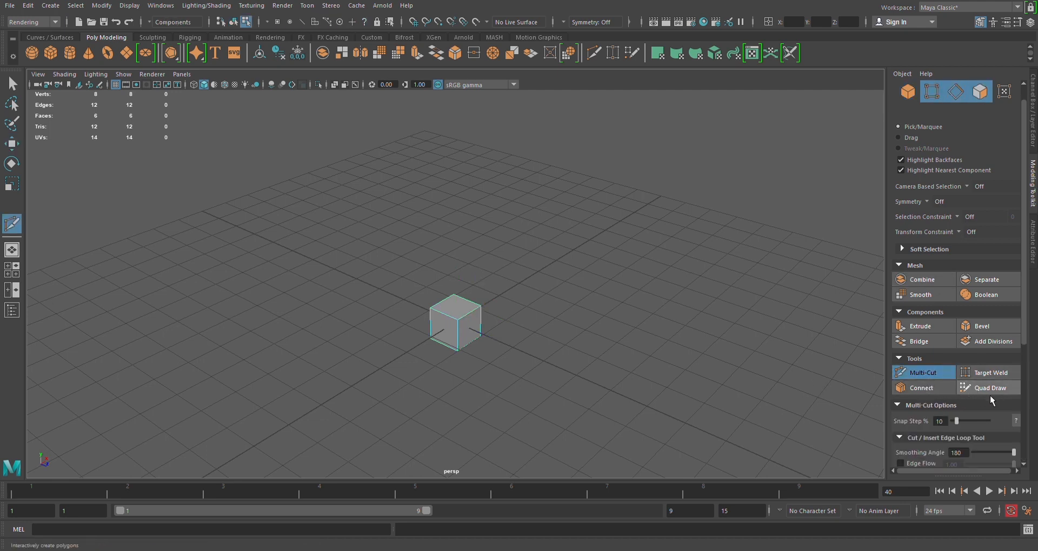
left_click(928, 330)
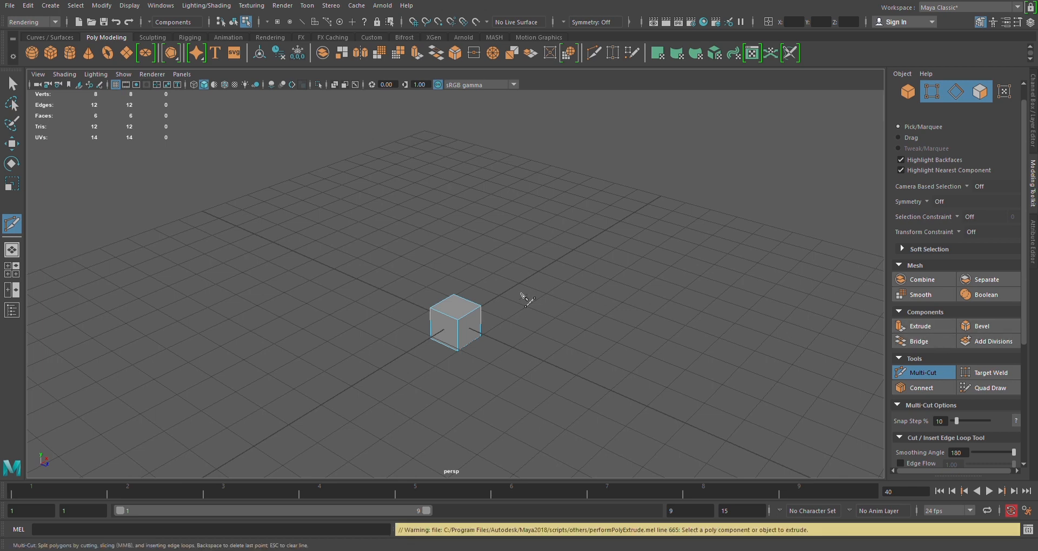
key("w")
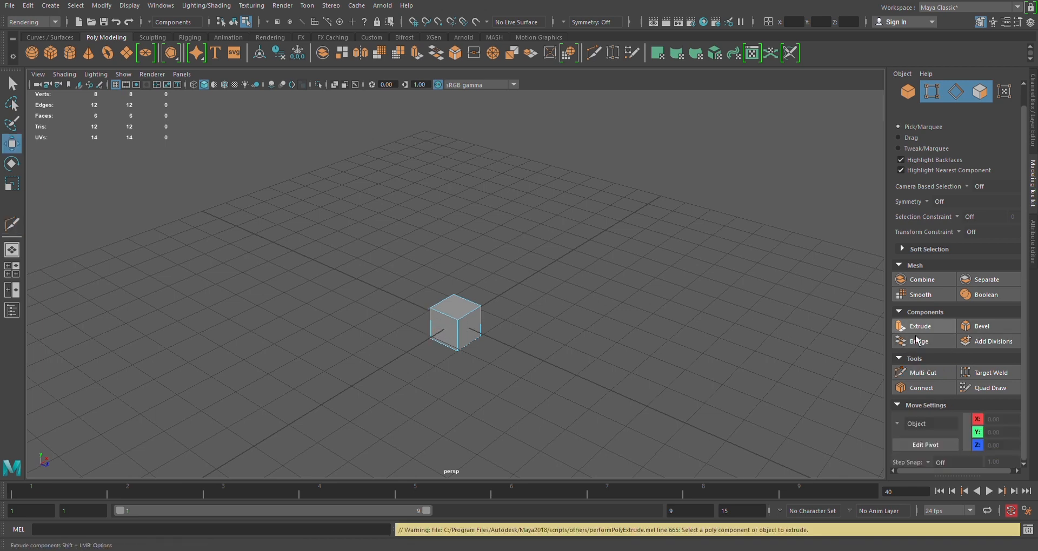
Step: Extrude the cube's negative X side face and move it outward along X to about -5.28
left_click(443, 334)
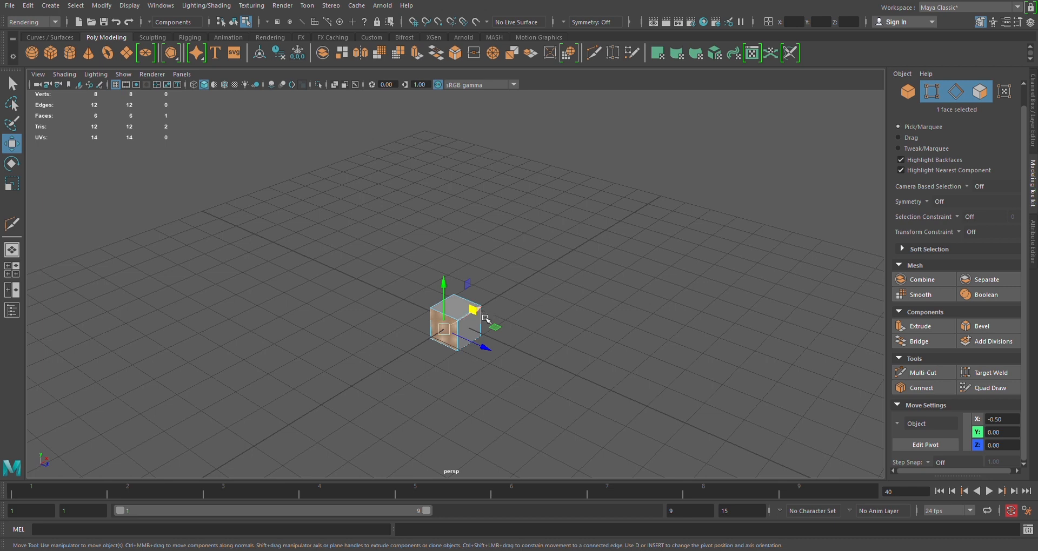
left_click(939, 331)
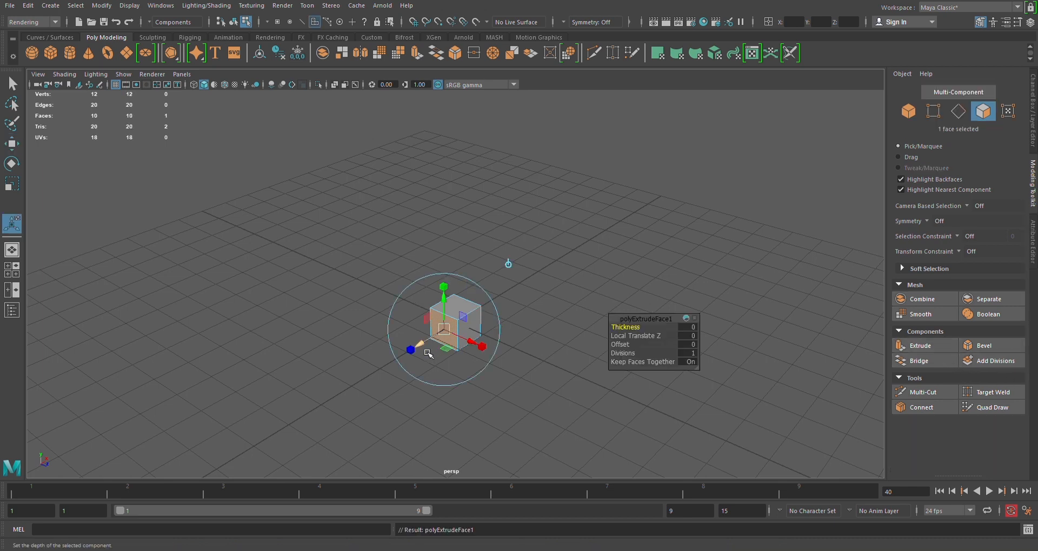
key("w")
left_click_drag(478, 324, 372, 388)
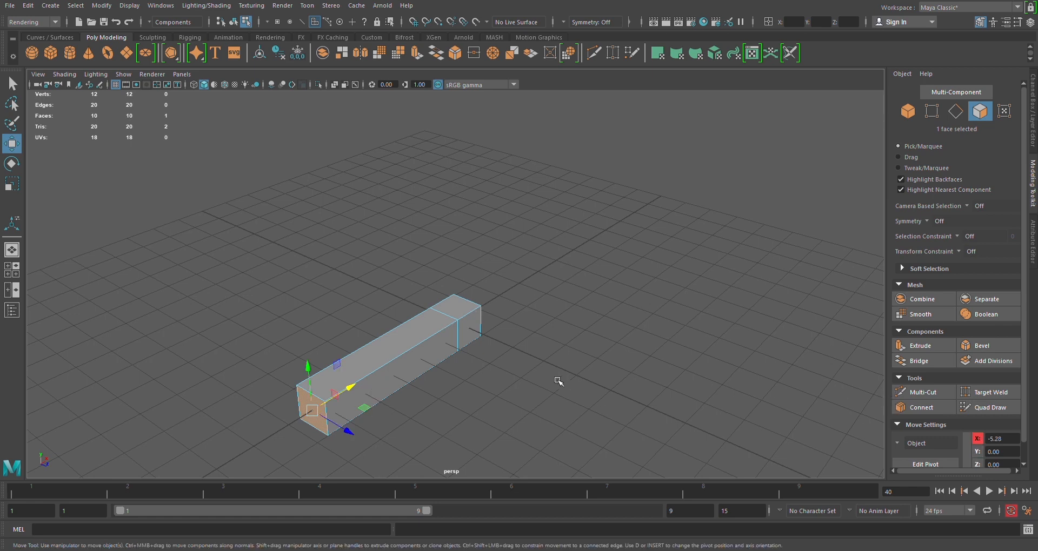
Step: Return to object selection mode and delete the extruded cube
key("F8")
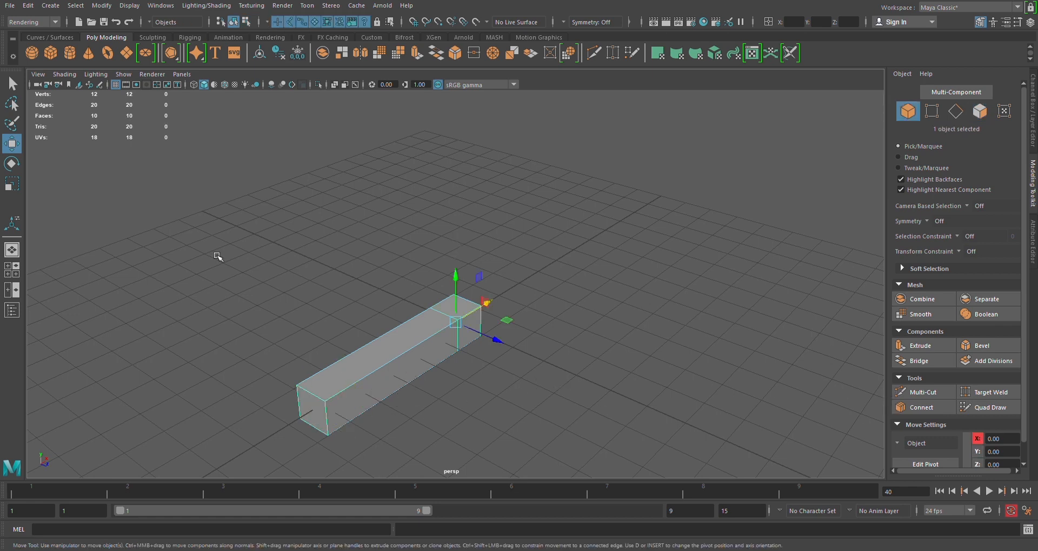
key("Delete")
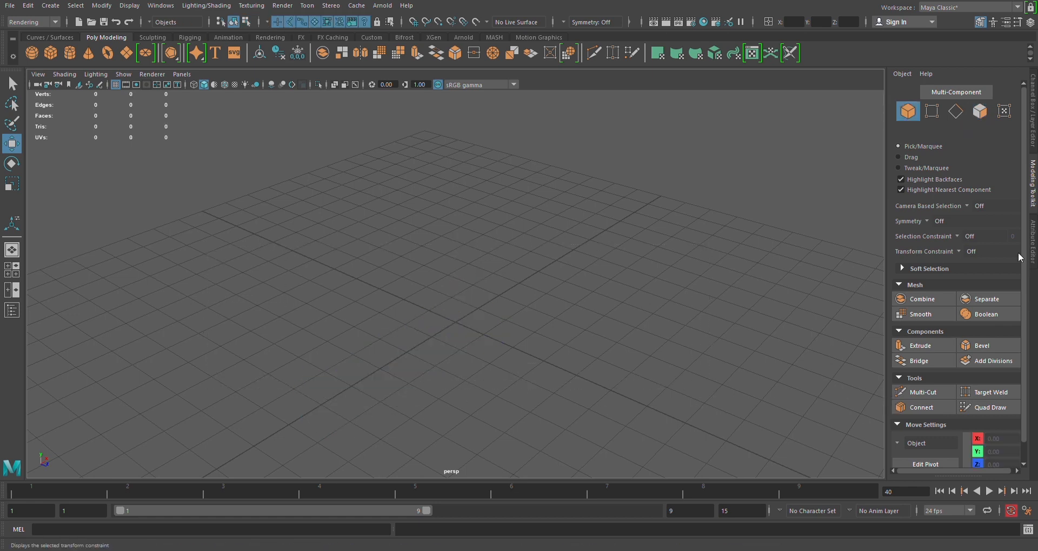
Step: Create a polygon sphere at the origin and expand its Smooth Mesh settings in the Attribute Editor
left_click(1032, 242)
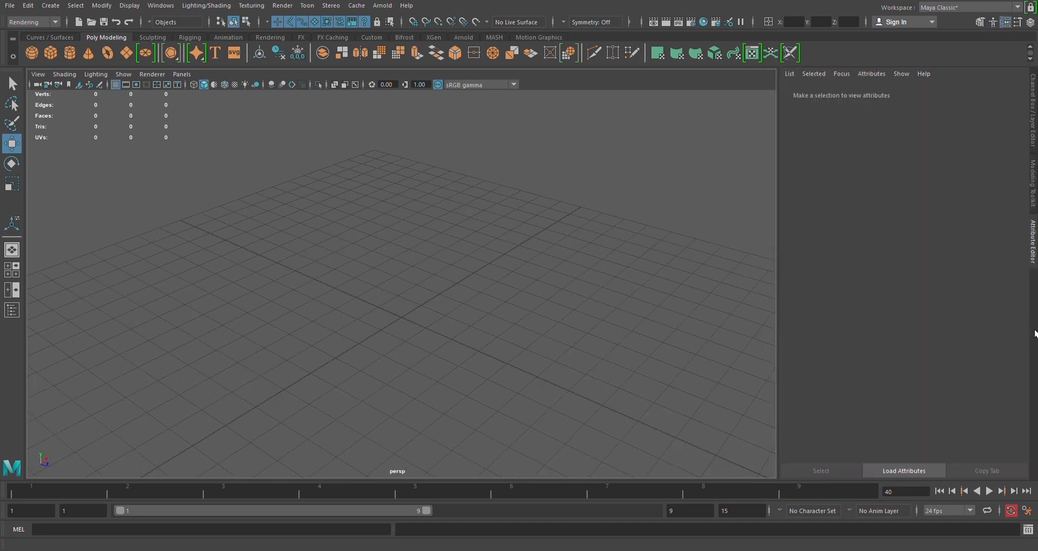
left_click(32, 53)
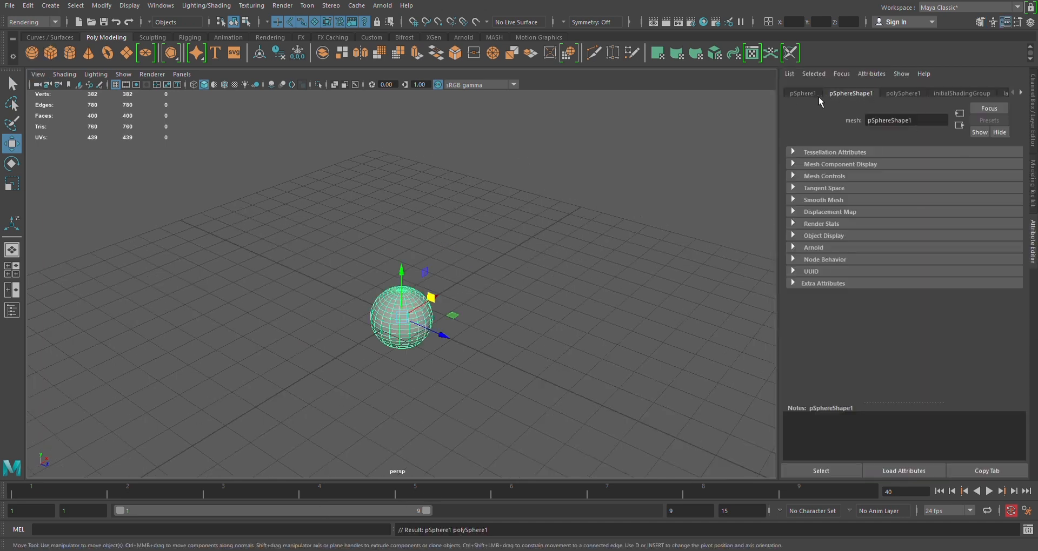
left_click(812, 154)
left_click(817, 151)
left_click(822, 200)
scroll(860, 388, "down", 3)
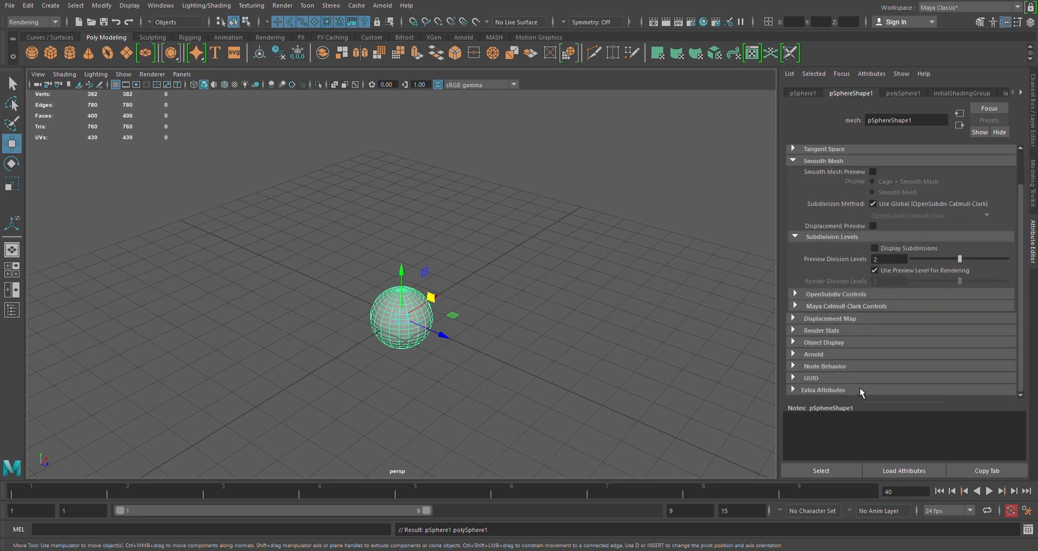
Step: Collapse the Smooth Mesh settings and look through the sphere's polySphere1, initialShadingGroup and lambert1 attributes
scroll(919, 200, "up", 3)
left_click(810, 200)
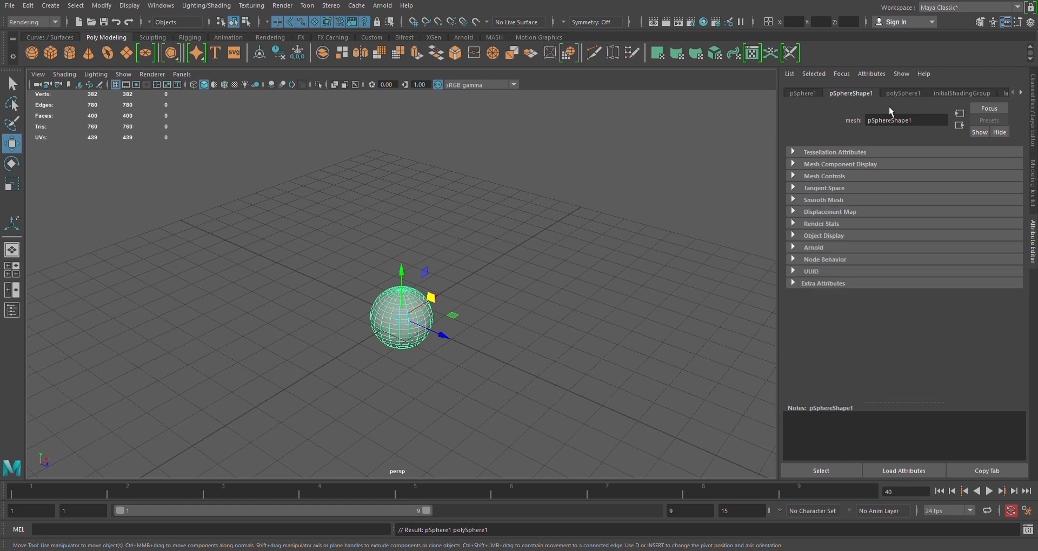
left_click(919, 94)
left_click(965, 94)
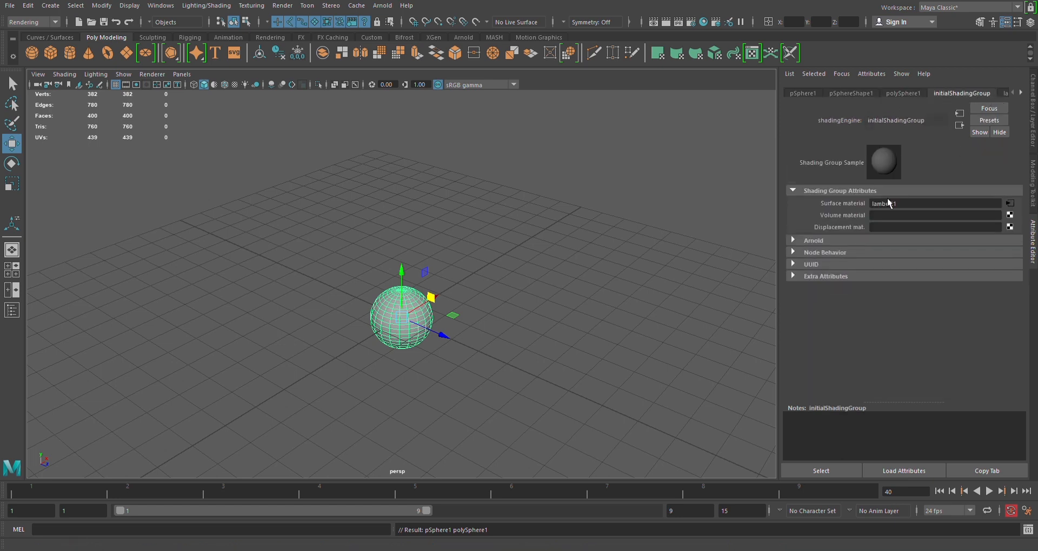
left_click(1007, 94)
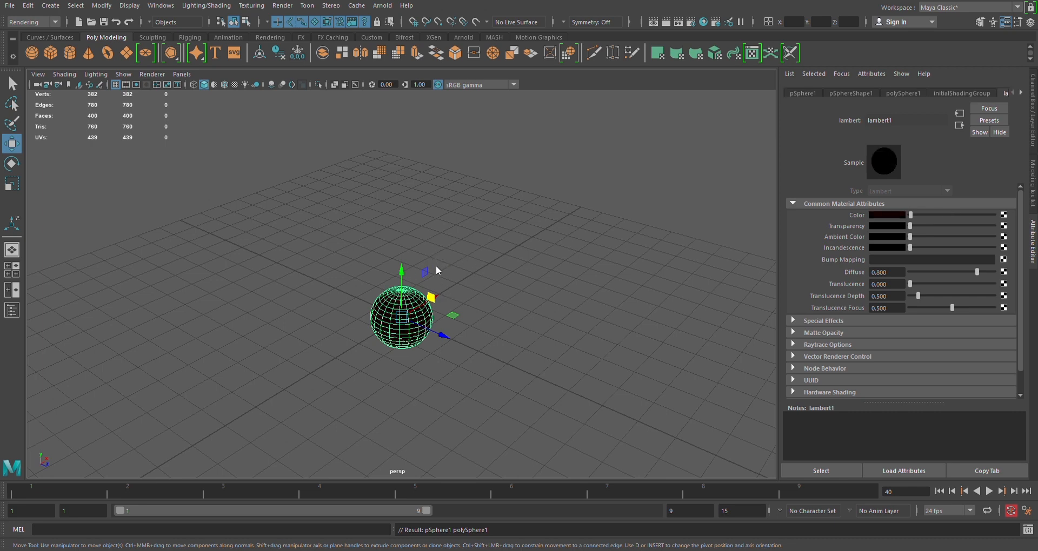
Step: Undo the darkening of lambert1, set the material's Color to red, and reselect the sphere
key("ctrl+z")
key("ctrl+z")
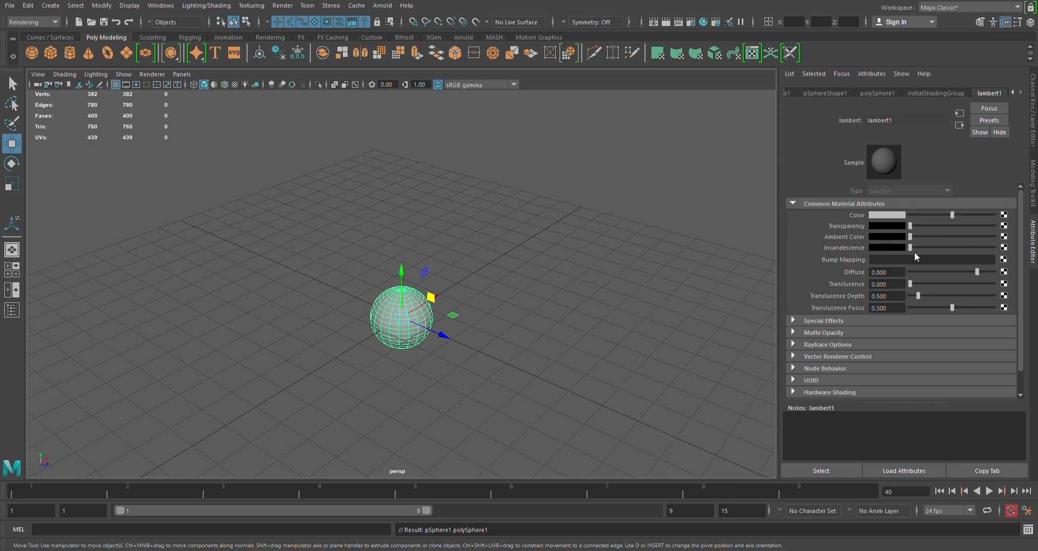
left_click(979, 232)
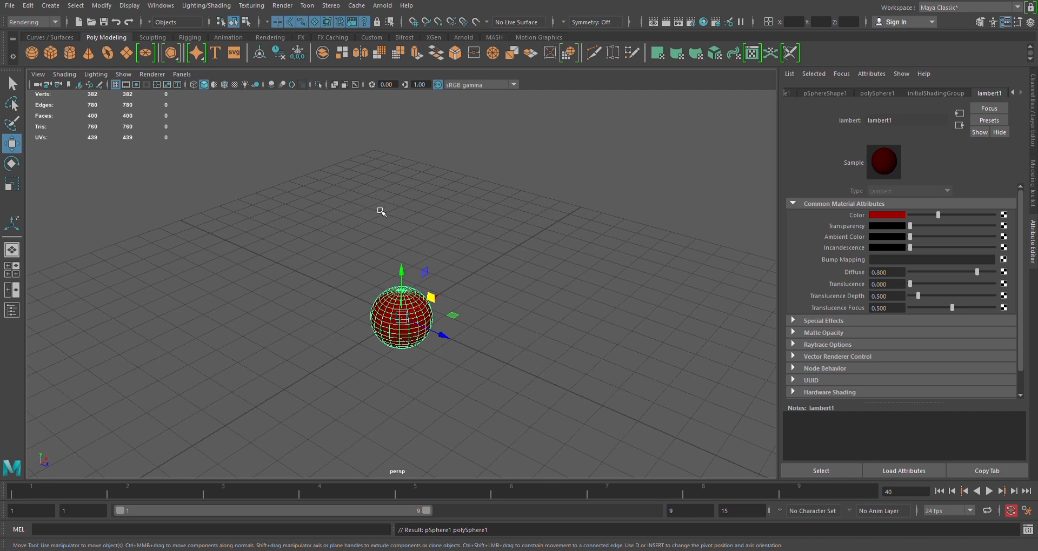
left_click(465, 357)
left_click(417, 336)
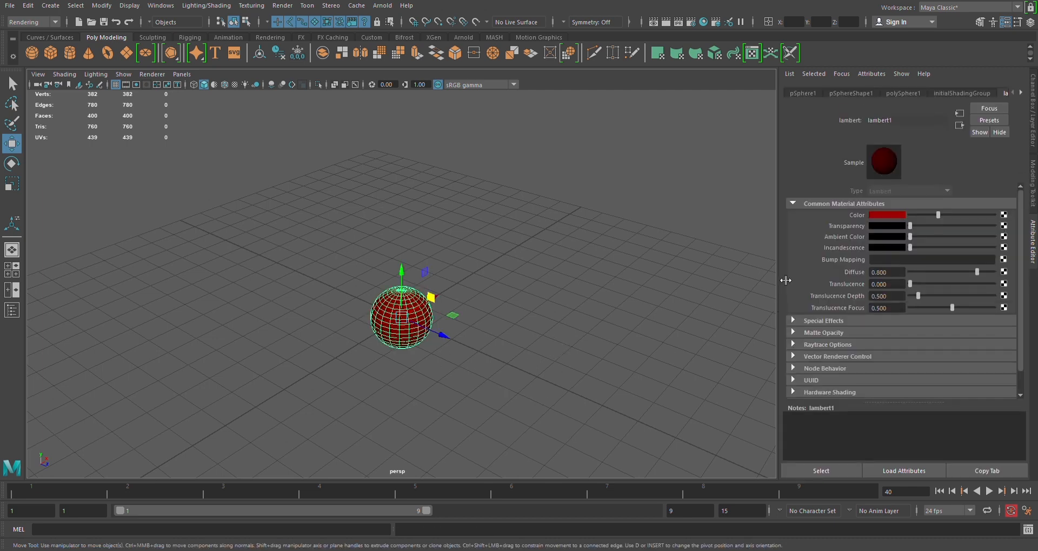
Step: Reduce the polySphere1 Subdivisions Axis to 8 and Subdivisions Height to 4
left_click(904, 95)
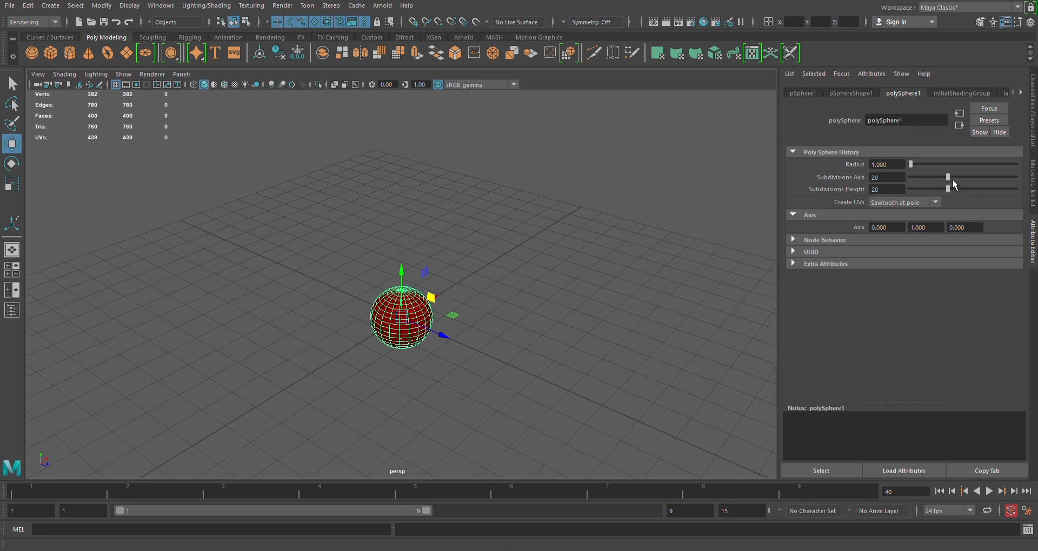
left_click_drag(952, 179, 913, 193)
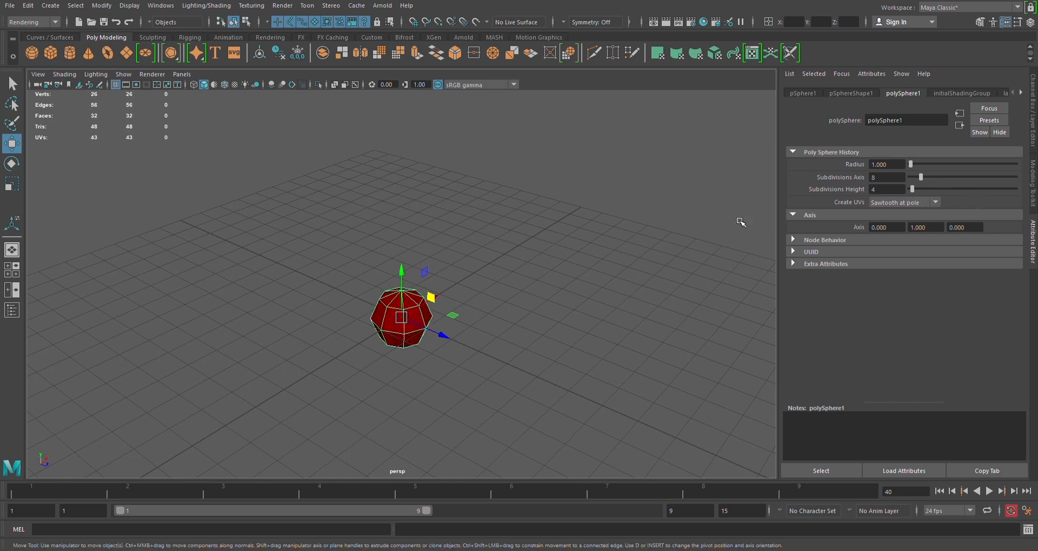
Step: Select two vertically adjacent side faces of the sphere, extrude them, and move them far outward into a long arm
left_click_drag(454, 331, 431, 283, "alt")
scroll(508, 343, "up", 5)
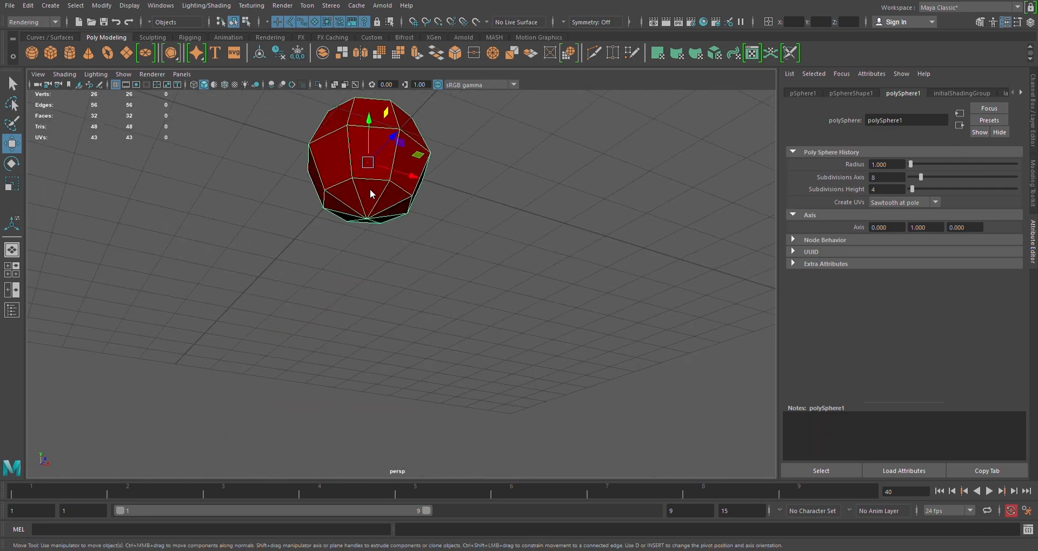
right_click_drag(372, 215, 373, 252)
left_click_drag(446, 196, 391, 242, "alt")
left_click(377, 247)
left_click(366, 208, "shift")
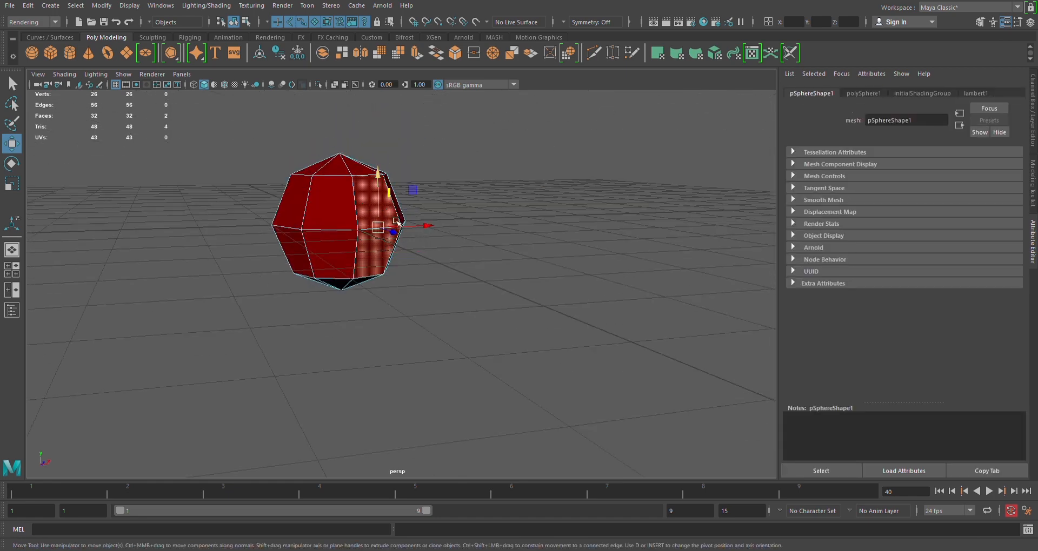
key("ctrl+e")
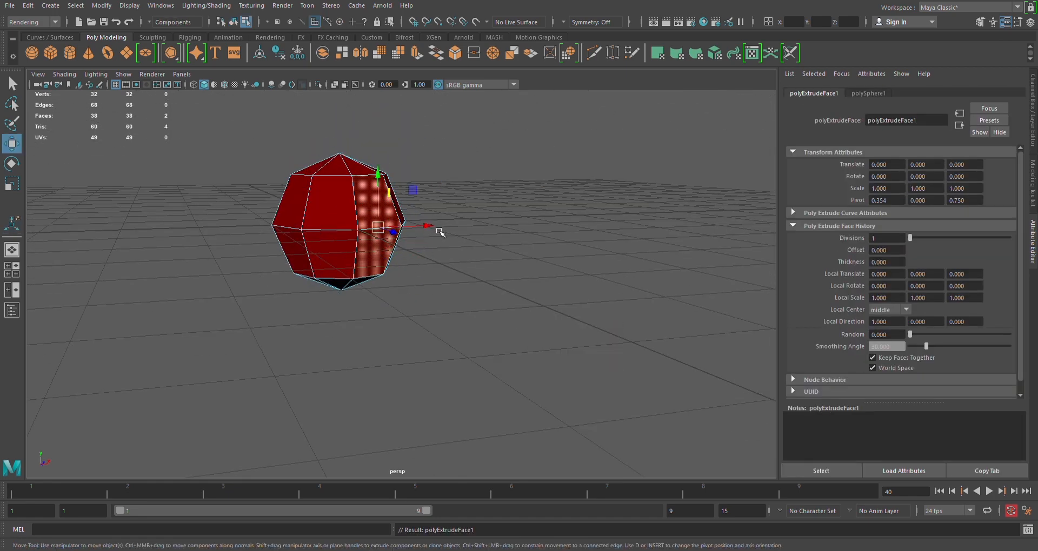
left_click_drag(430, 227, 379, 327)
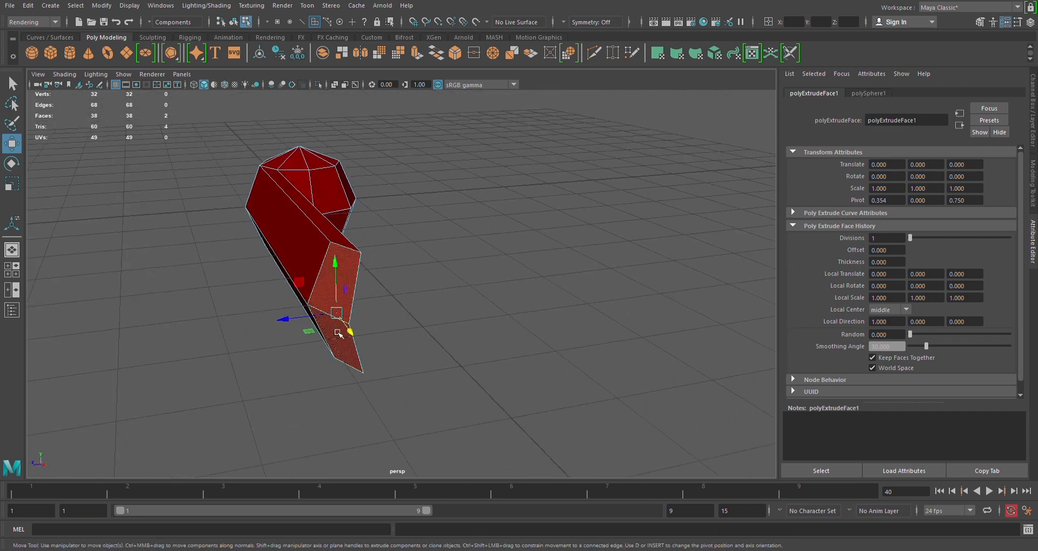
left_click_drag(311, 327, 213, 328)
left_click_drag(490, 262, 563, 347, "alt")
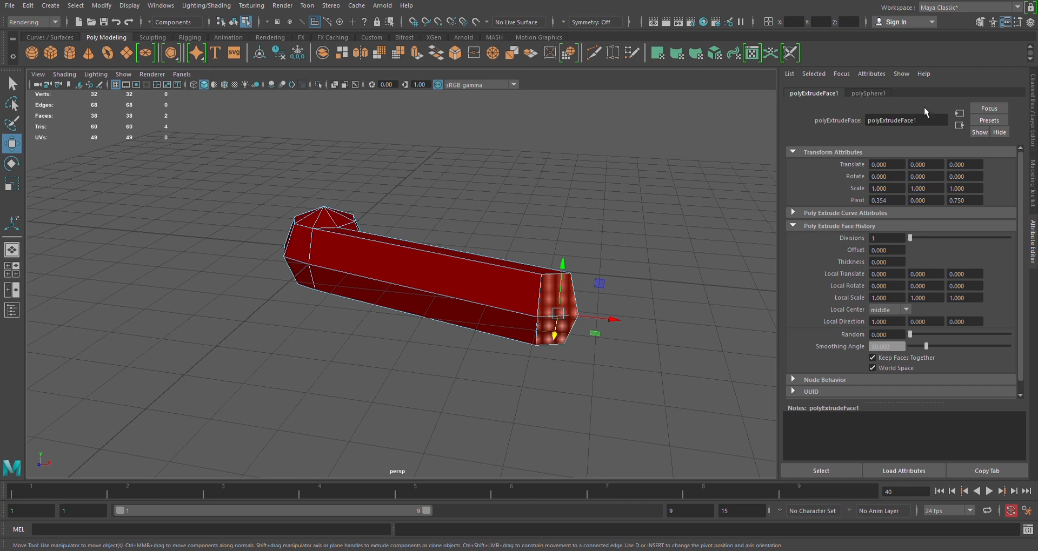
Step: Raise the extruded sphere's Subdivisions Axis to 17 in its polySphere1 history and inspect the mesh from several angles
left_click(875, 94)
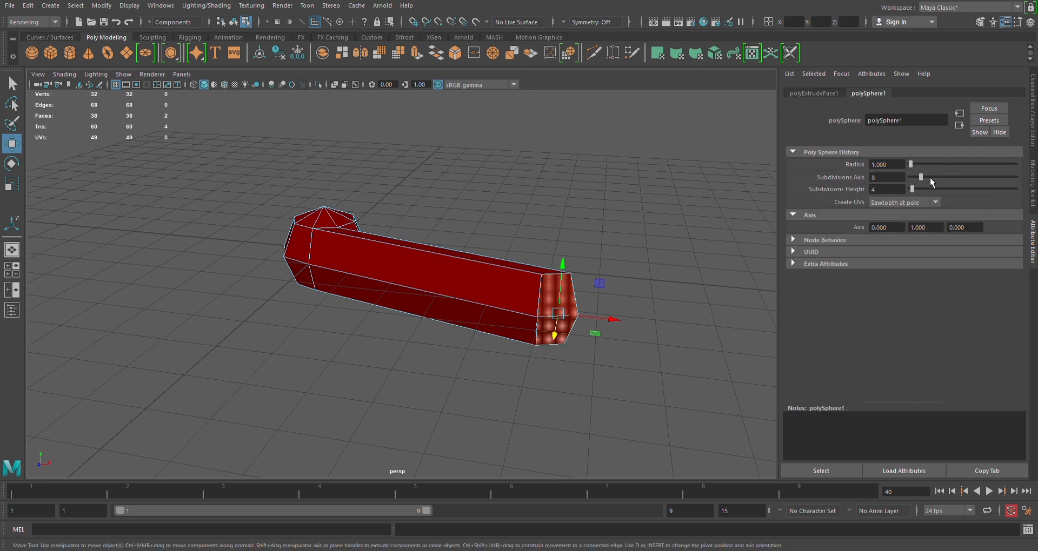
mouse_move(928, 182)
left_mouse_down()
mouse_move(957, 182)
mouse_move(941, 181)
left_mouse_up()
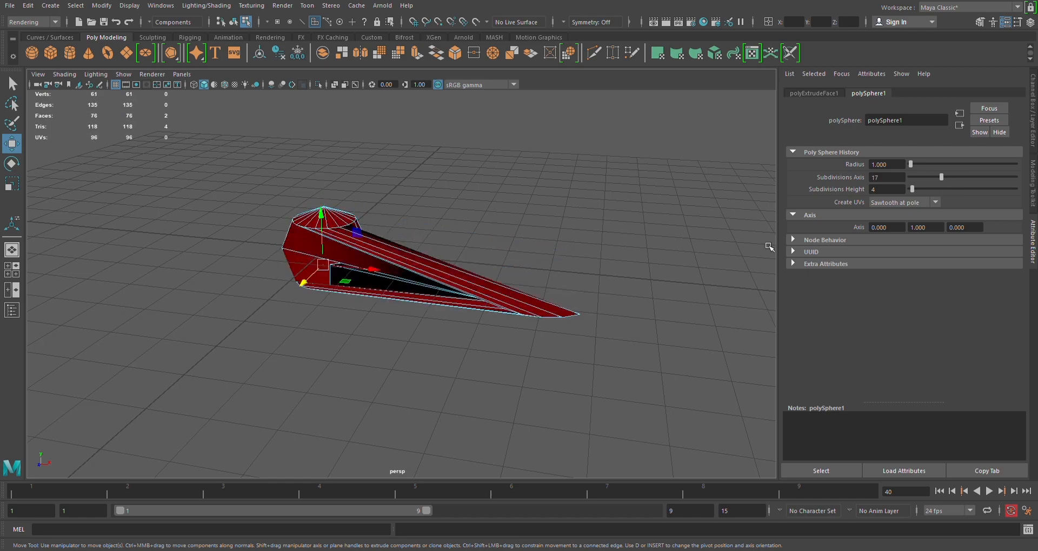
left_click_drag(335, 356, 303, 364, "alt")
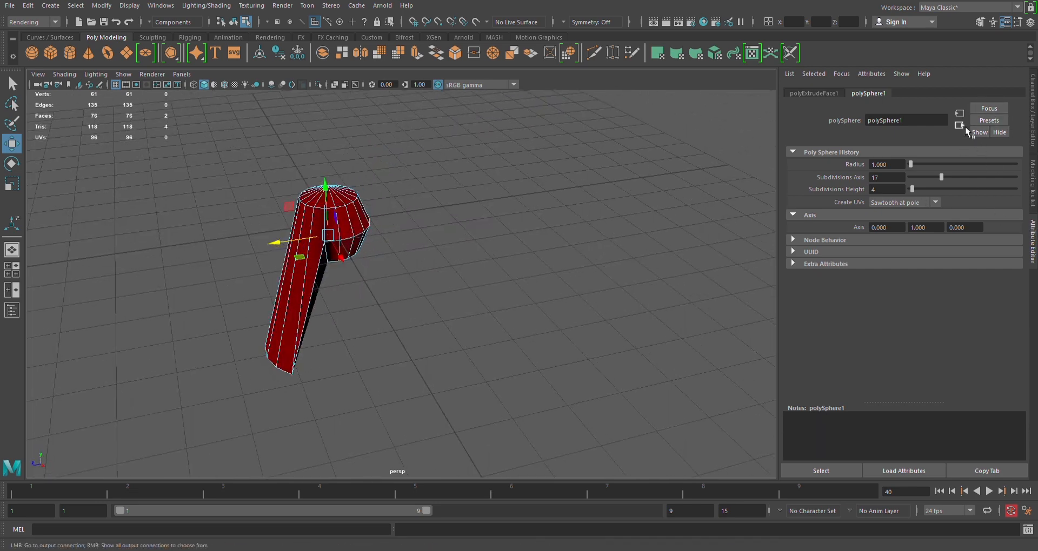
left_click_drag(429, 270, 384, 283, "alt")
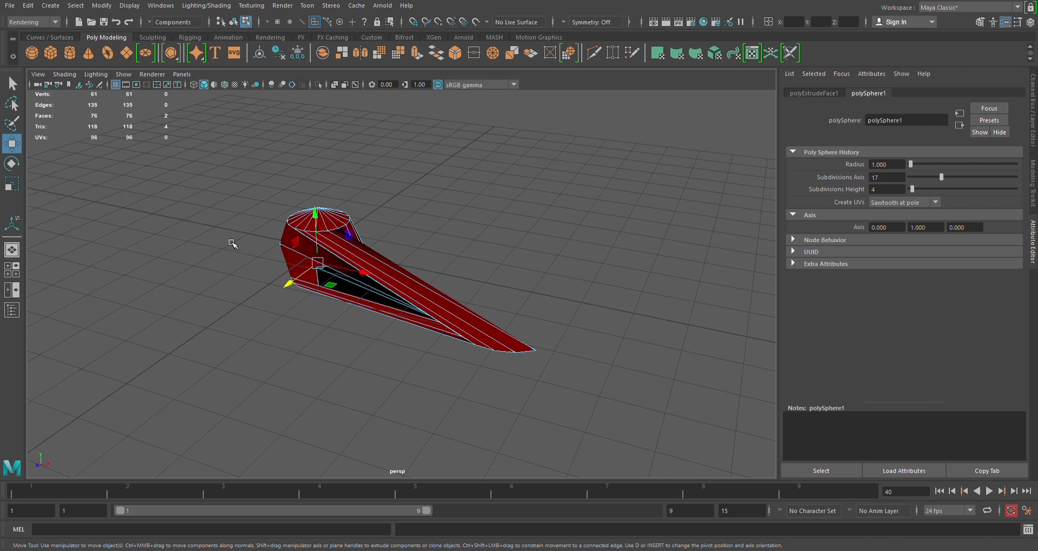
Step: Return to object selection mode and delete the extruded sphere
key("F8")
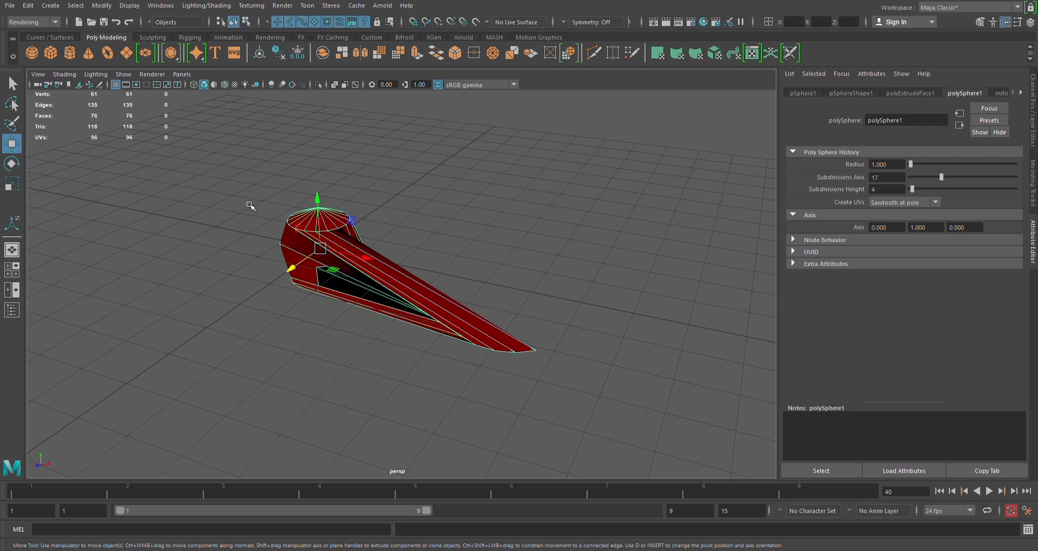
key("Delete")
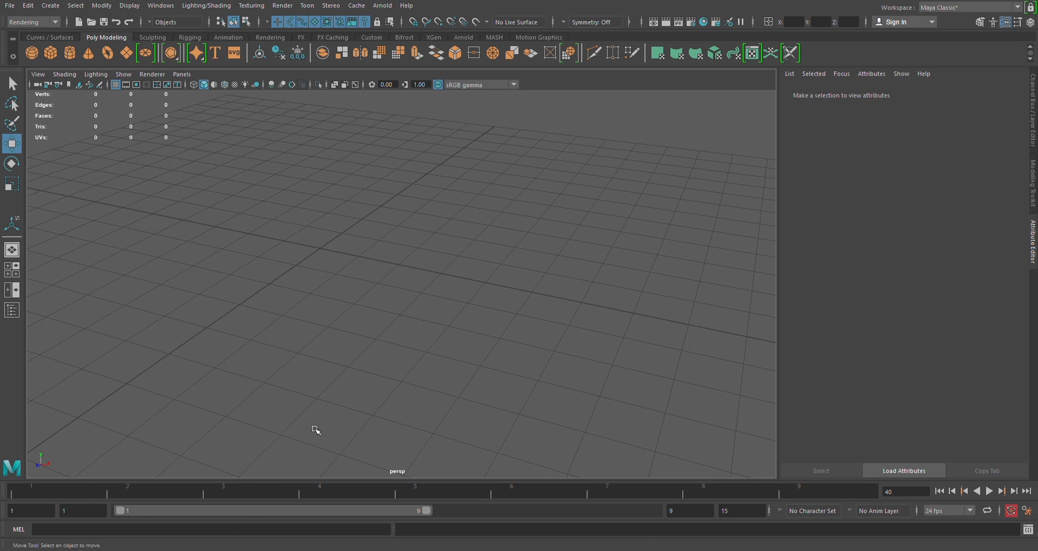
Step: Scrub the timeline to frame 4
left_click_drag(315, 431, 383, 428, "alt")
scroll(382, 359, "down", 3)
left_click_drag(417, 343, 470, 317, "alt")
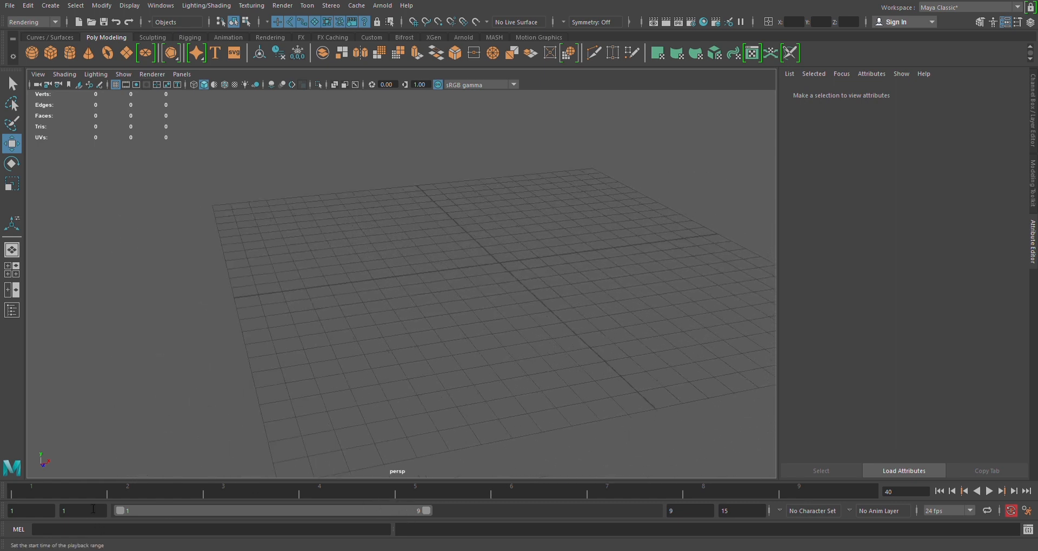
left_click(46, 489)
left_click_drag(134, 505, 377, 496)
Step: Set the animation end time to 200 and the playback range end to 60
left_click(704, 512)
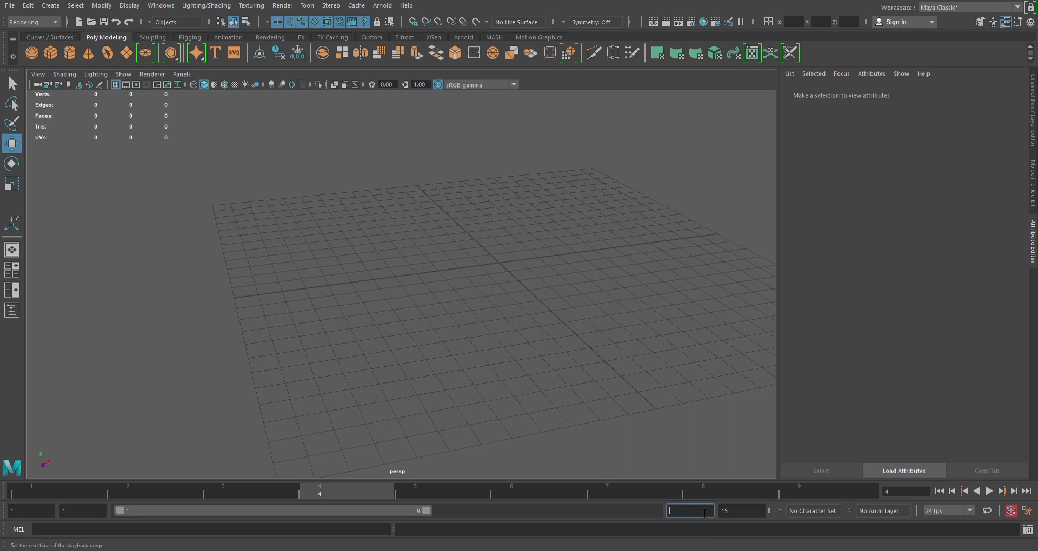
left_click(736, 511)
type("200")
key("Return")
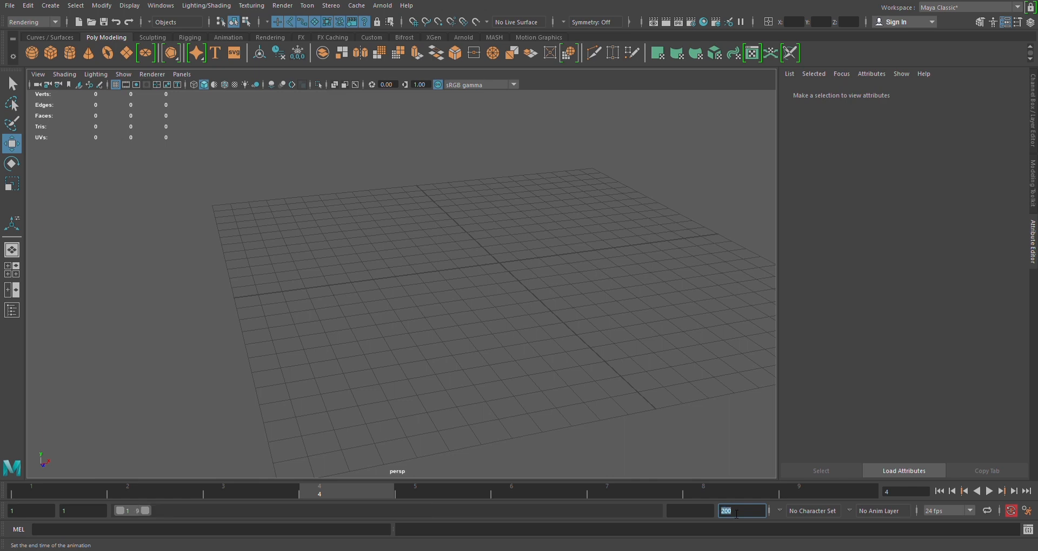
left_click(697, 515)
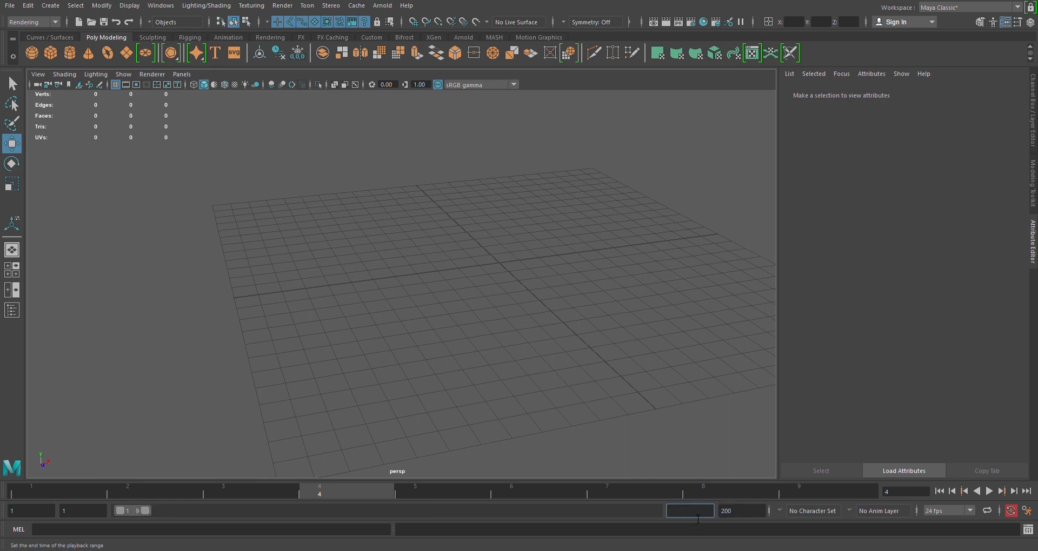
type("60")
key("Return")
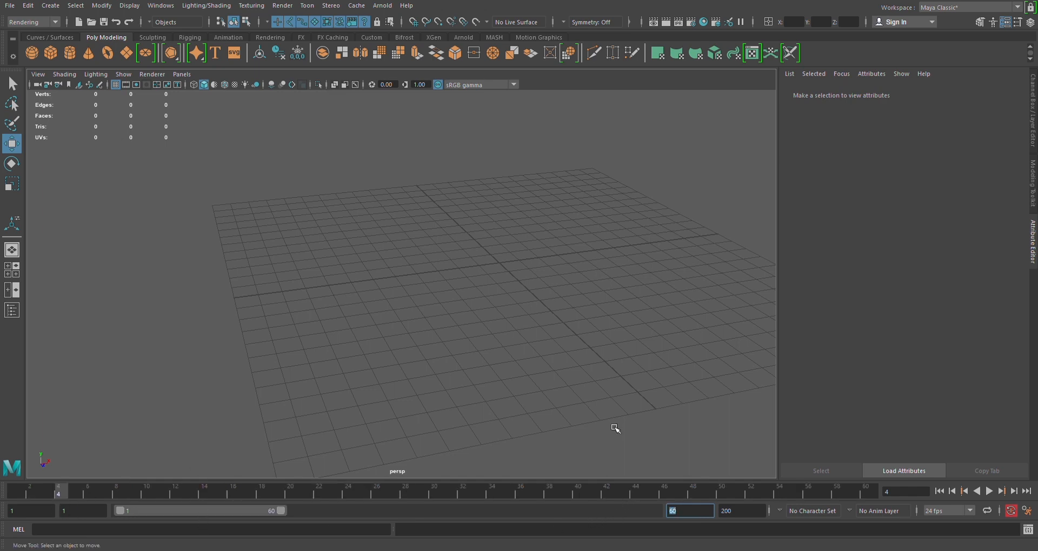
Step: Scrub the timeline to frame 55 and shift the playback range to frames 33–92
middle_click_drag(676, 391, 511, 366, "alt")
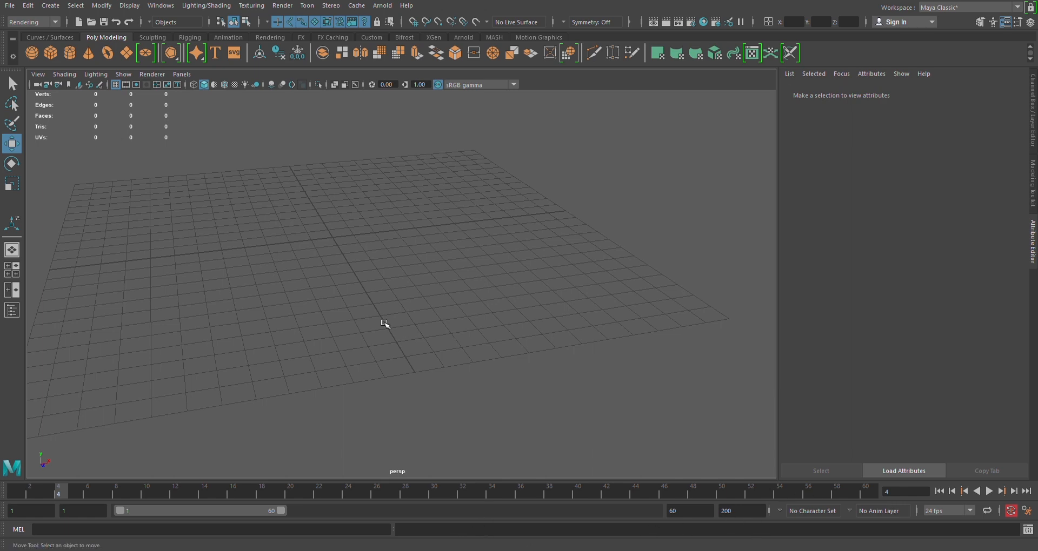
middle_click_drag(381, 322, 409, 334, "alt")
left_click(651, 492)
left_click_drag(710, 498, 794, 495)
left_click_drag(211, 511, 303, 545)
Step: Set the animation start time to 50 and the playback range start to 100
left_click(31, 515)
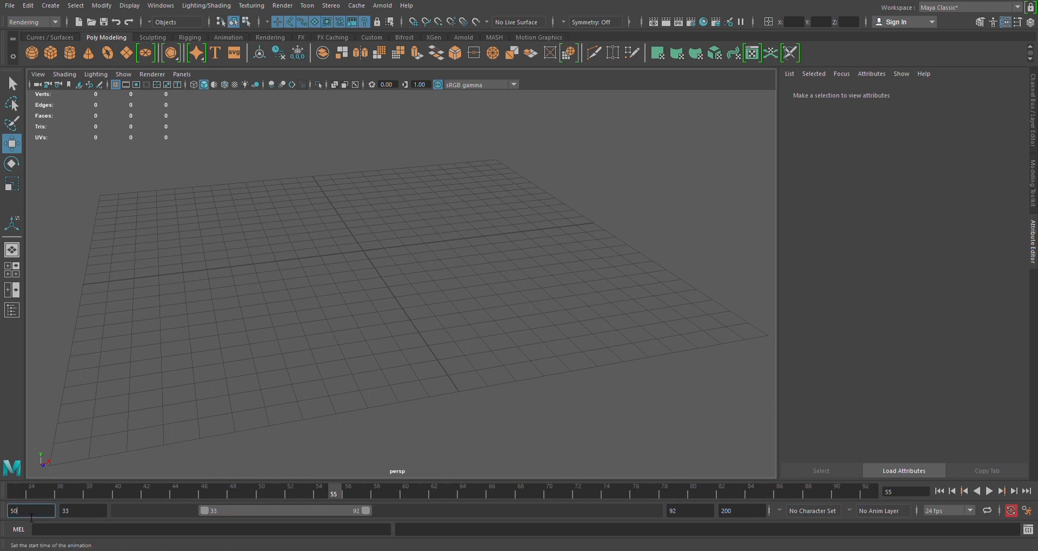
key("Return")
left_click(86, 509)
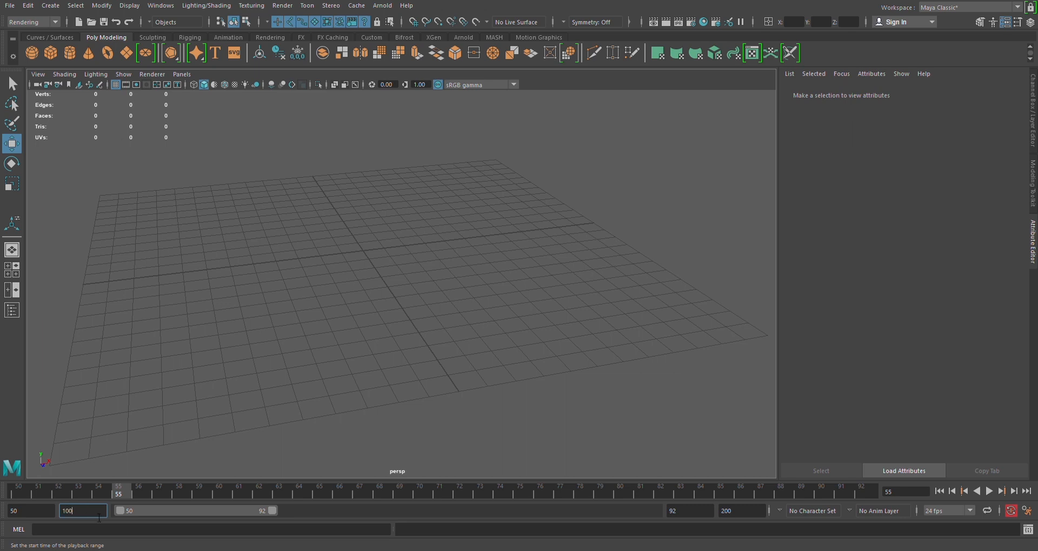
type("100")
key("Return")
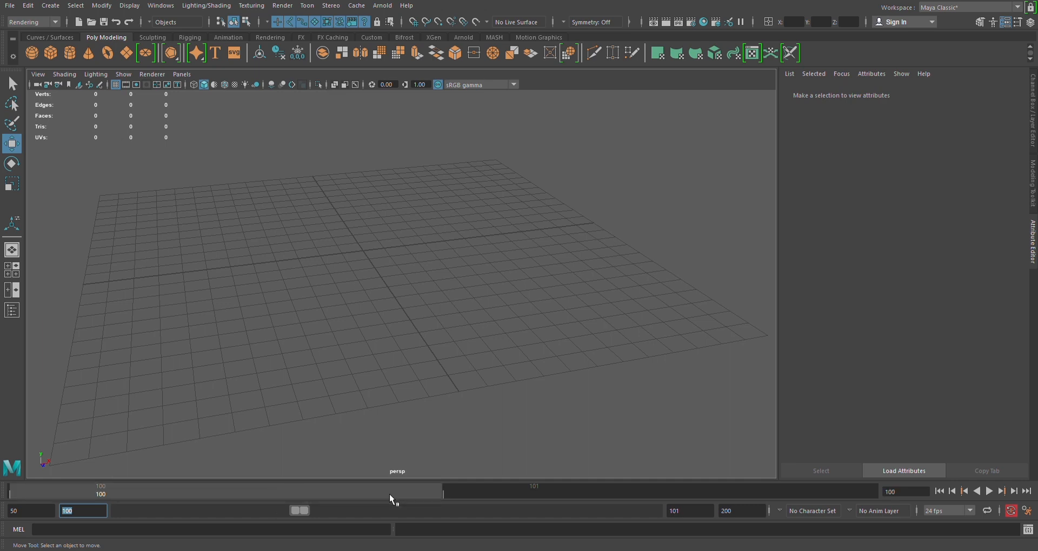
Step: Set the current time to frame 101 and shift and widen the playback range to frames 110–156
left_click(481, 492)
left_click(39, 511)
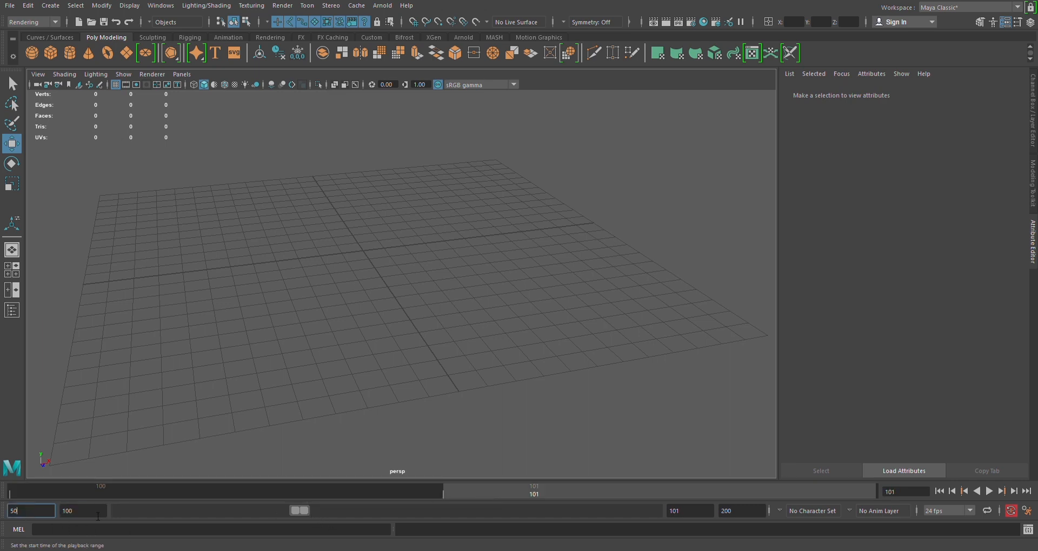
left_click_drag(297, 514, 393, 512)
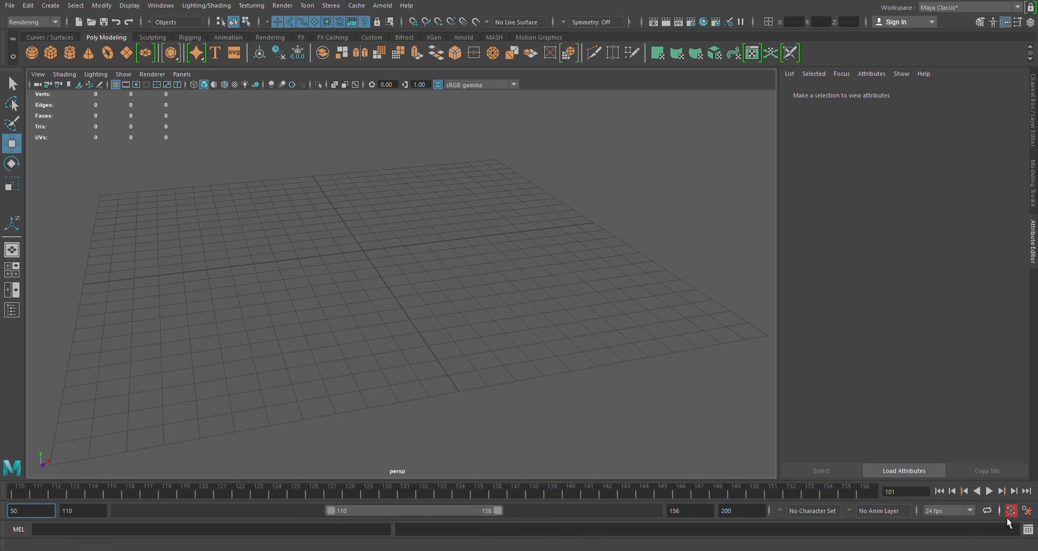
Step: Play the timeline and stop it at frame 145, viewing the empty grid from other angles
left_click(989, 492)
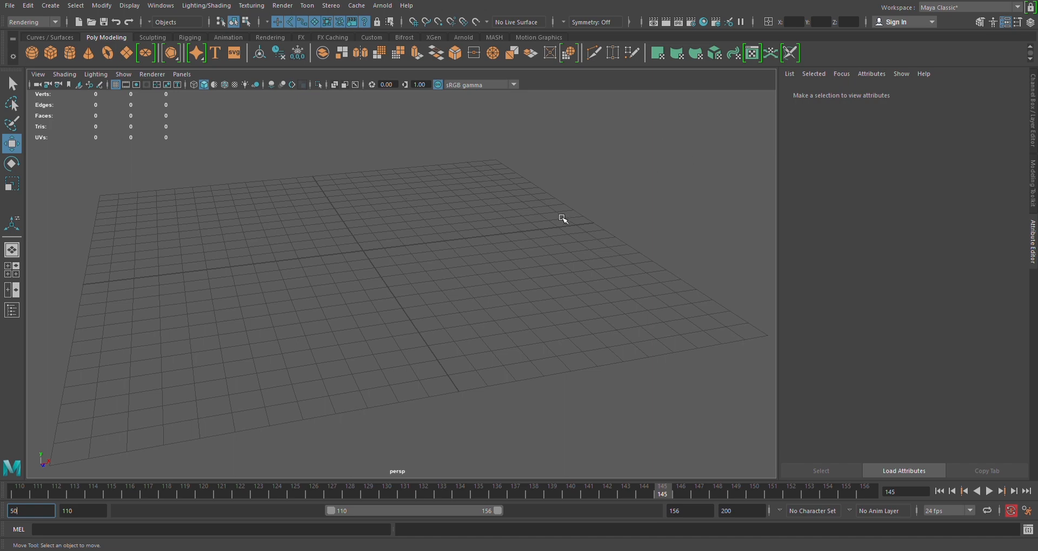
mouse_move(563, 220)
left_mouse_down("alt")
mouse_move(539, 202)
mouse_move(545, 212)
left_mouse_up("alt")
left_click_drag(443, 220, 492, 292, "alt")
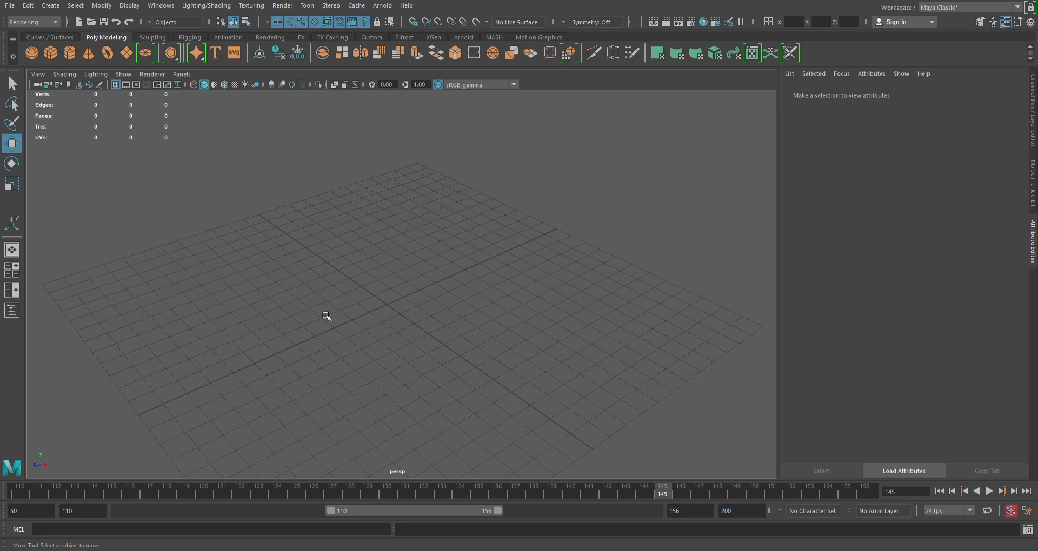
left_click_drag(327, 317, 348, 302, "alt")
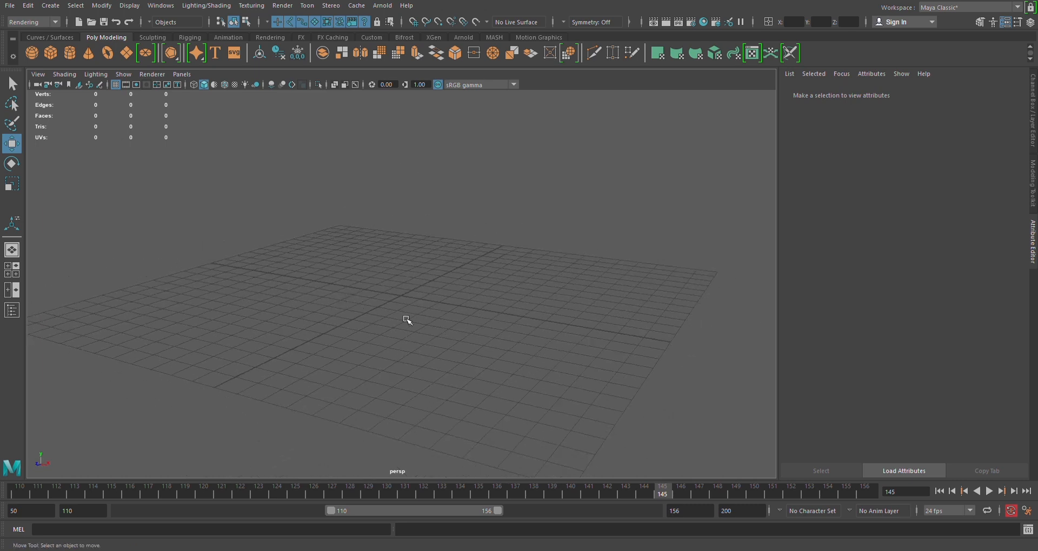